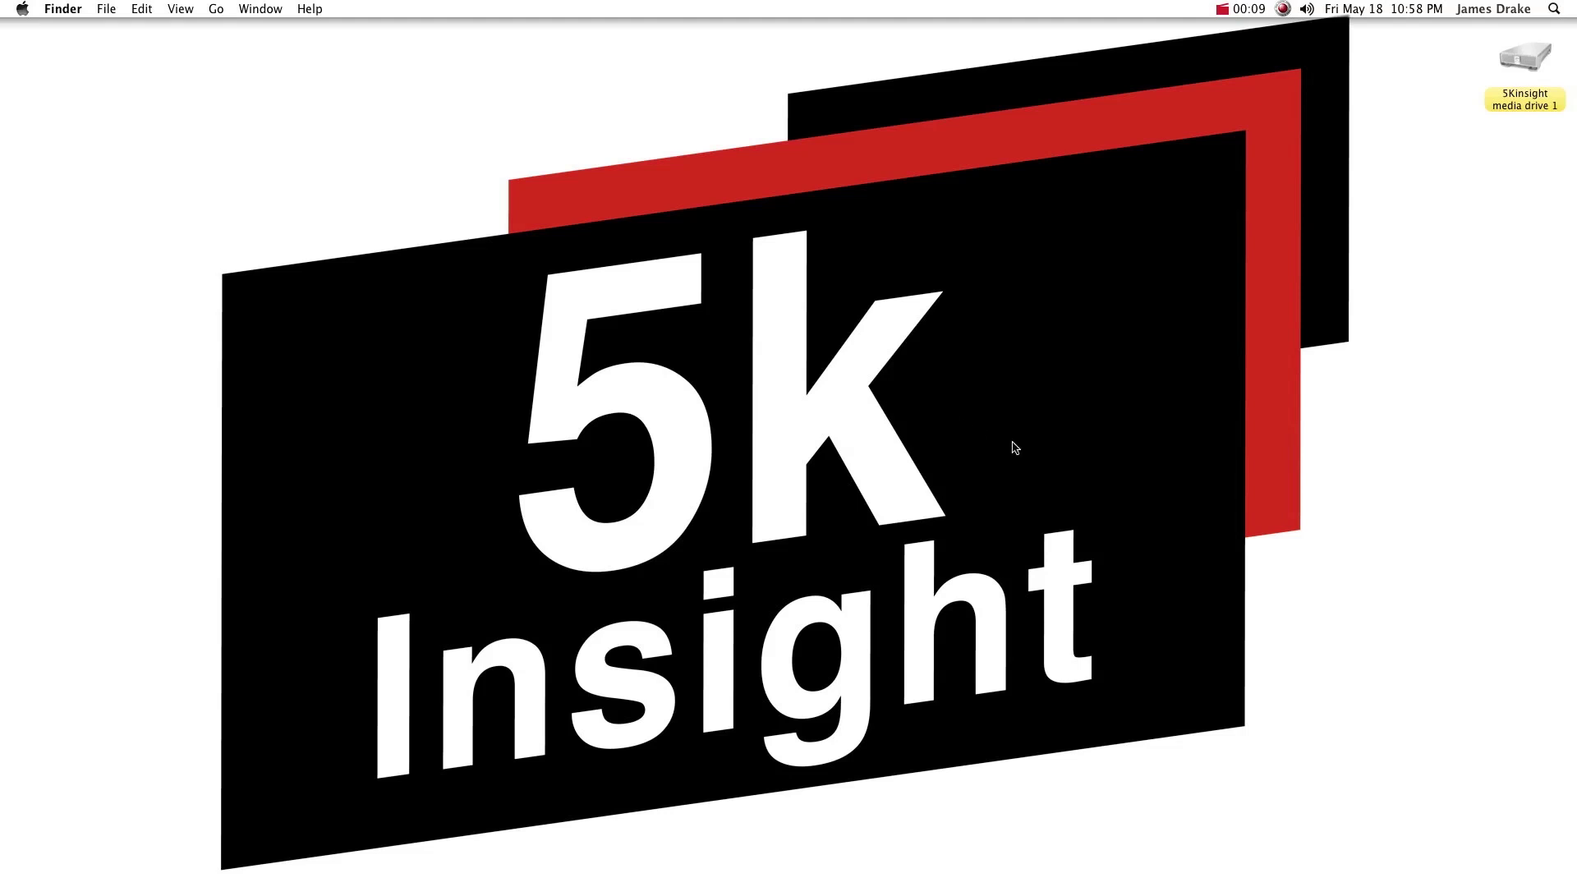
- Launch Premiere Pro CS6 from the Dock and start a new project
mouse_move(760, 878)
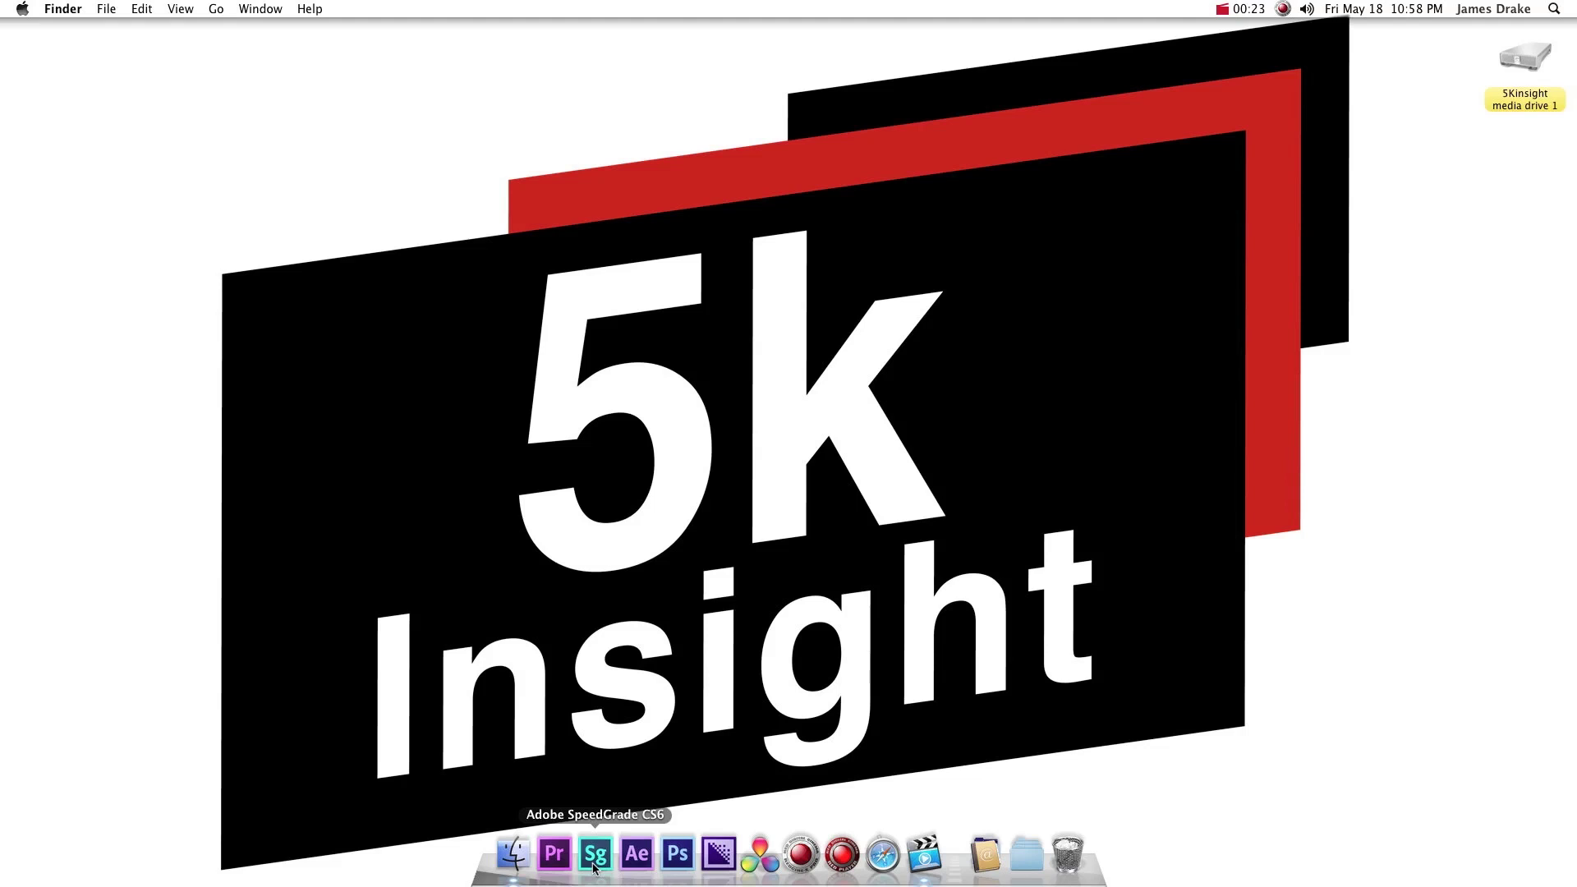
click(554, 854)
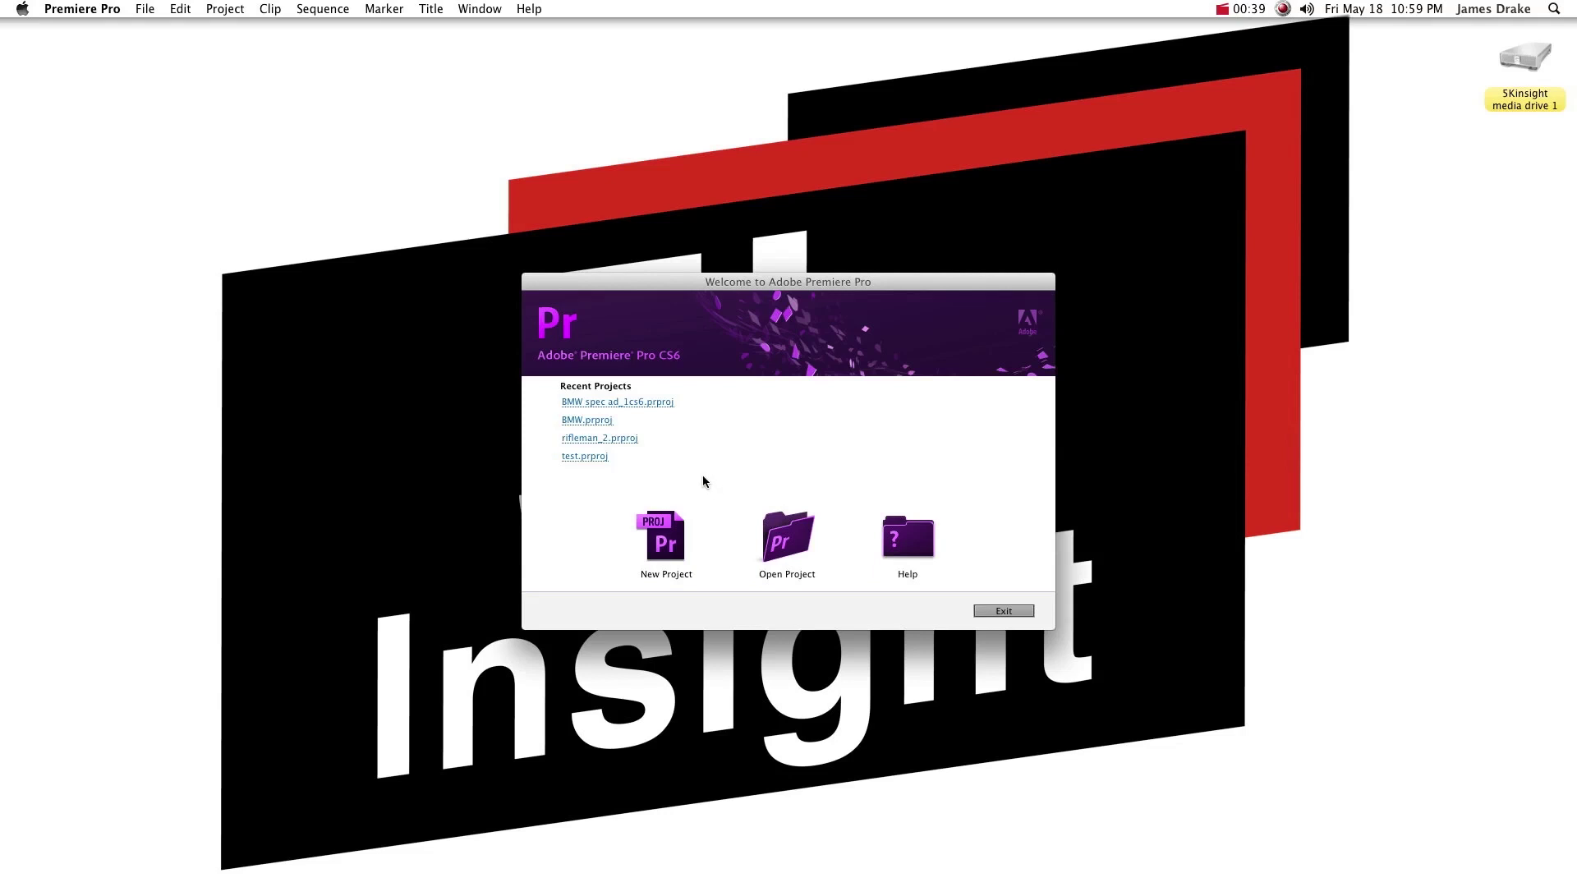
click(686, 530)
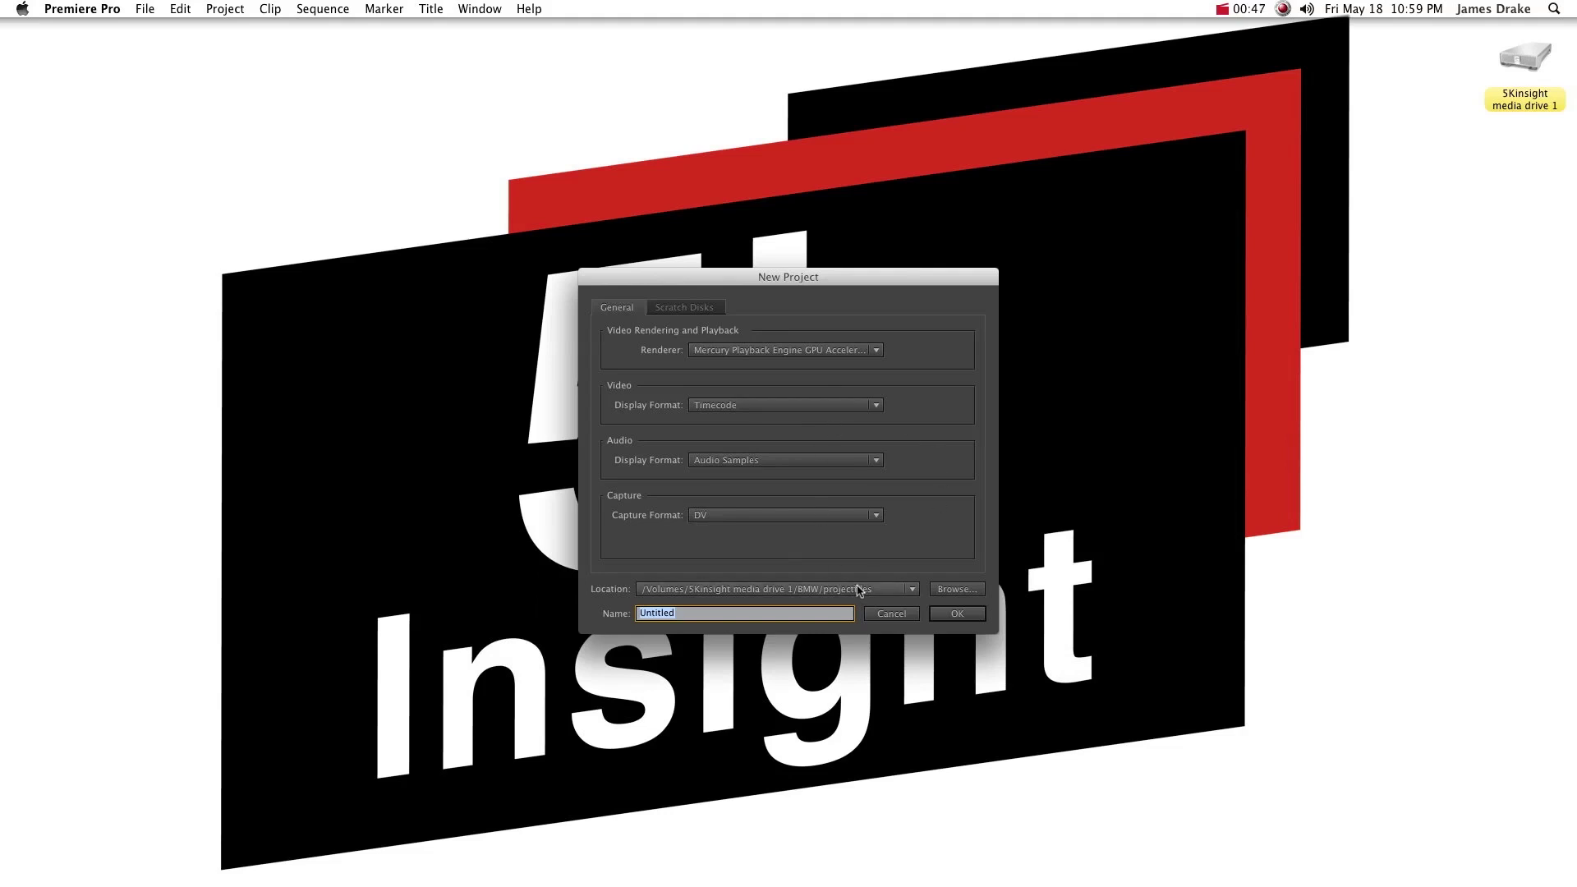
- Create project BMW-11 with a sequence rough1 from the RED R3D 5K 2.4x1 23.976 preset
text(BMW-11)
click(955, 615)
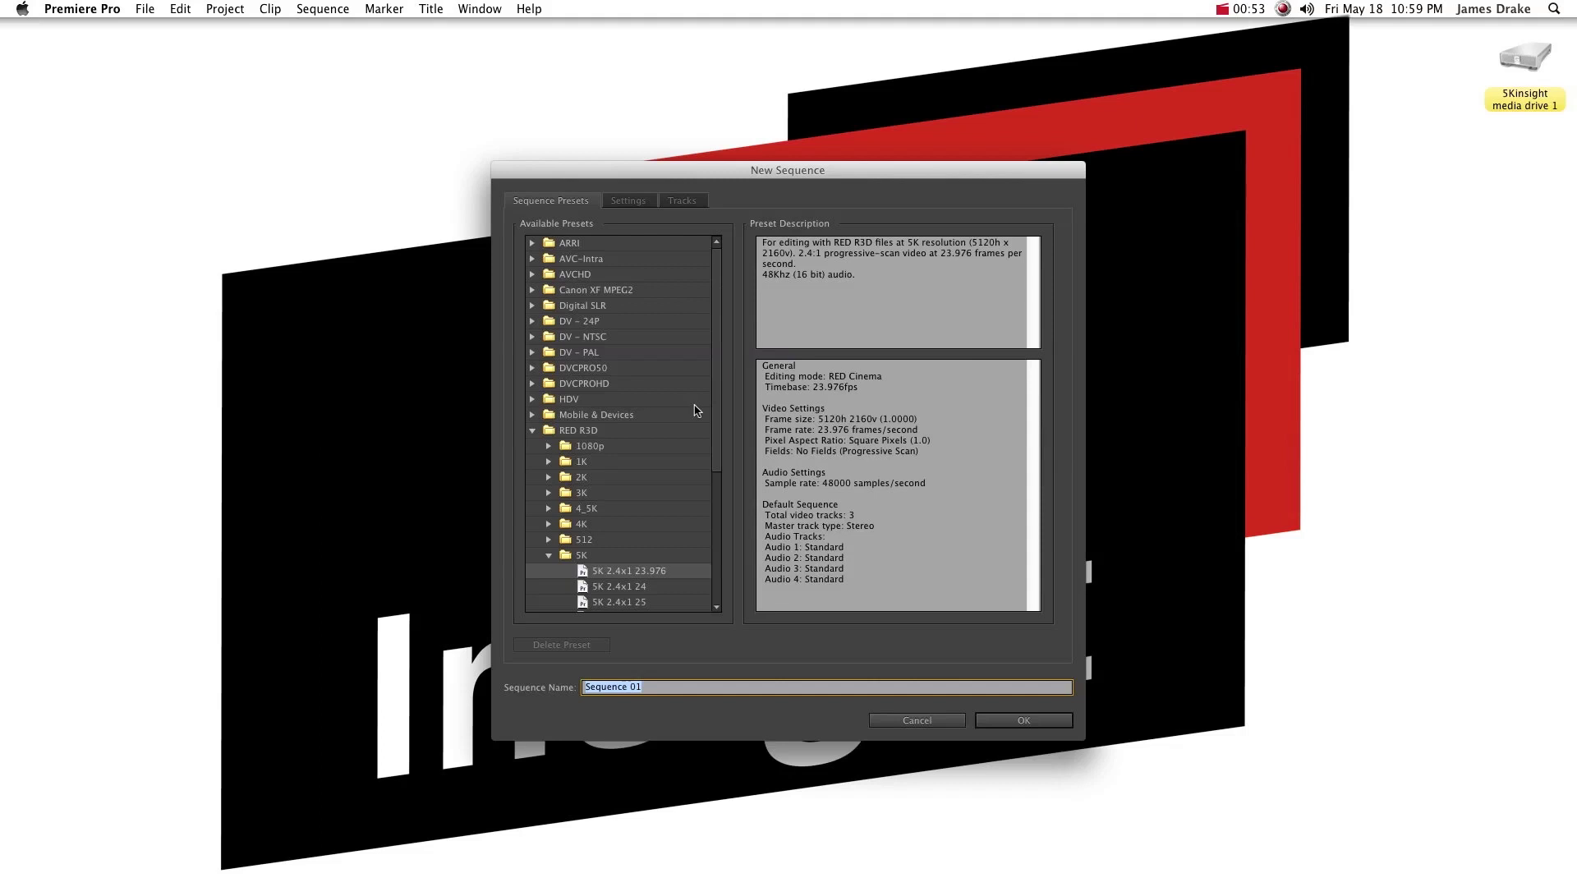
text(rough1)
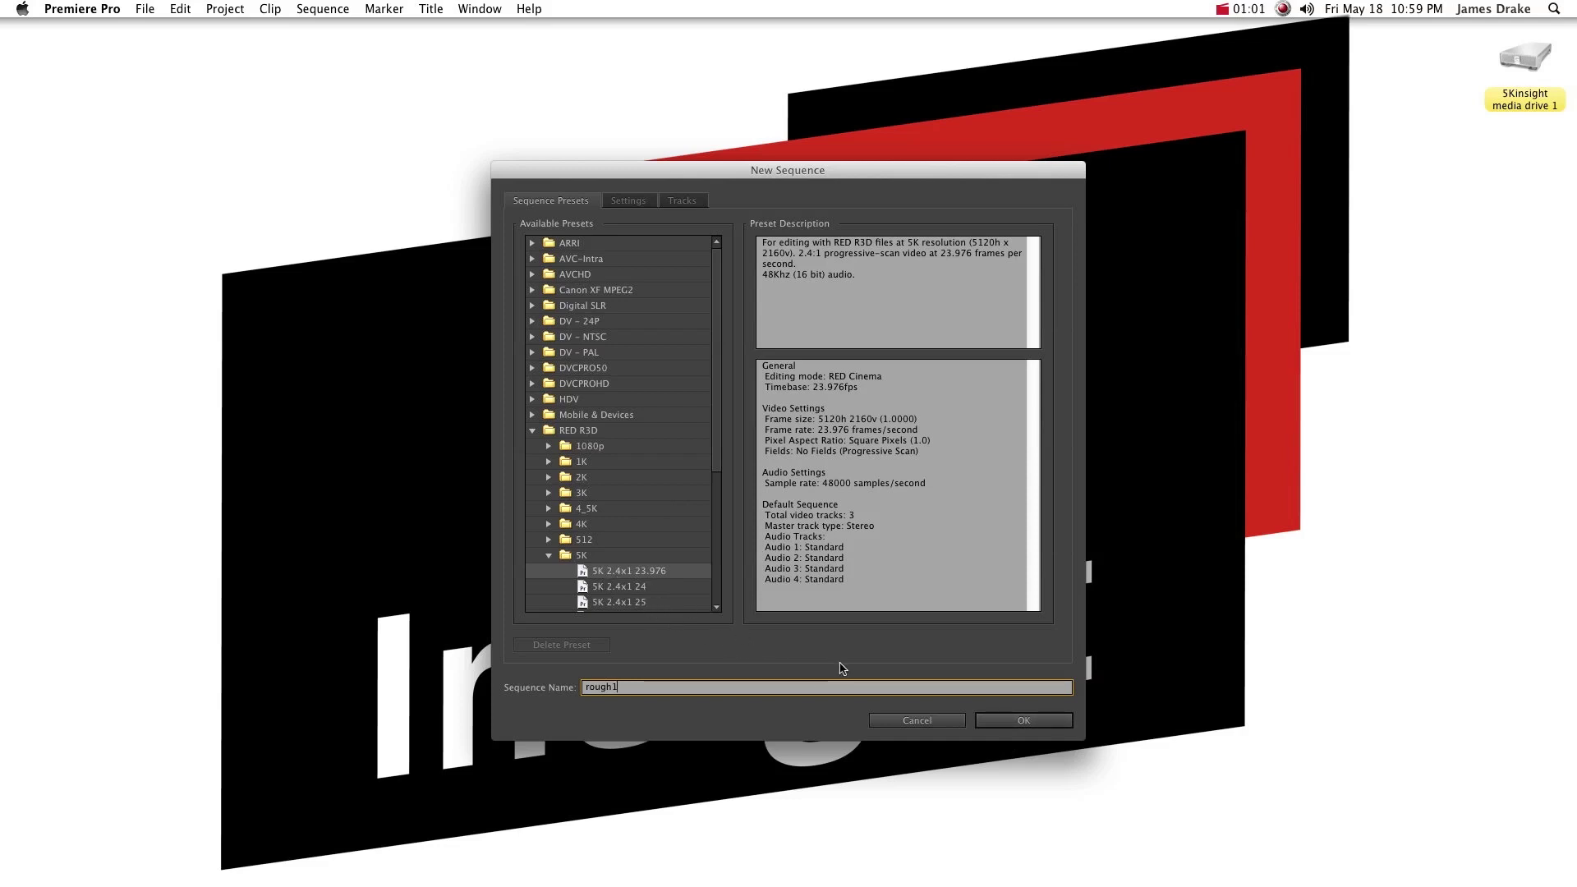
click(1024, 722)
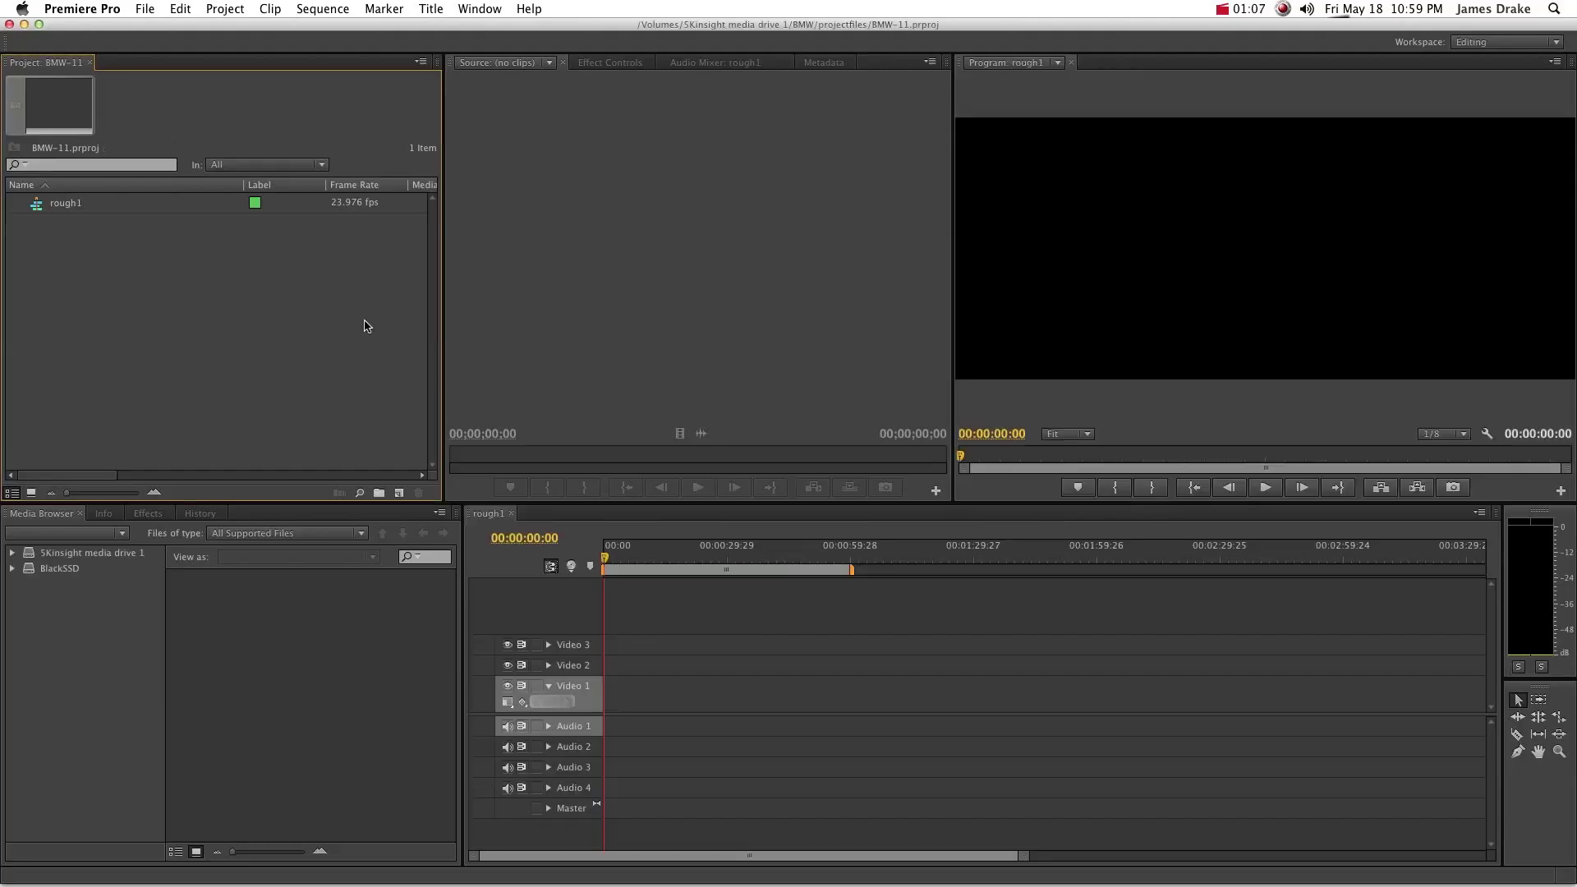
- Import the A001_0306D5.RDM folder from BMW and dismiss the unsupported-format message
click(146, 10)
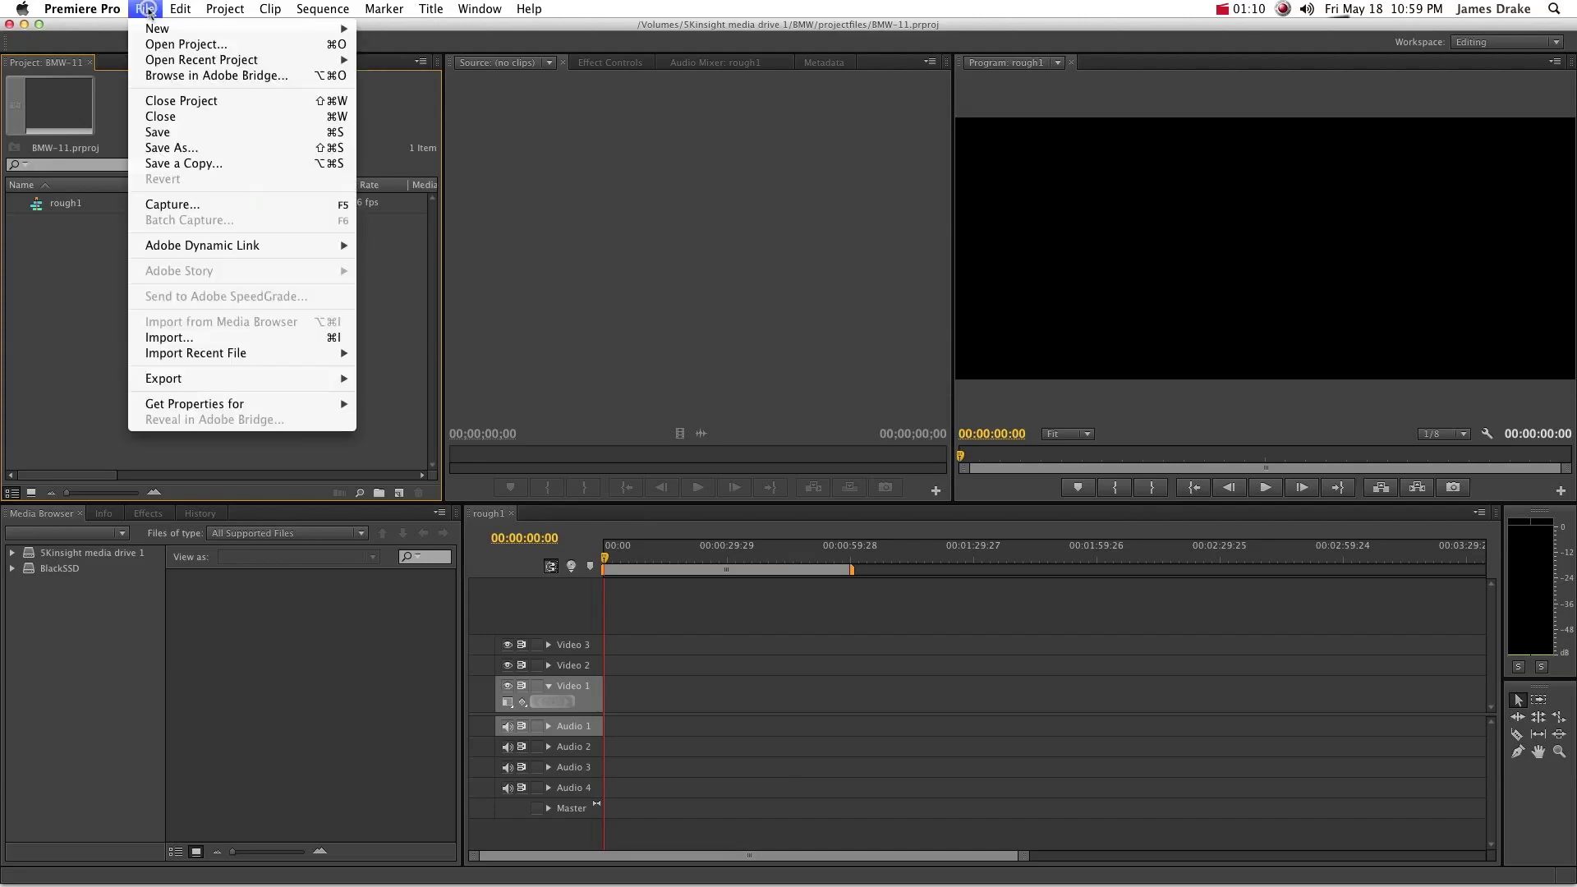
click(277, 339)
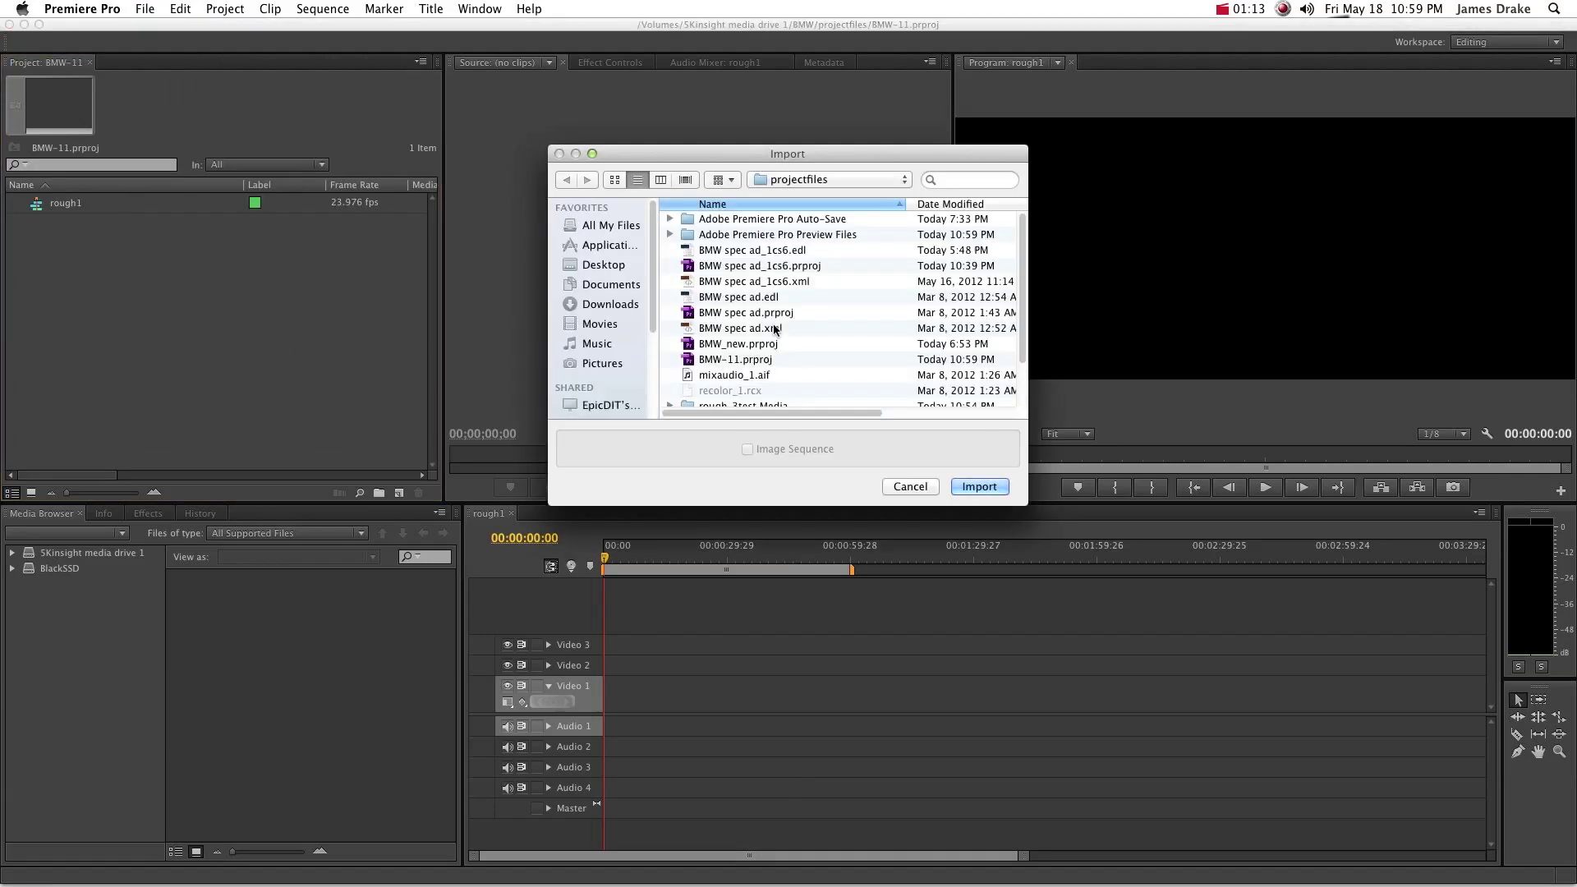
scroll(774, 329, down, 3)
scroll(768, 304, up, 3)
click(782, 179)
click(787, 195)
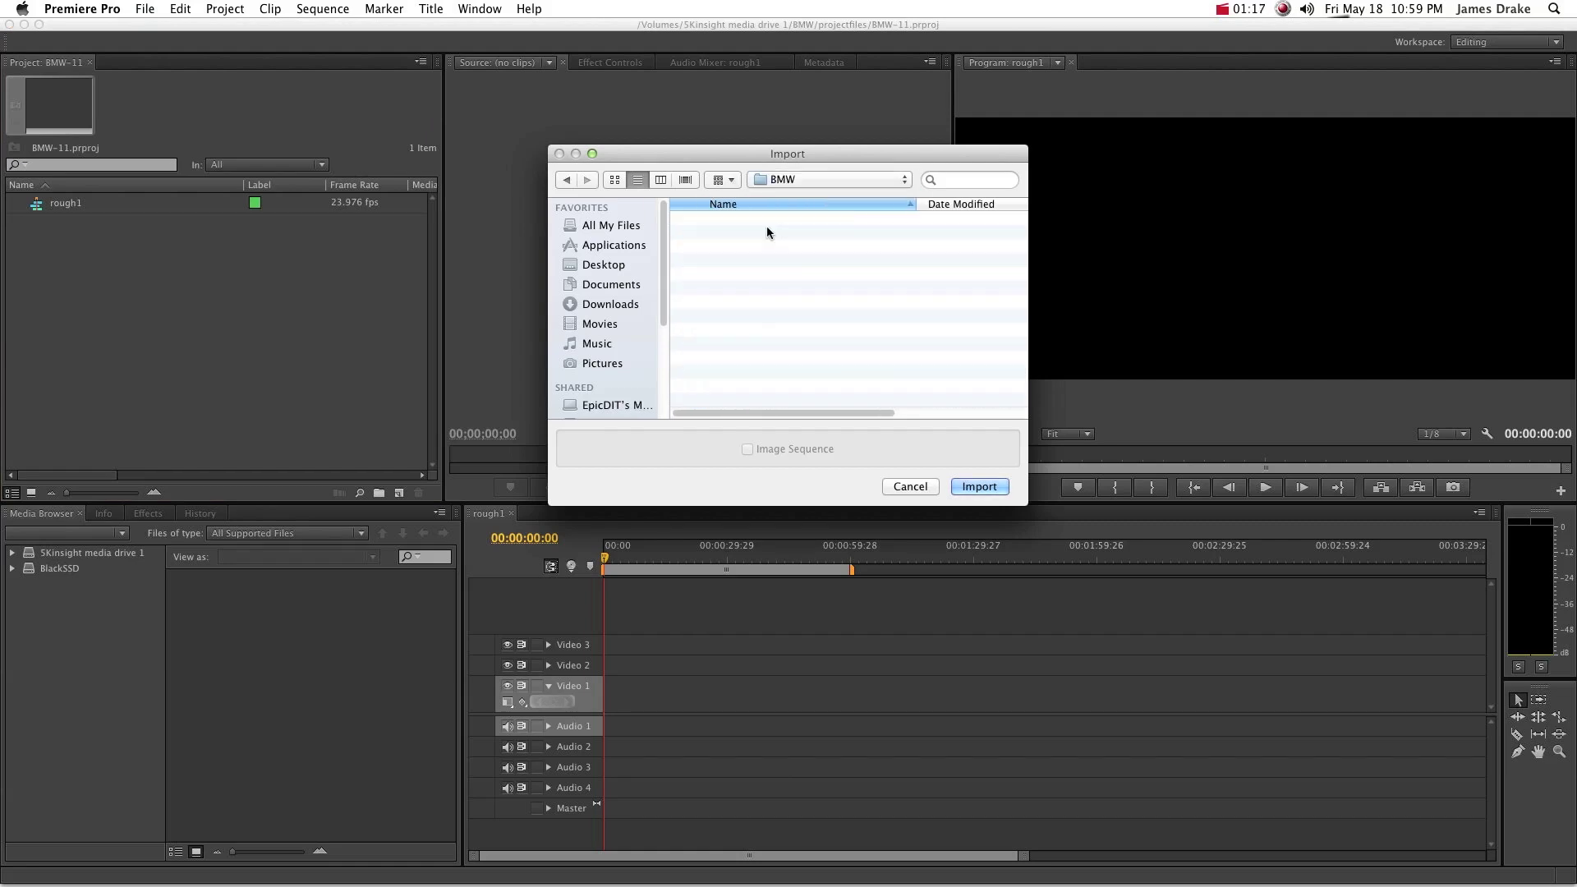
click(766, 235)
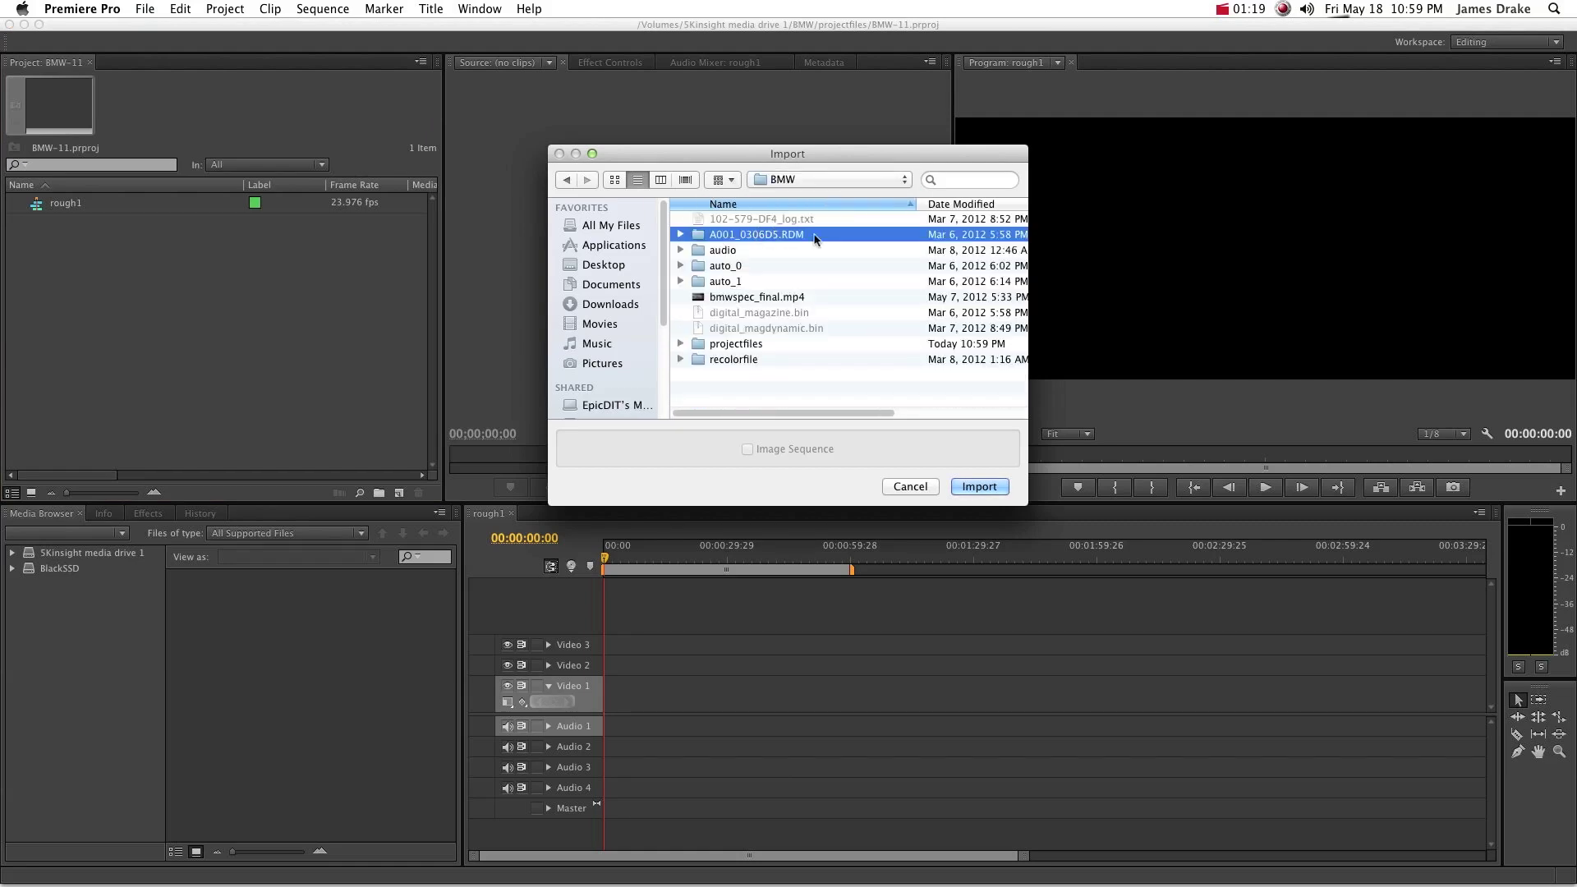
click(974, 485)
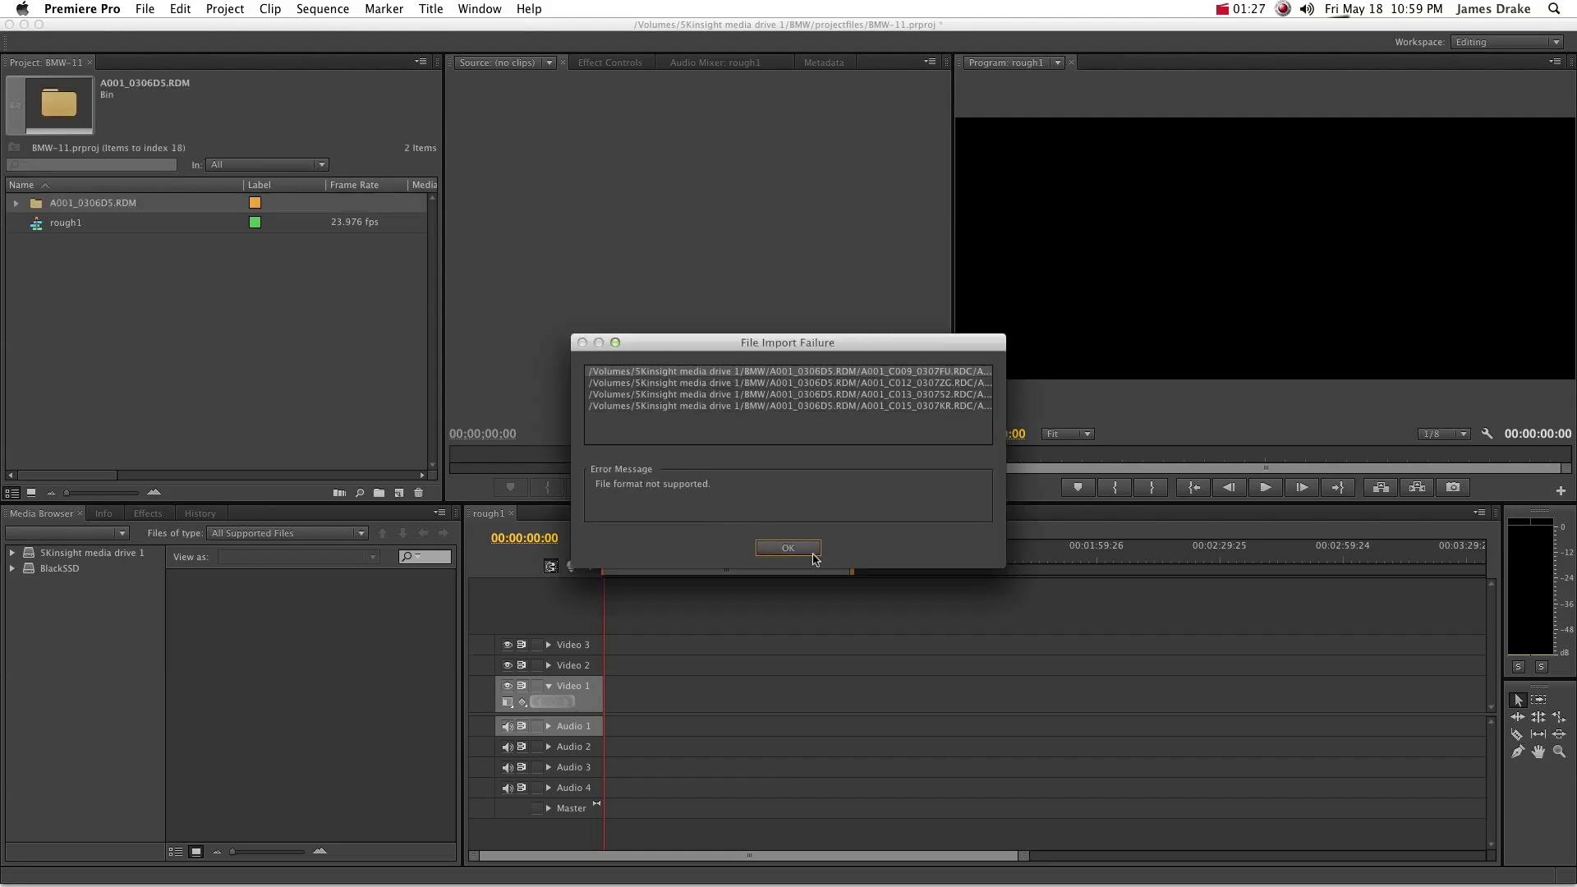
click(810, 551)
- Expand the RDM bin and preview clips A001_C001_0307P8_001 and A001_C001_0307P8_002
click(16, 202)
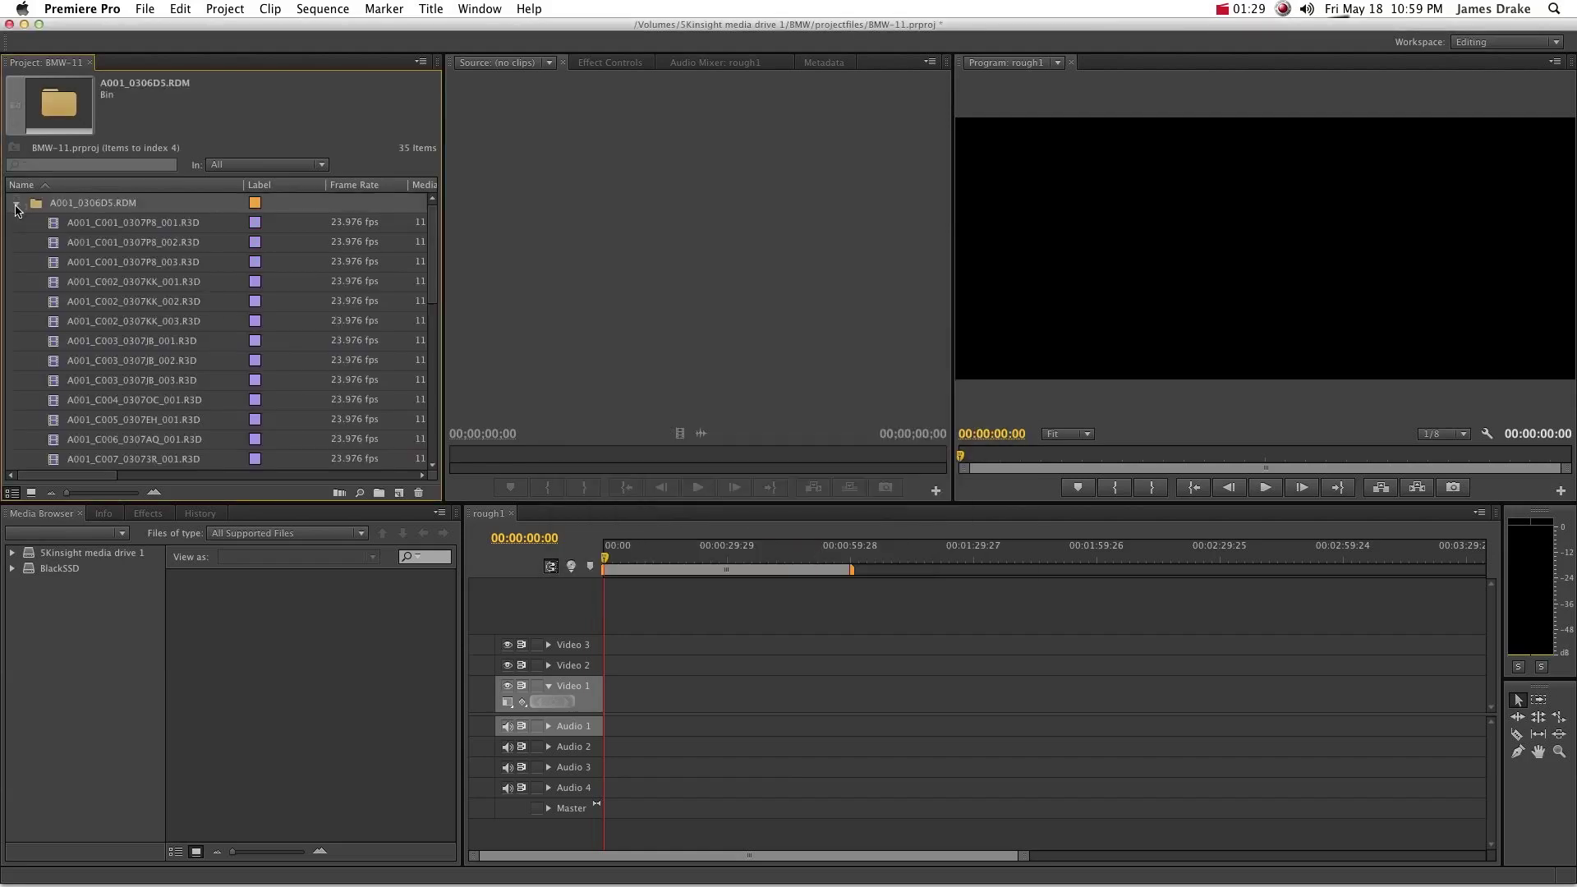
scroll(72, 261, down, 8)
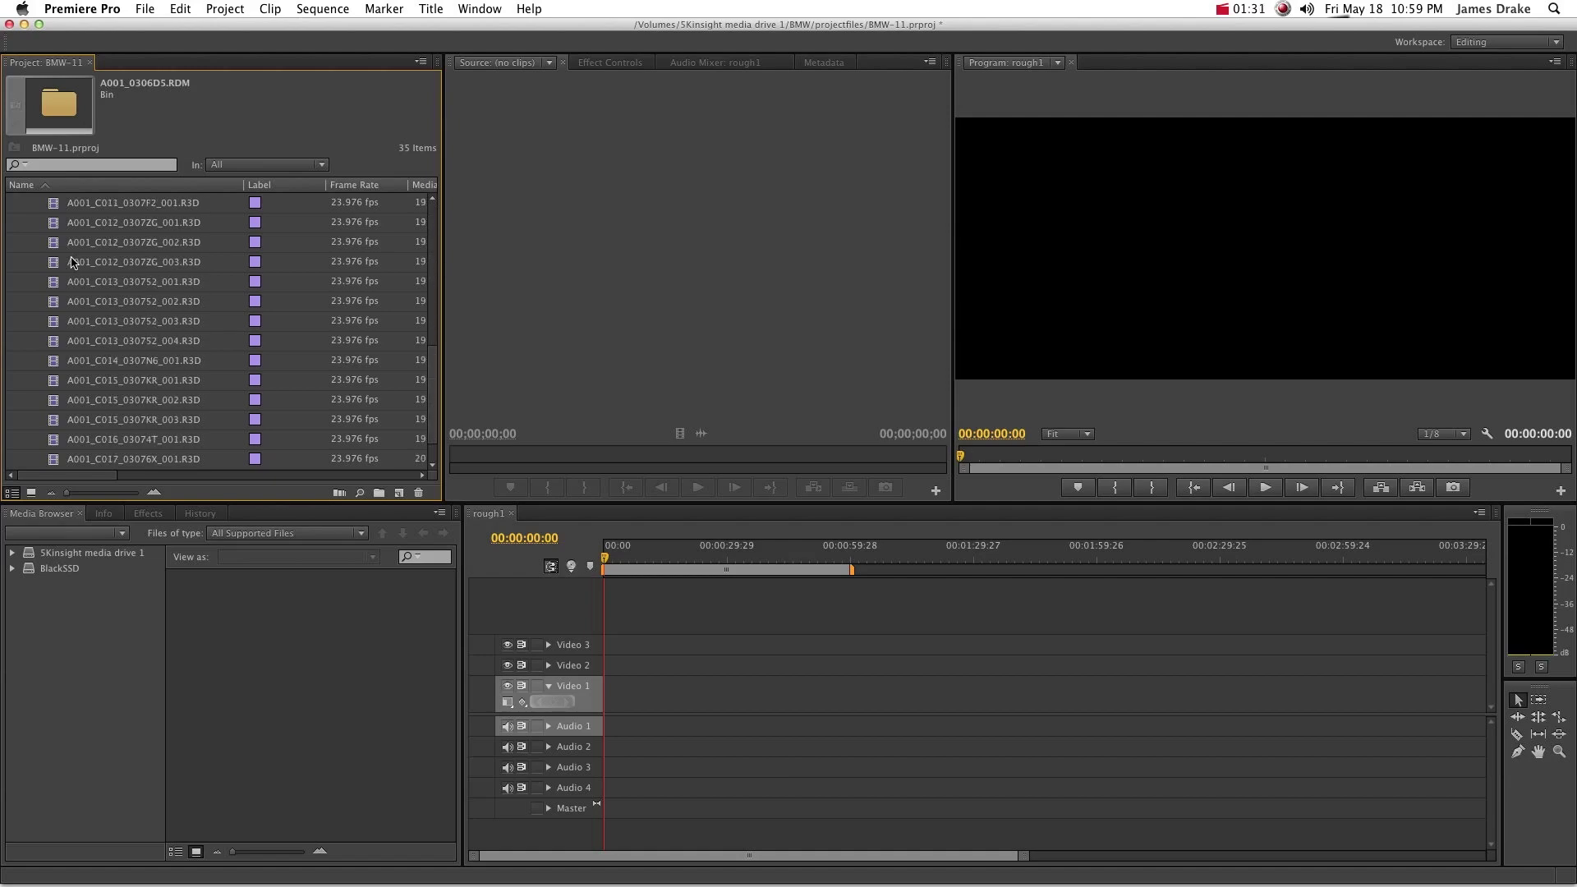
scroll(71, 261, up, 8)
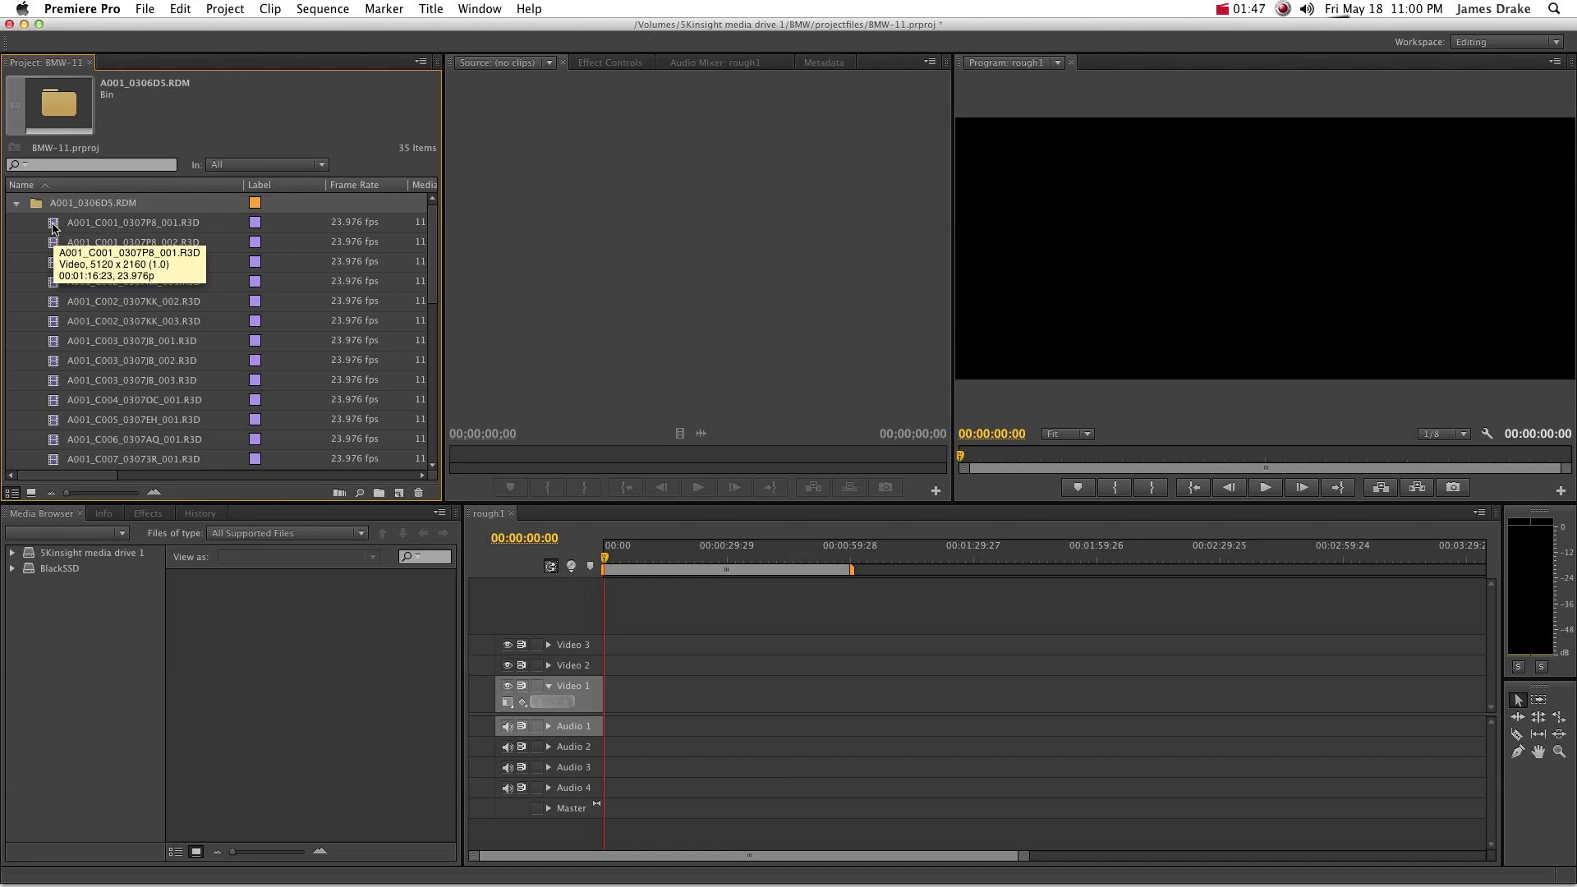
double_click(52, 223)
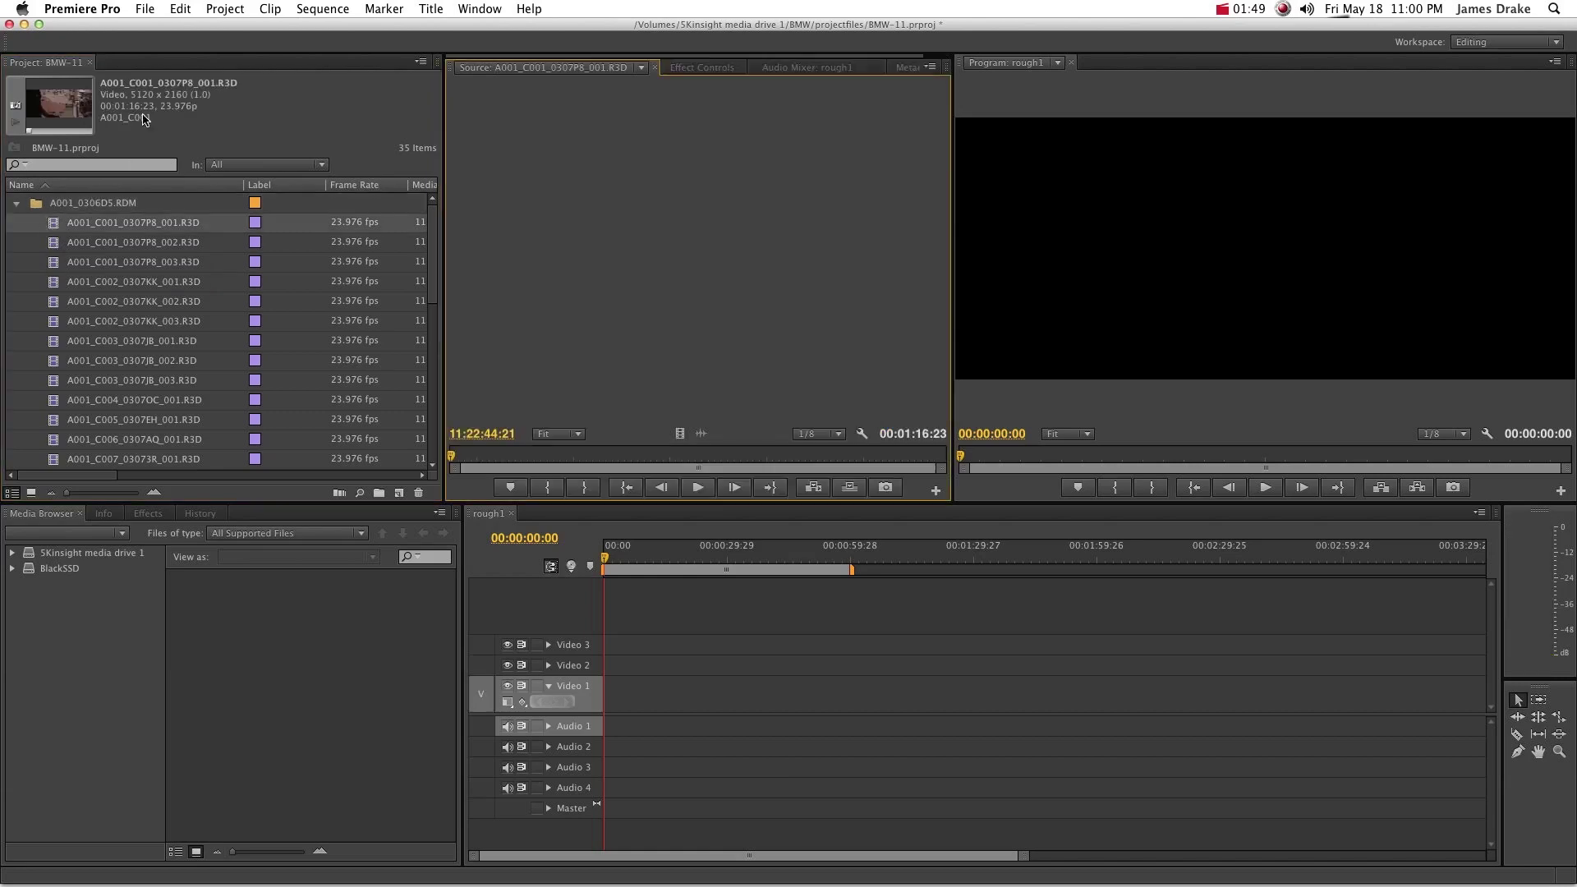
double_click(54, 244)
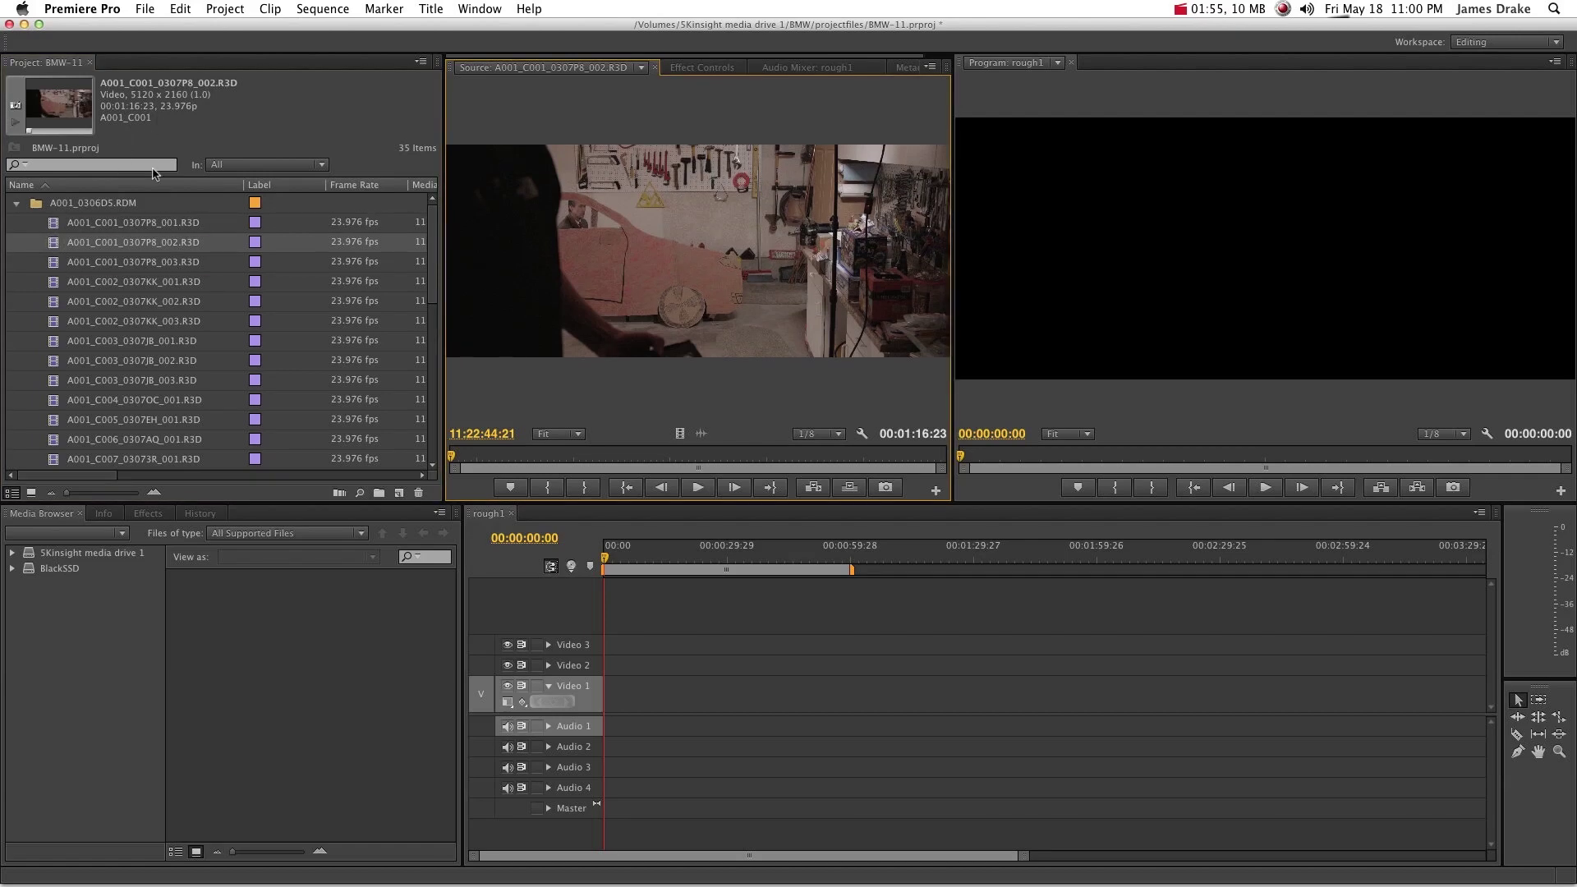
- Delete the A001_0306D5.RDM bin from the project
click(16, 203)
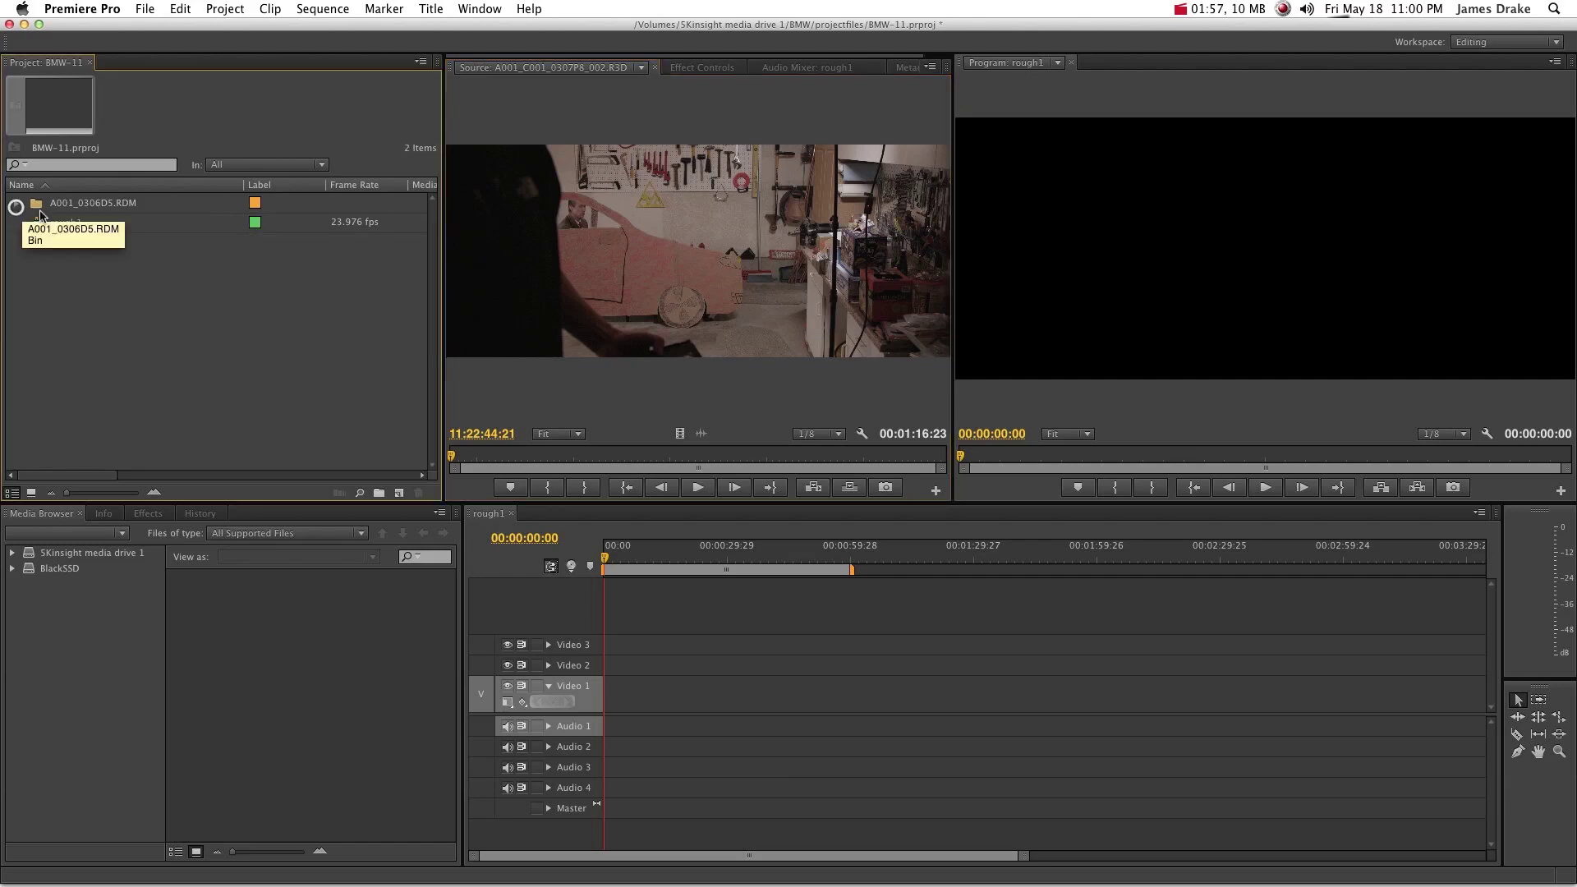
click(36, 212)
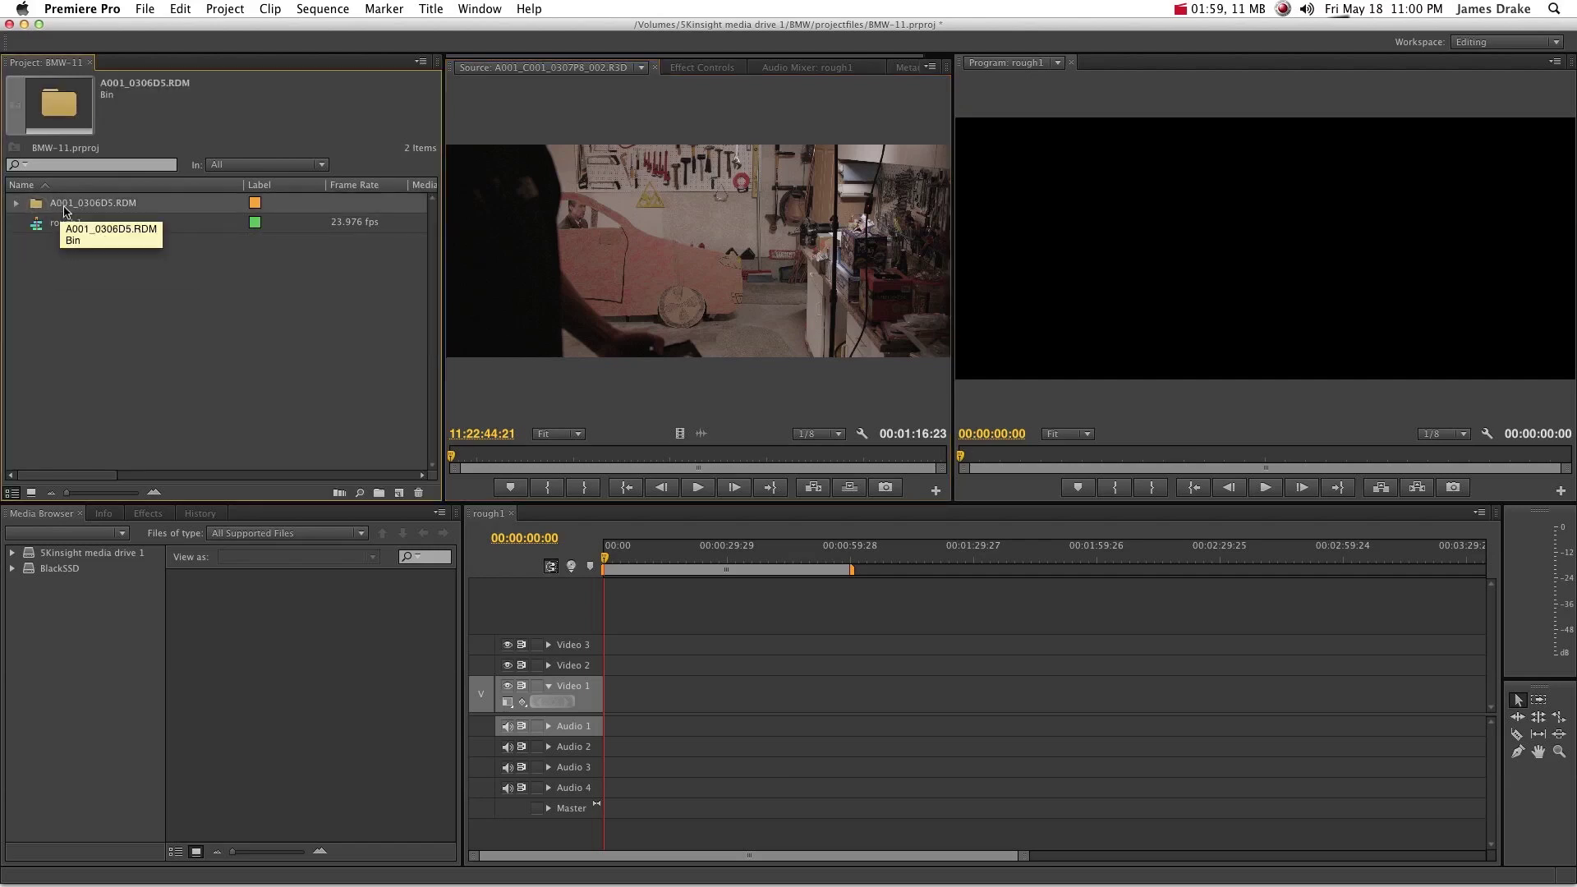
key(BackSpace)
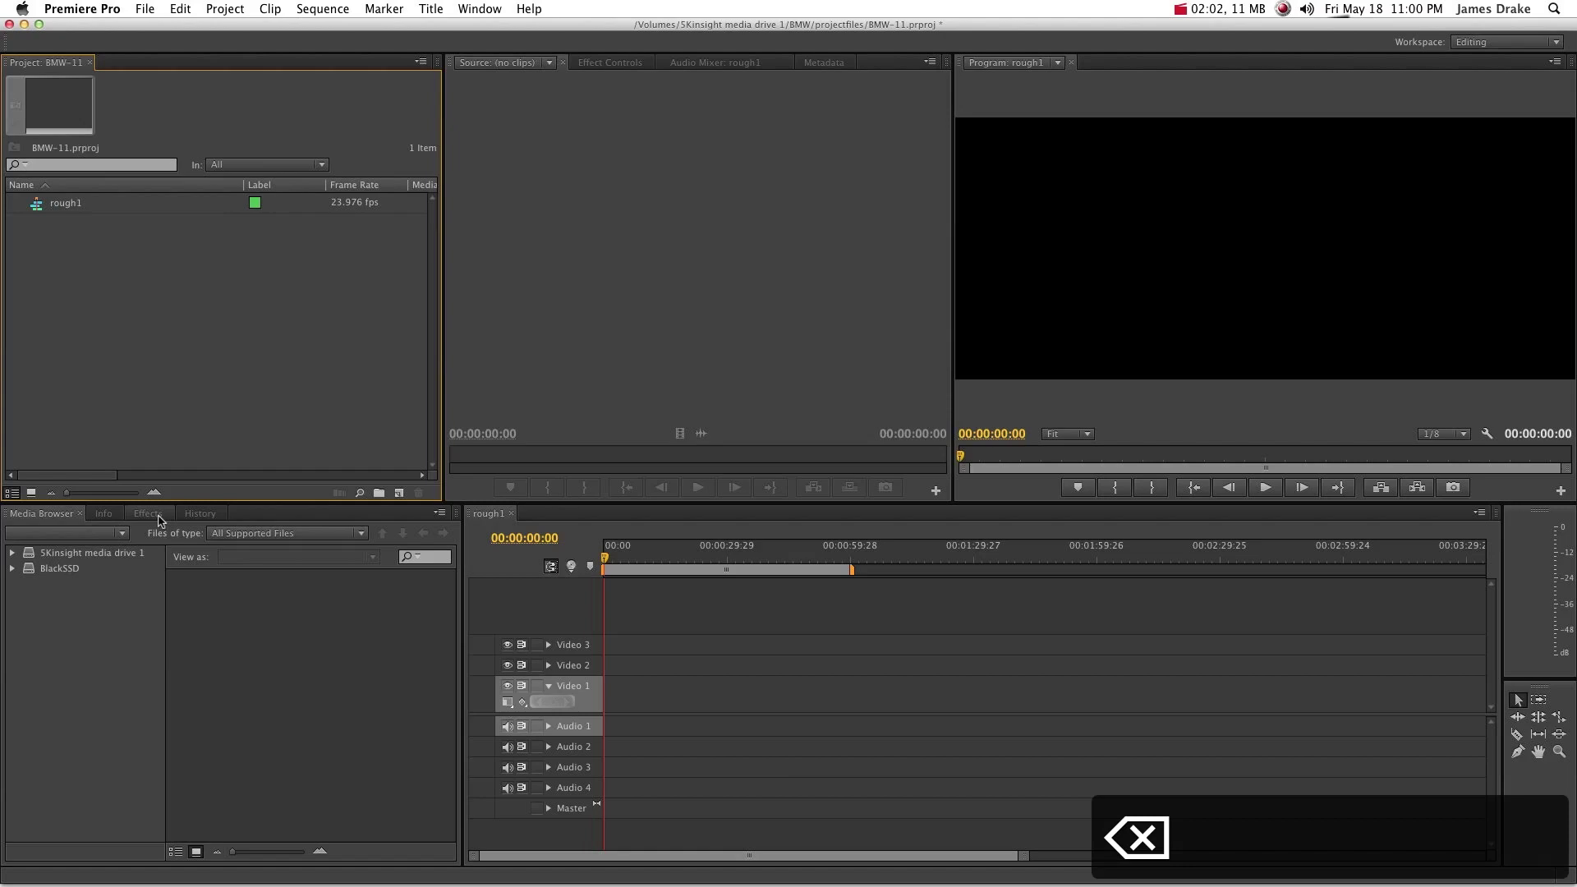
- Browse the A001_0306D5.RDM clips in the Media Browser under 5Kinsight drive 1 > BMW
click(13, 553)
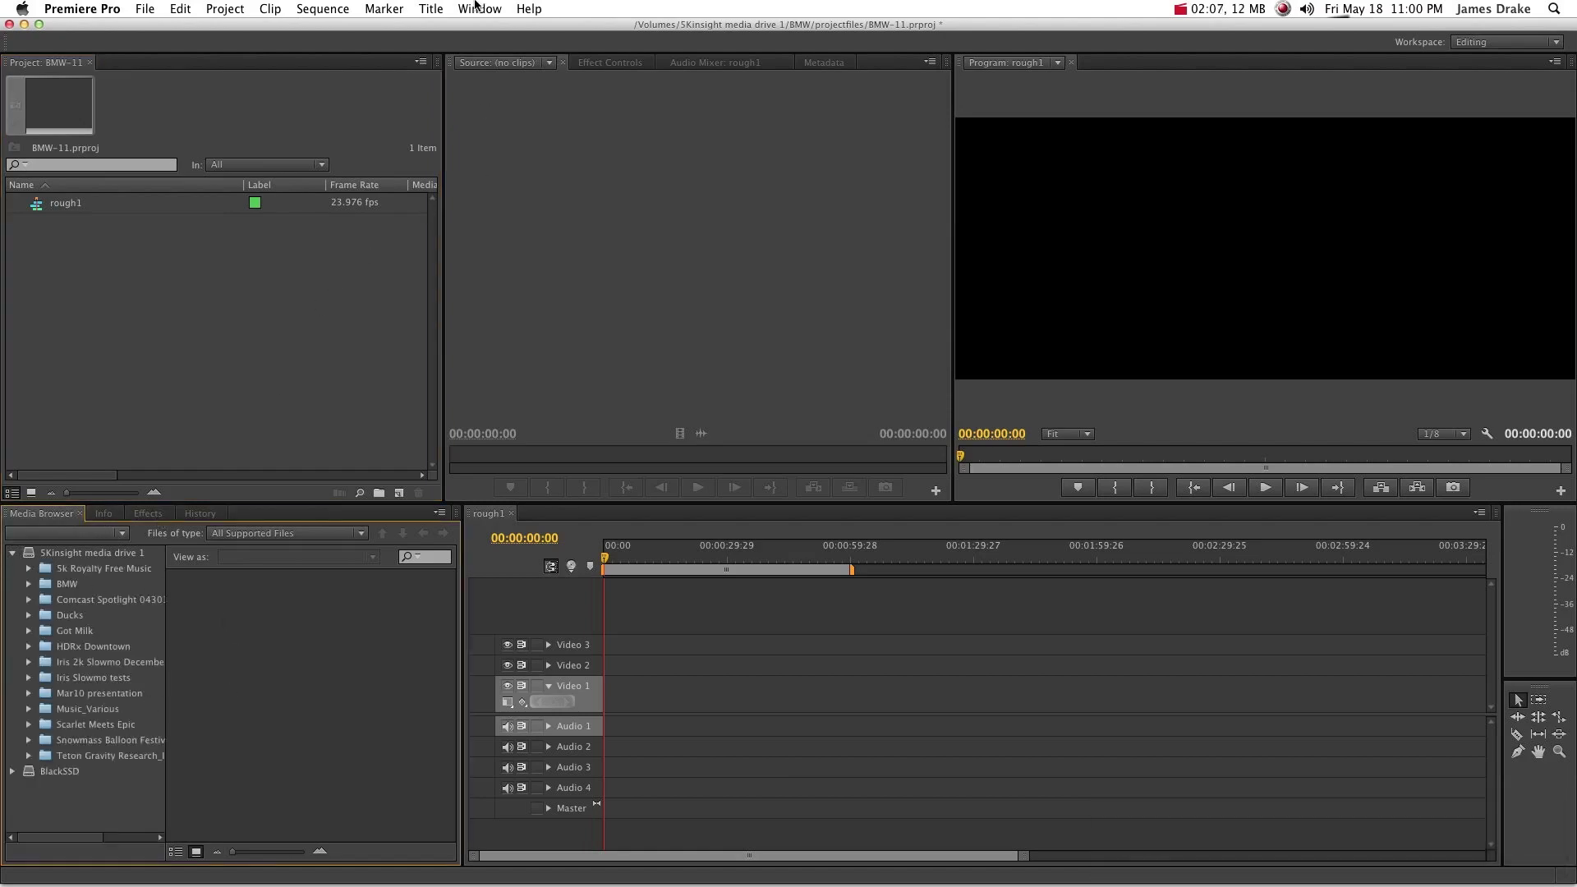
click(479, 8)
mouse_move(497, 29)
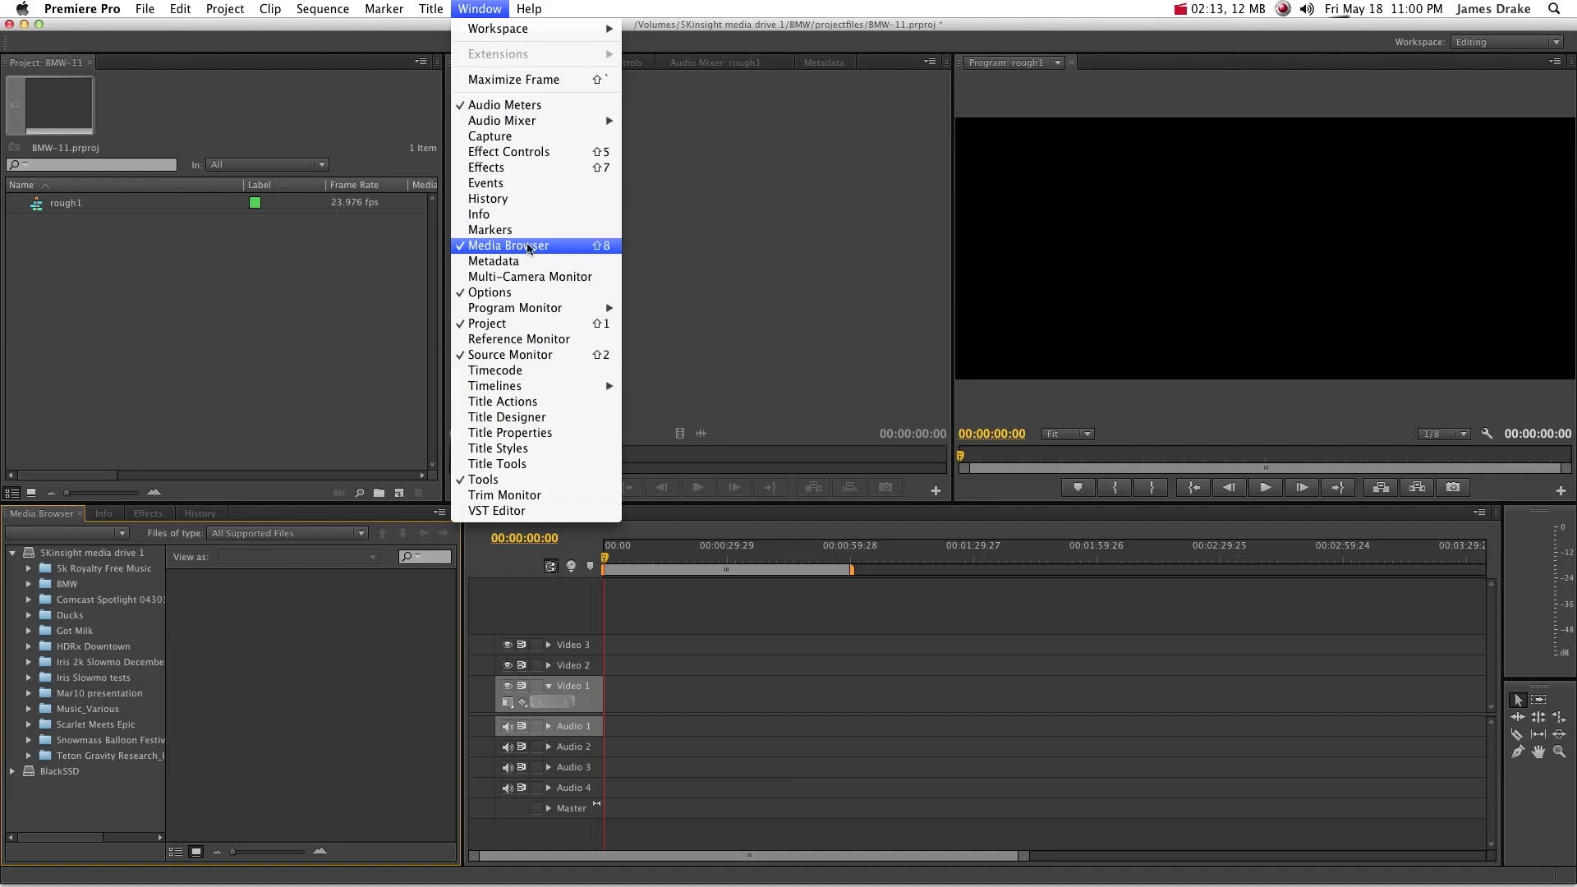
click(489, 10)
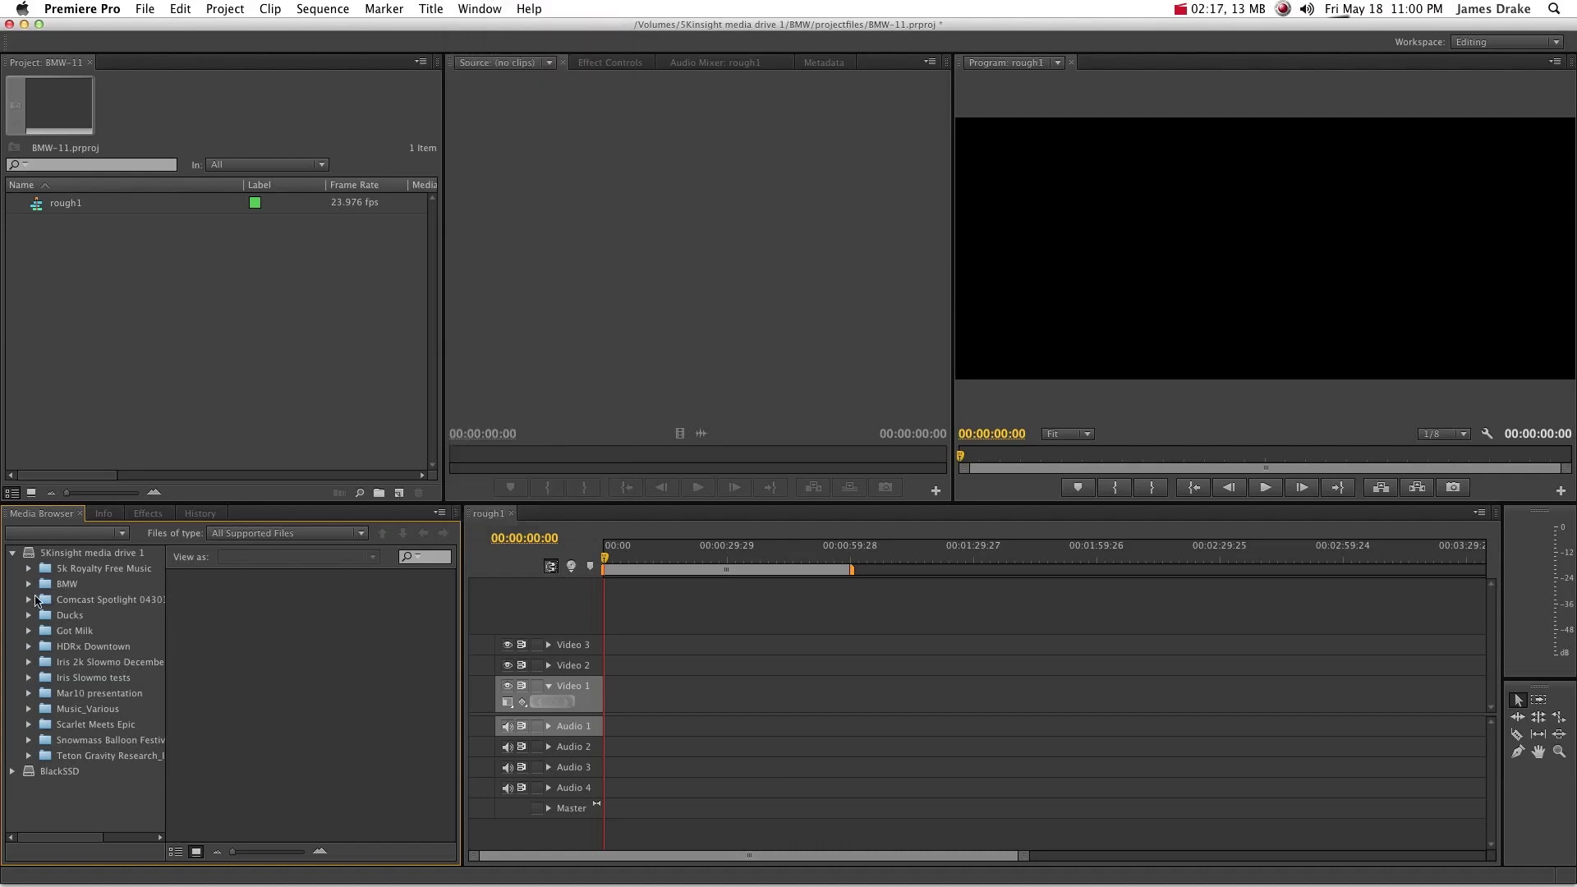
click(29, 584)
click(82, 600)
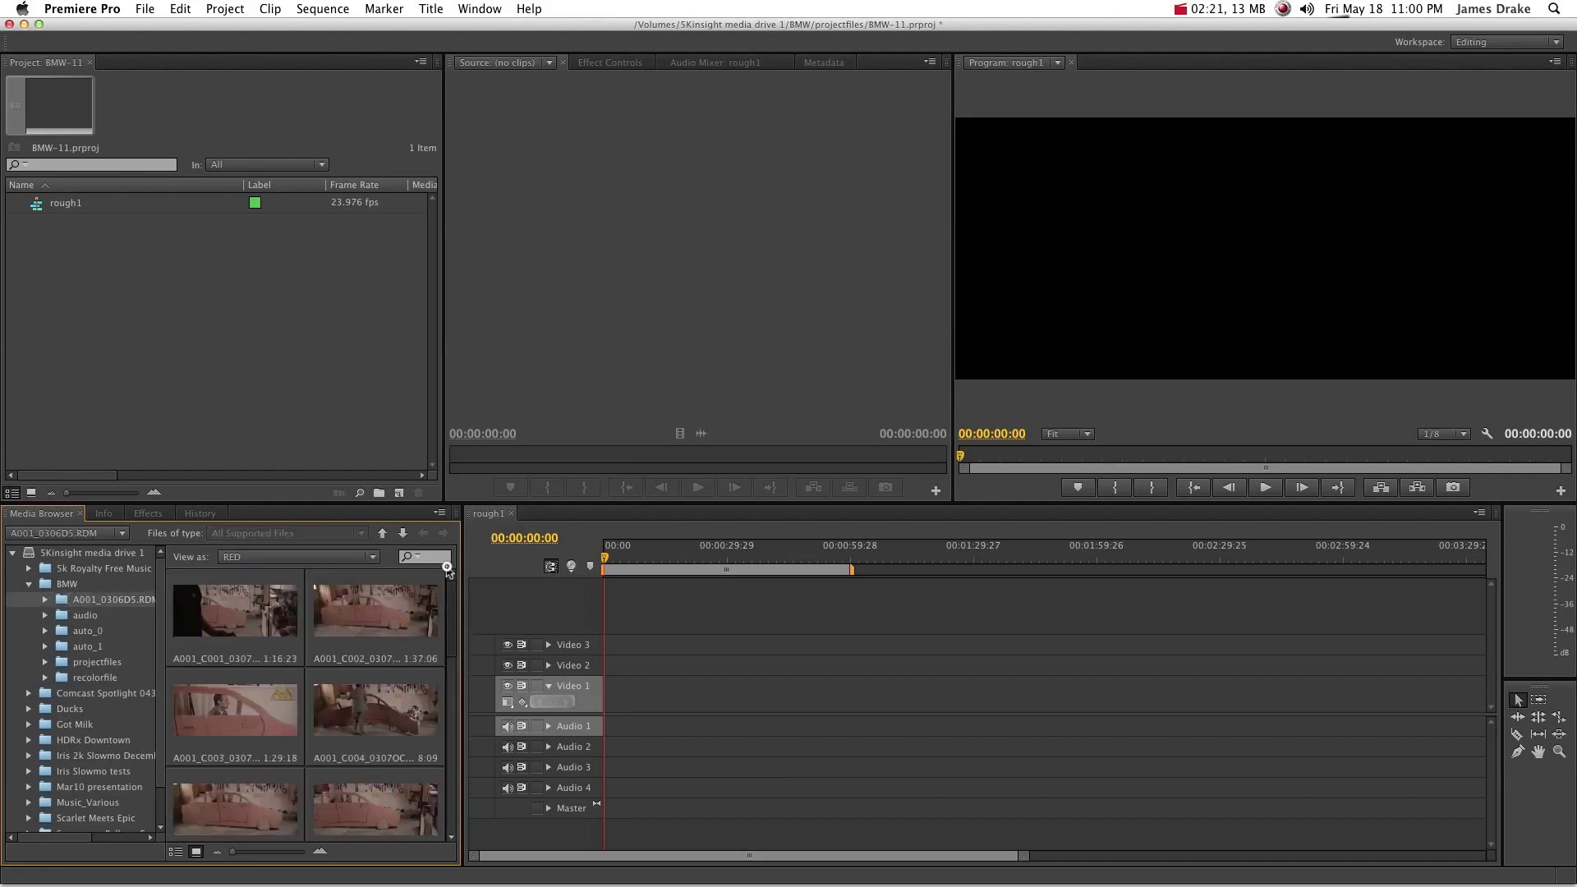
- Import all the folder's RED clips into a new bin named 'footage'
click(254, 621)
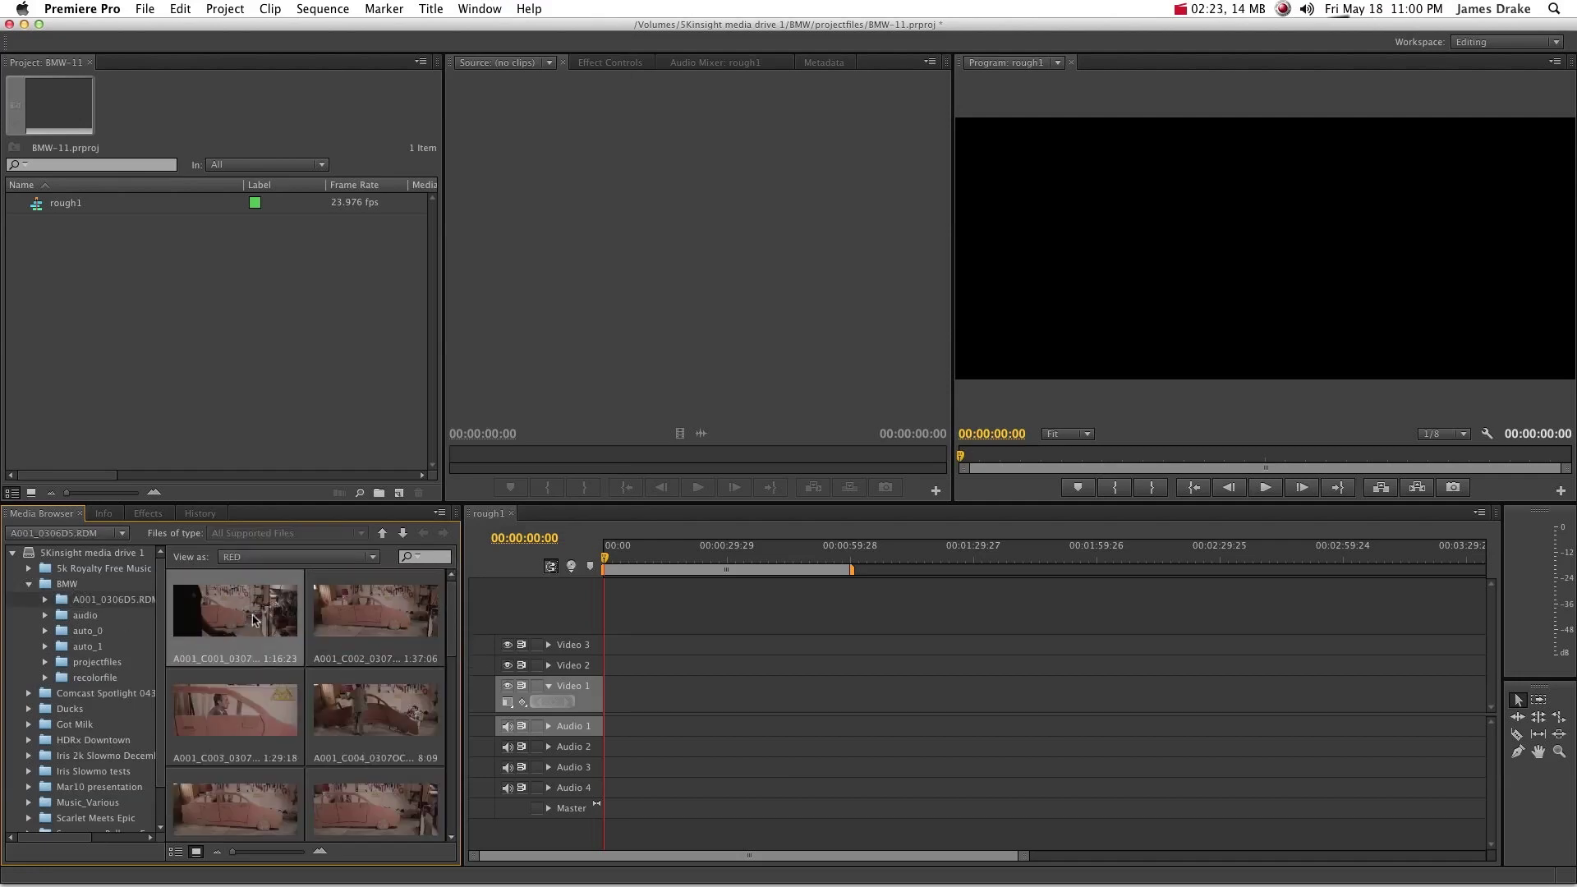
key(super+a)
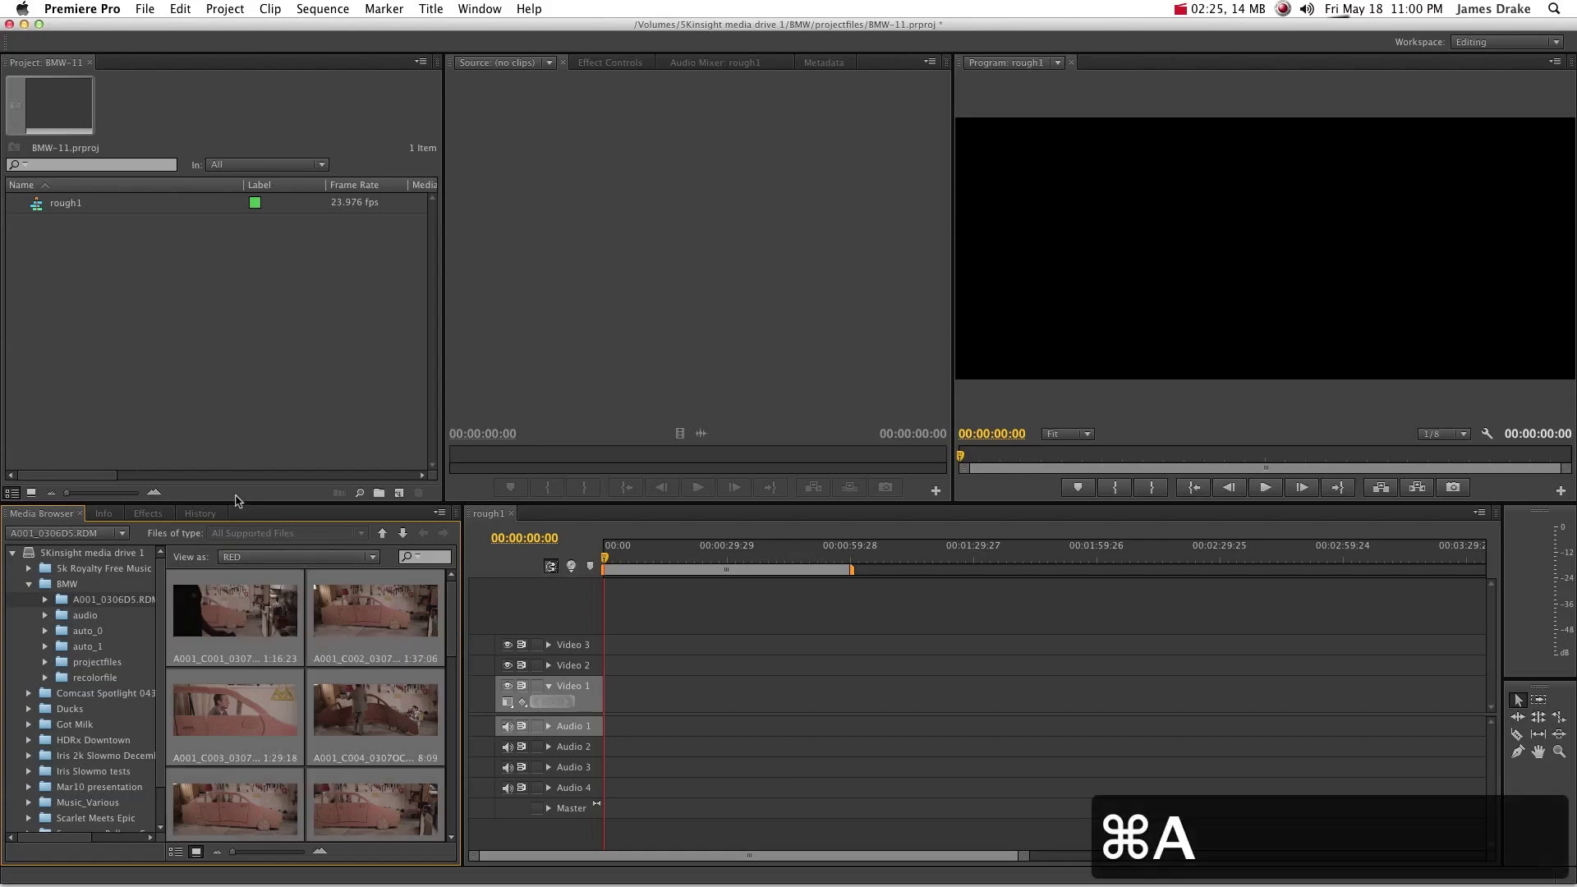
click(379, 492)
text(foot)
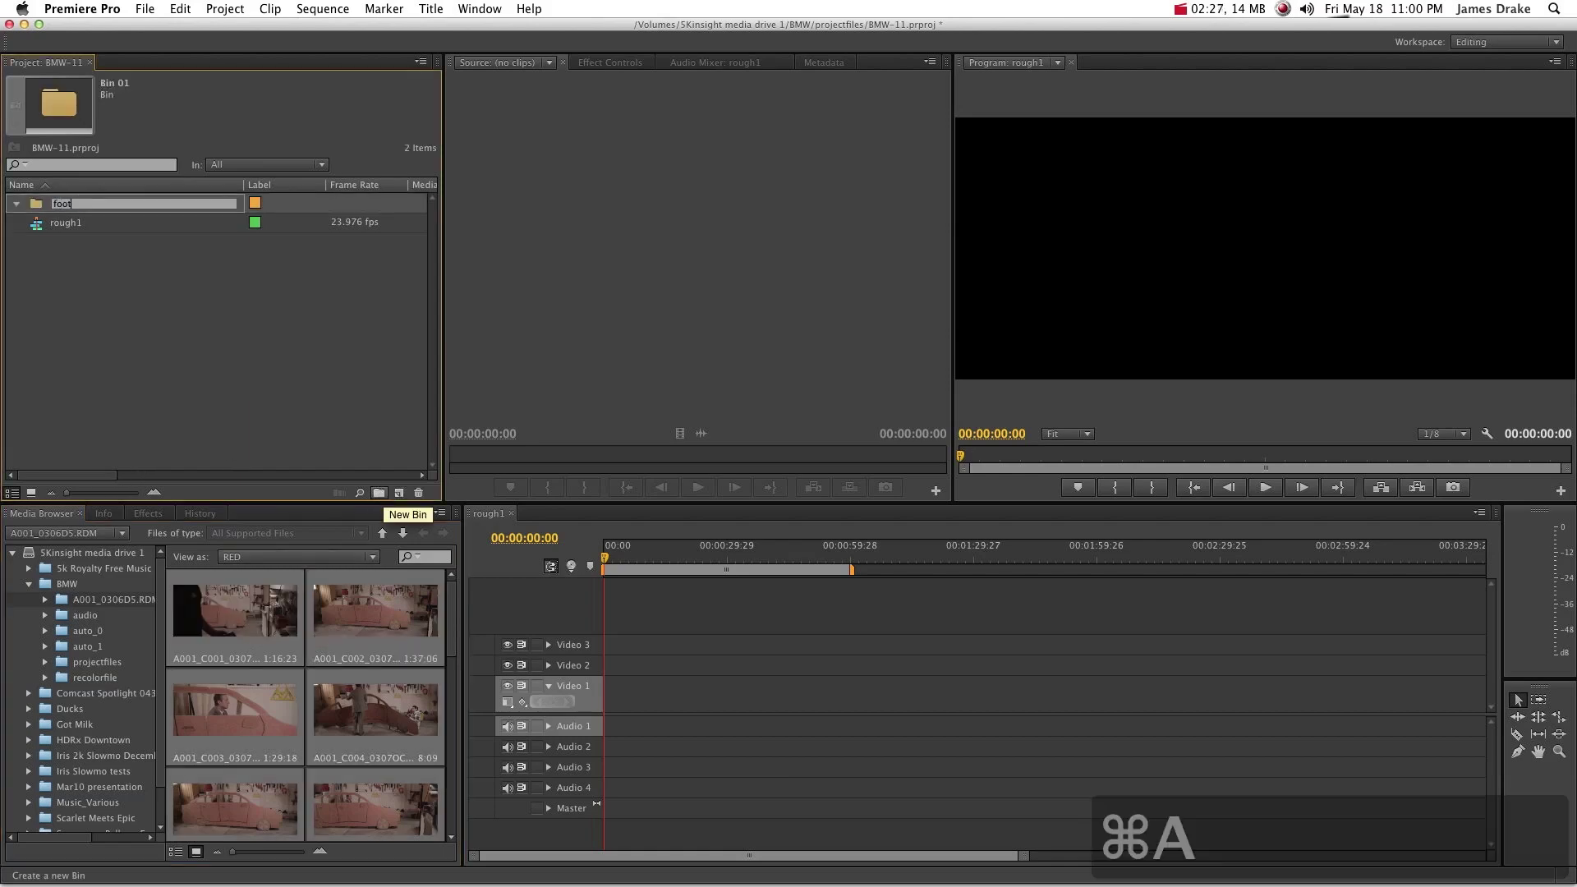
text(age)
key(Return)
drag(259, 617, 66, 203)
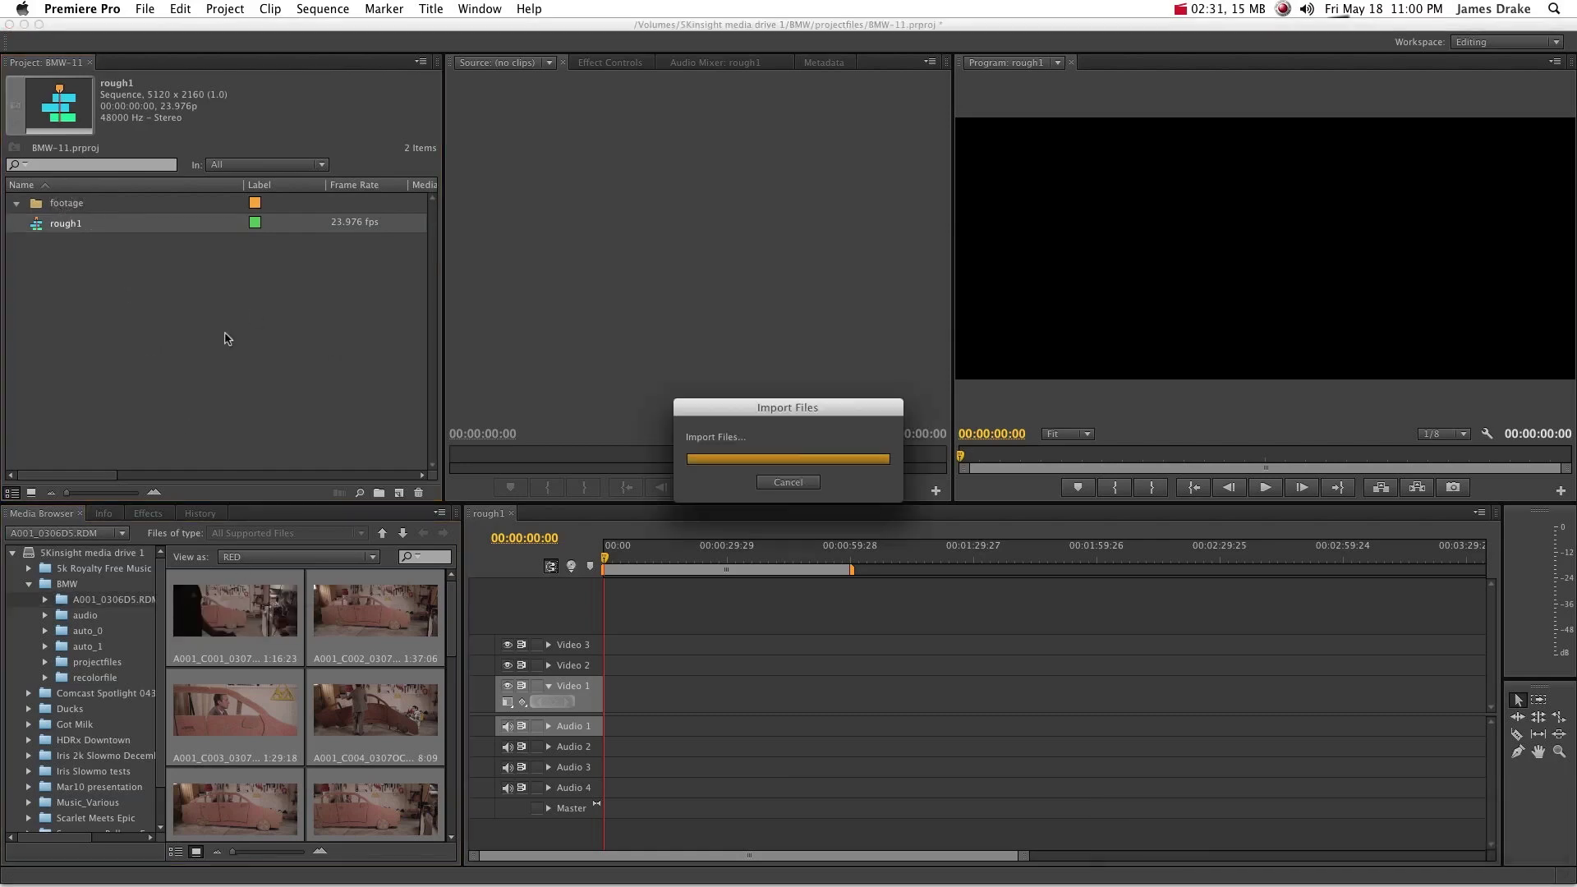
- Select clips A001_C001_0307P8_001 and A001_C002_0307KK_001 in the footage bin
scroll(164, 312, up, 1)
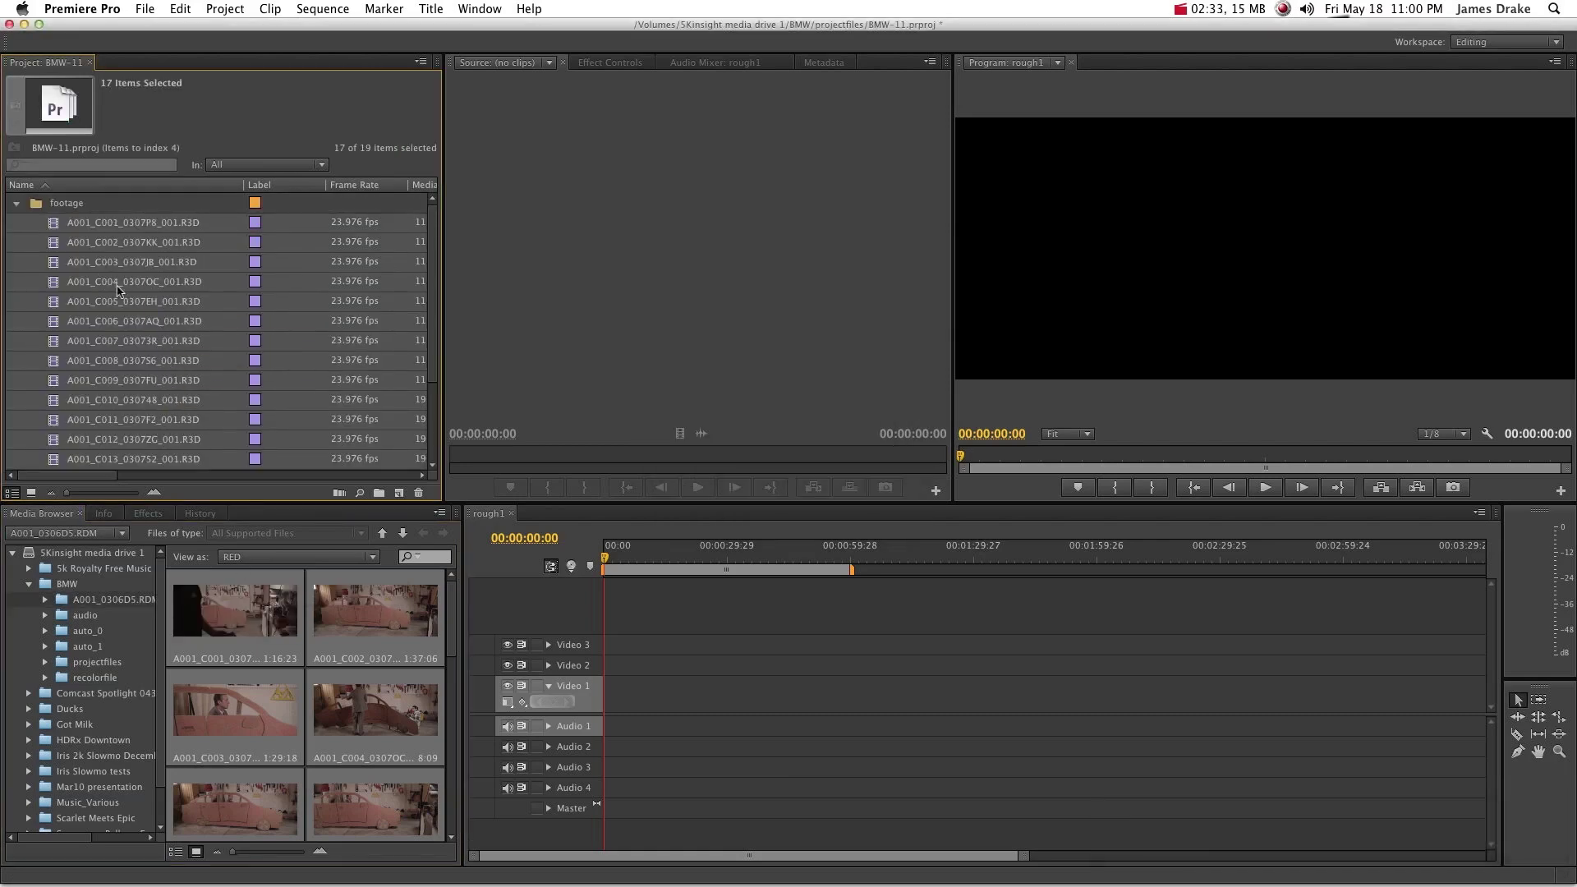
click(96, 260)
click(115, 223)
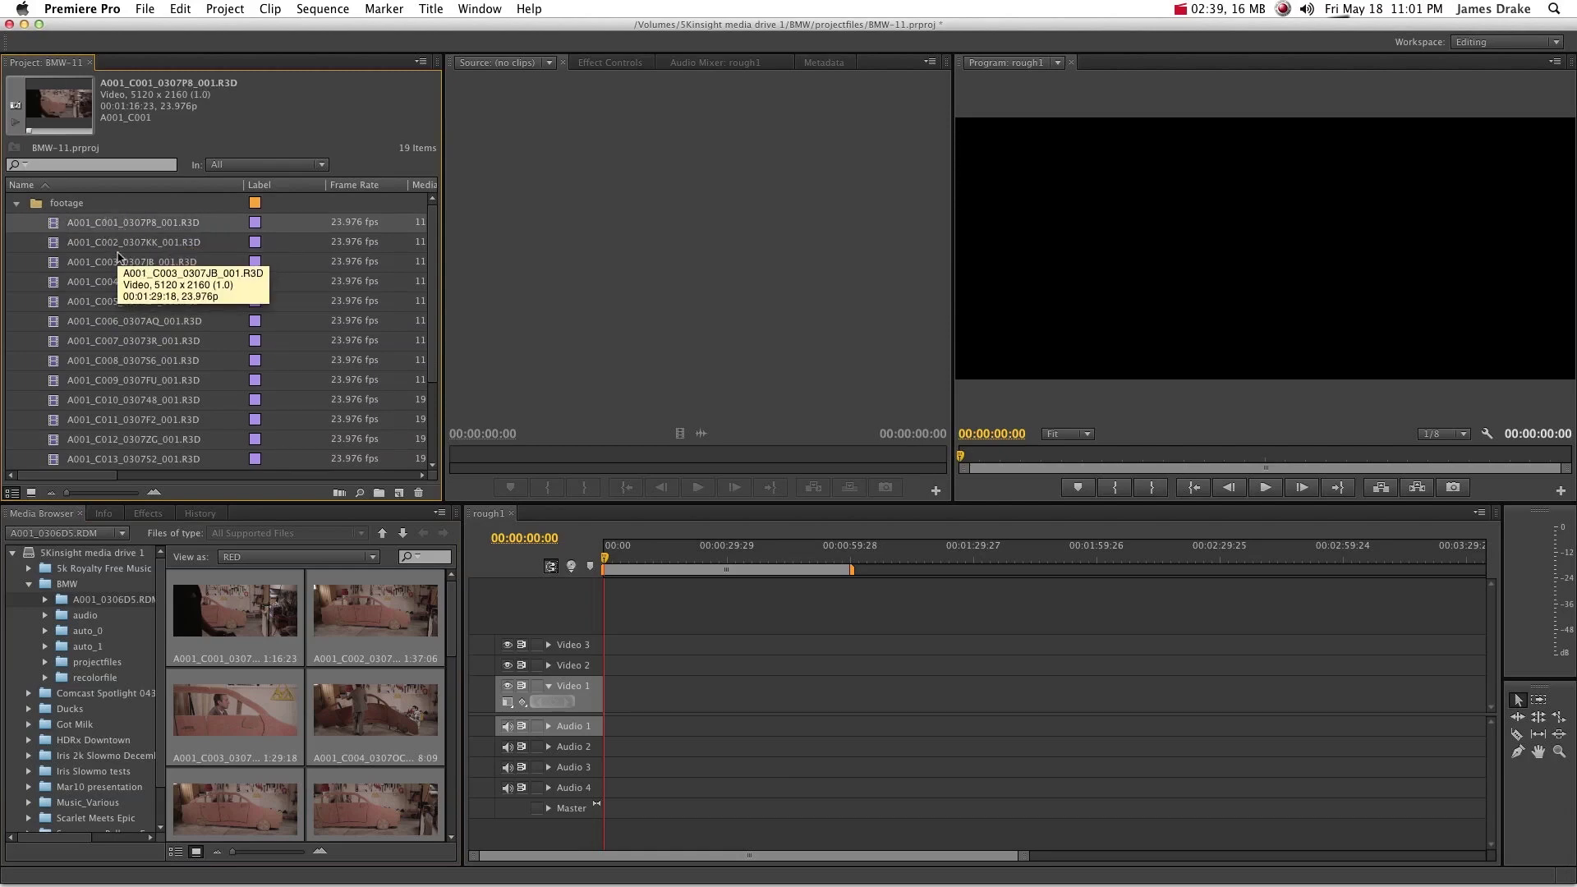
click(63, 245)
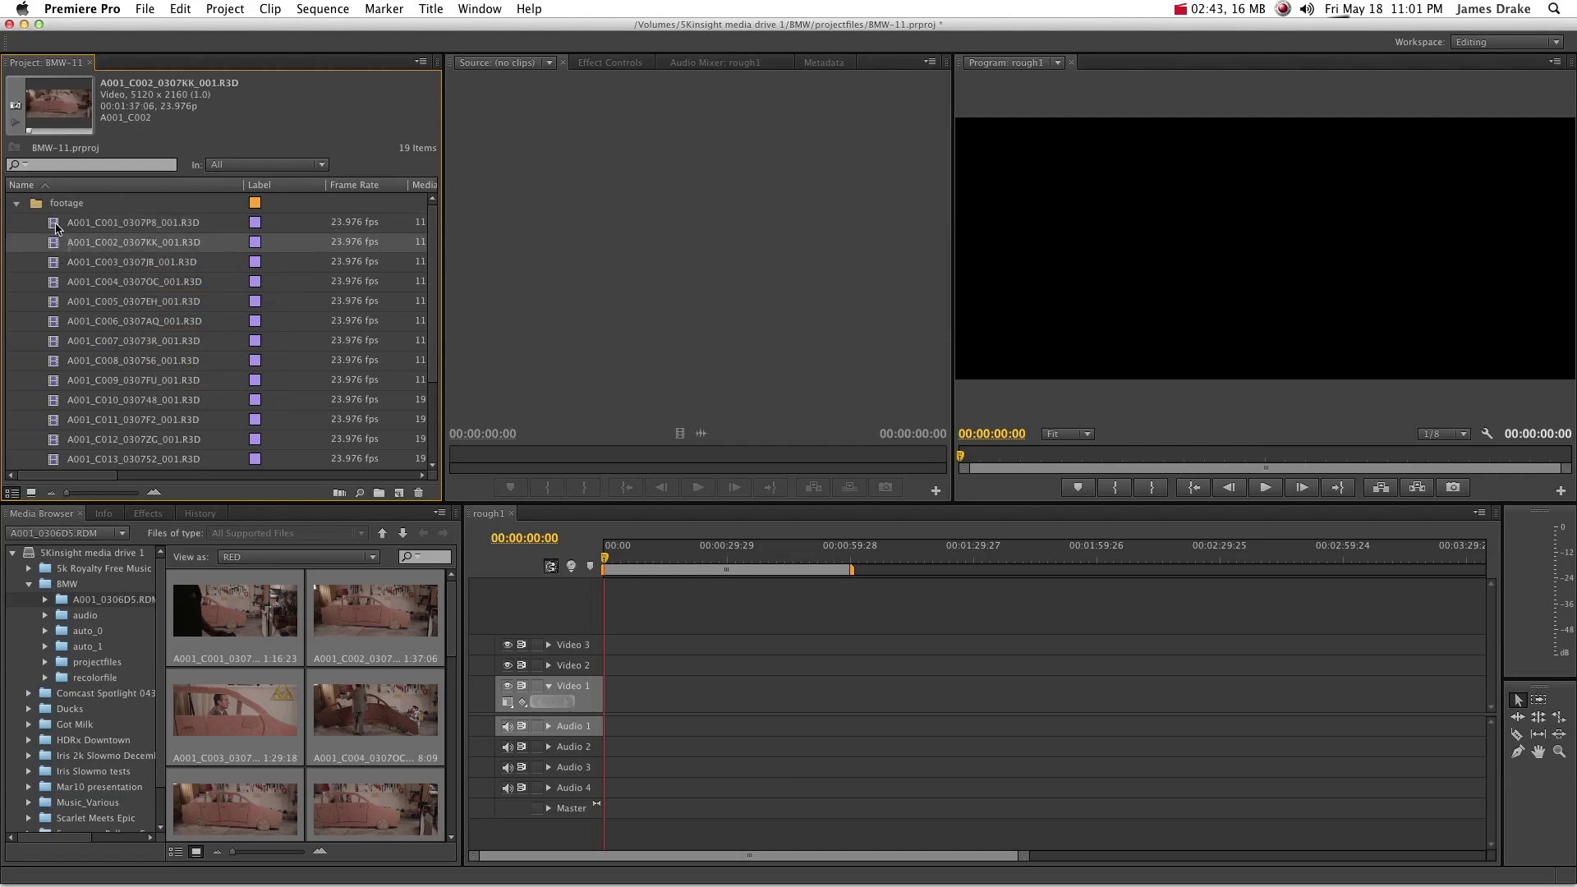
- Preview C006, then mark In and Out points on clip A001_C015 around the kitchen moment
double_click(58, 321)
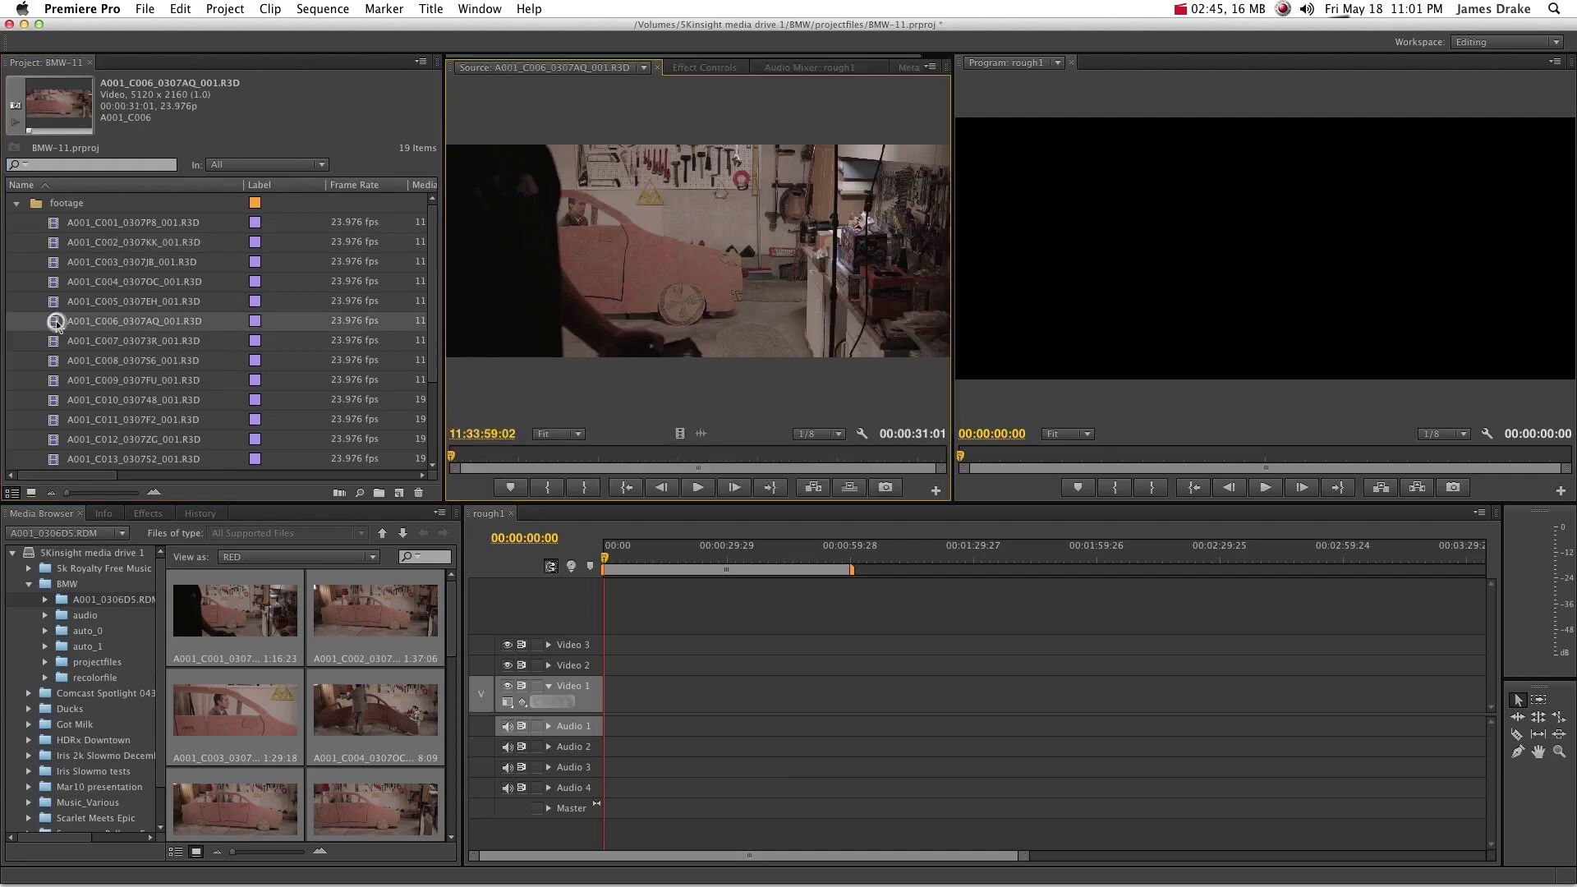
scroll(103, 377, down, 2)
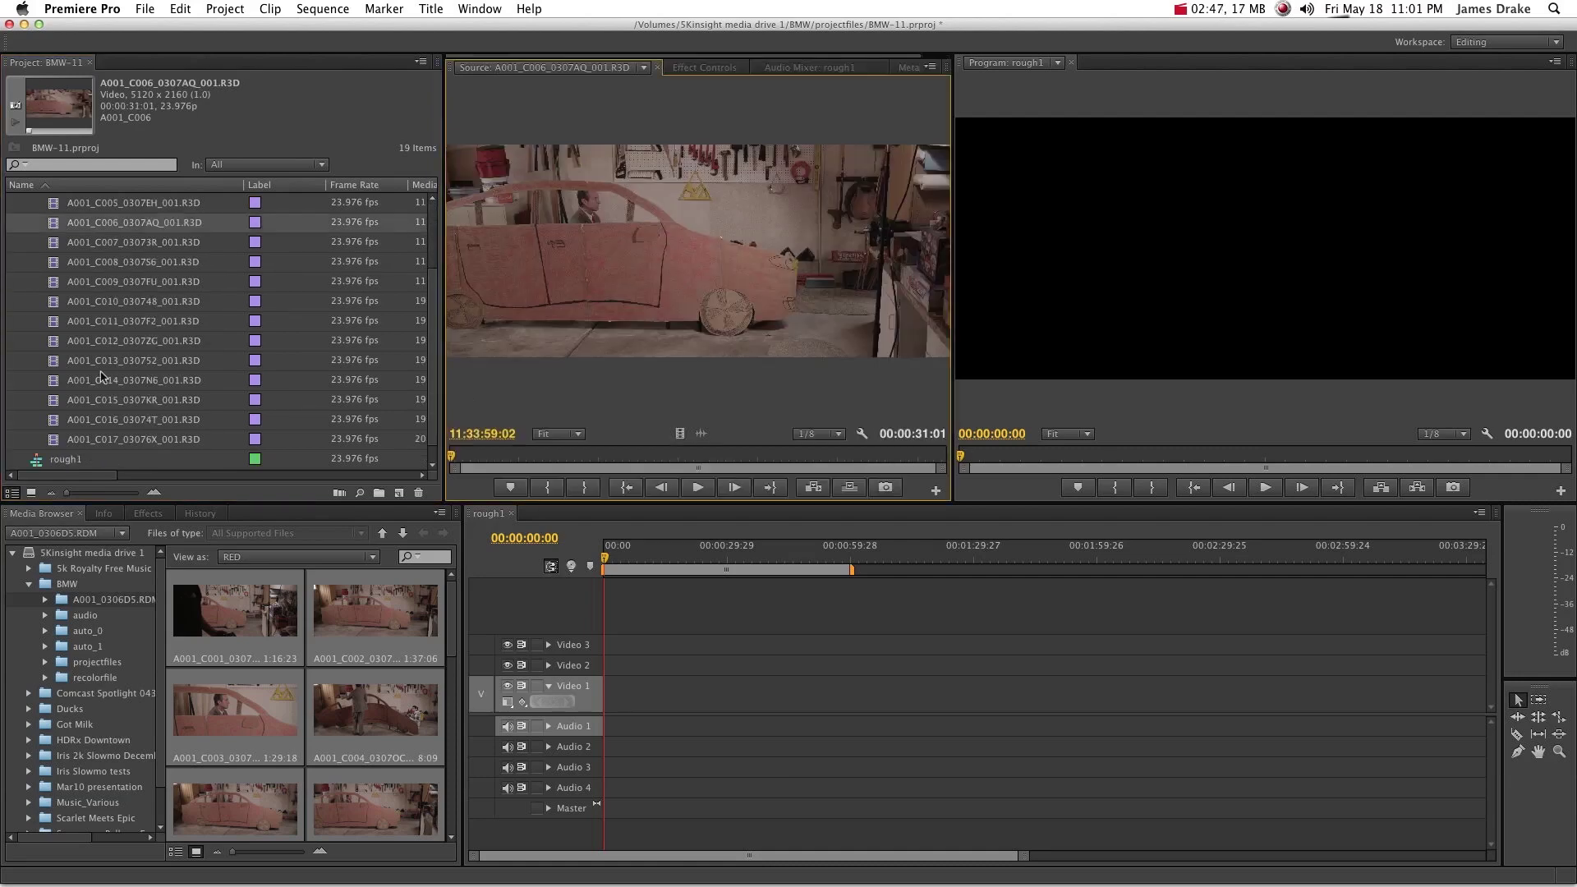
double_click(56, 400)
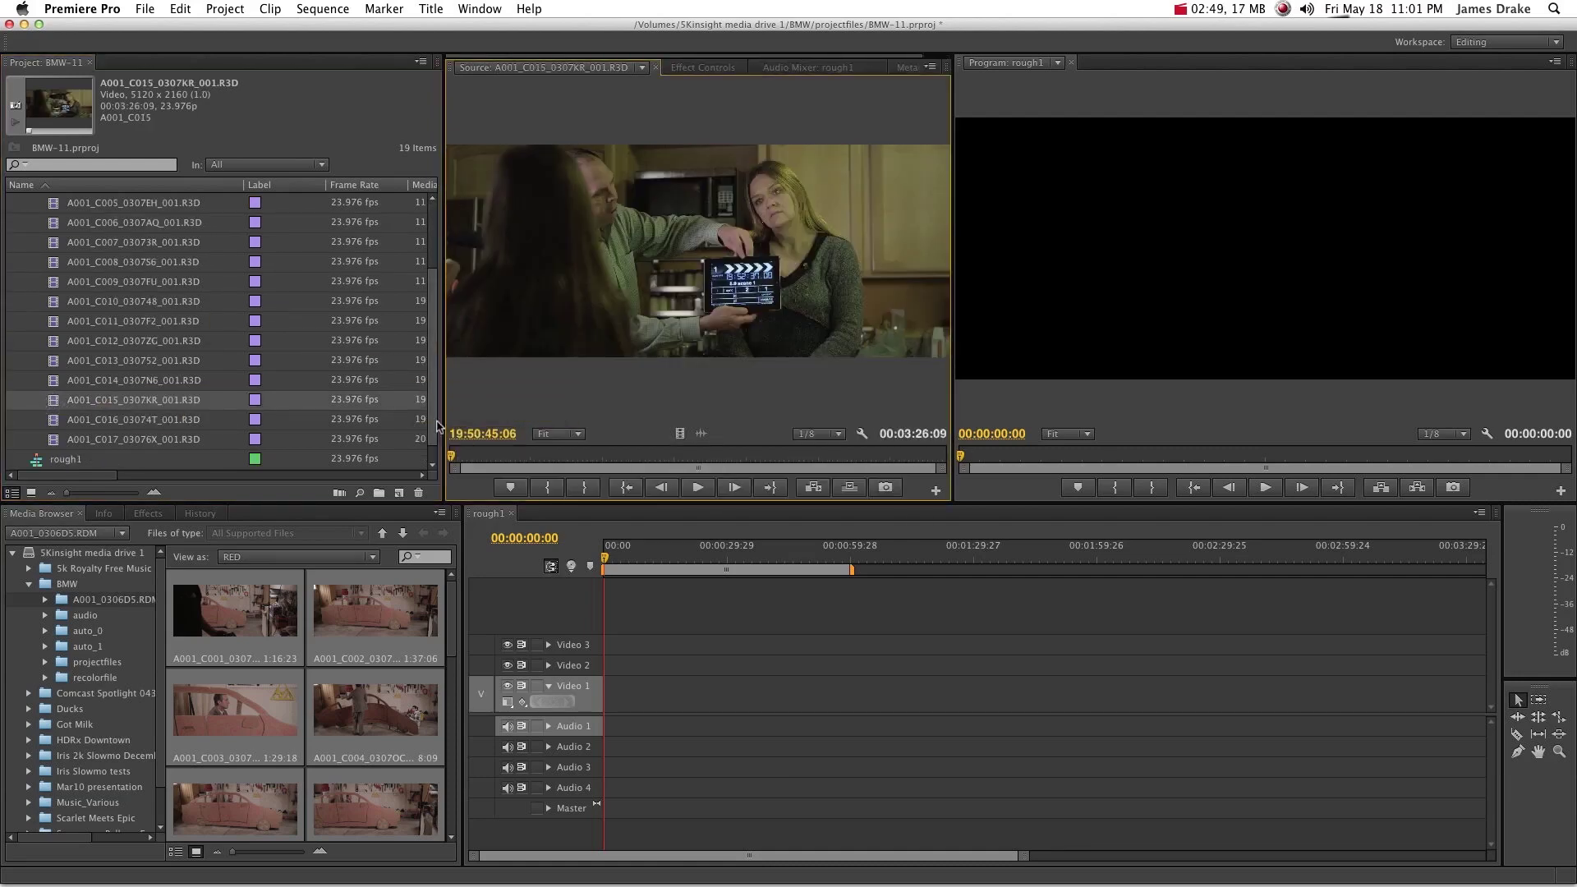
click(582, 456)
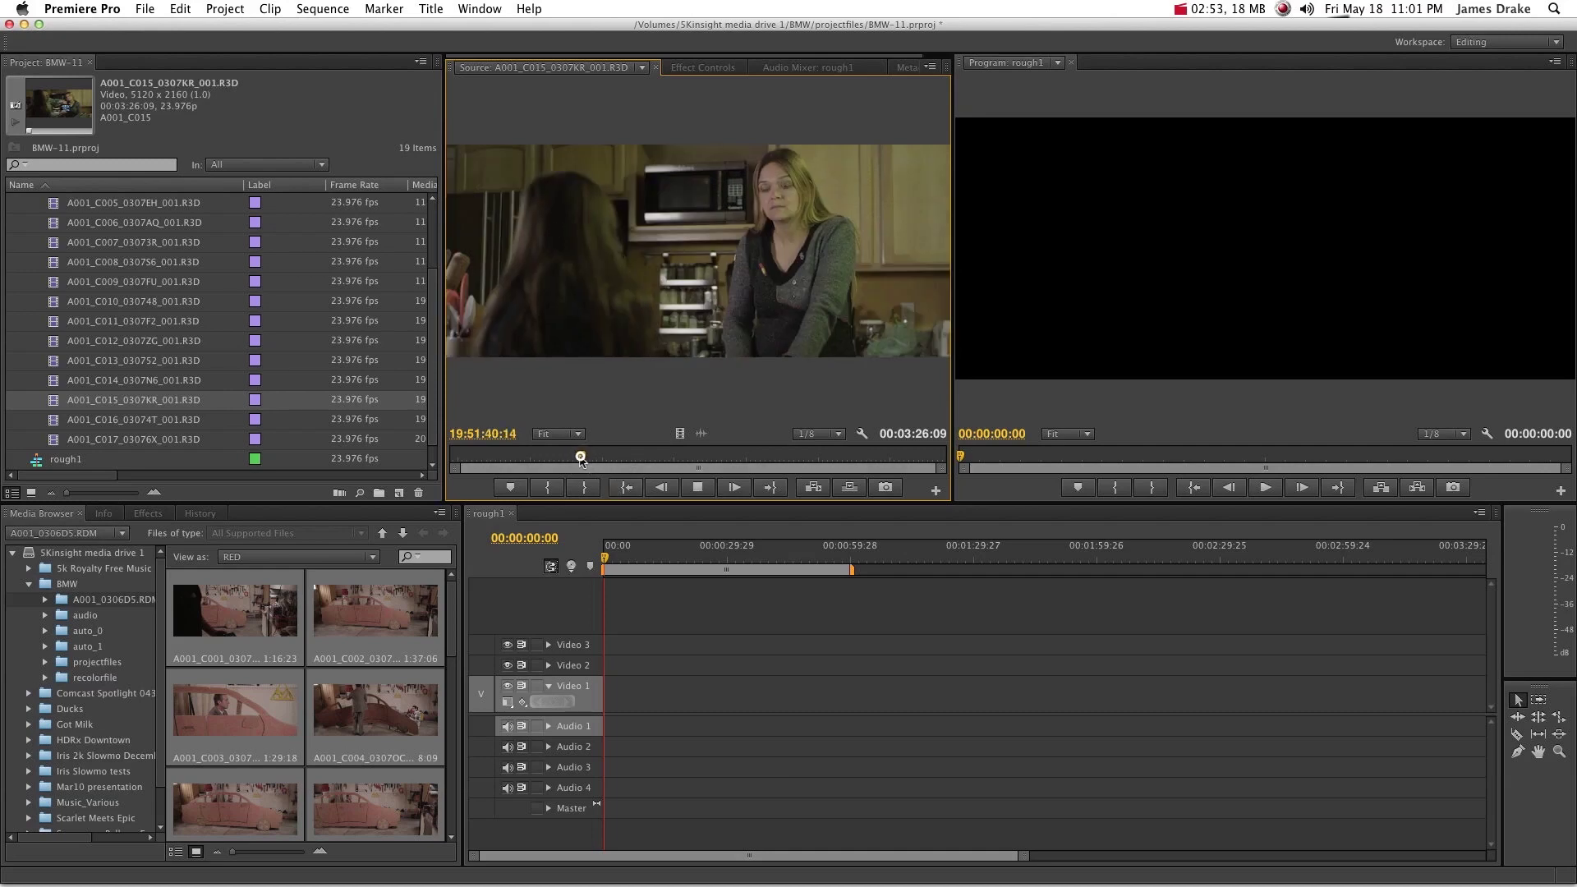
mouse_move(583, 458)
mouse_down()
mouse_move(627, 462)
mouse_move(628, 692)
mouse_up()
key(i)
key(o)
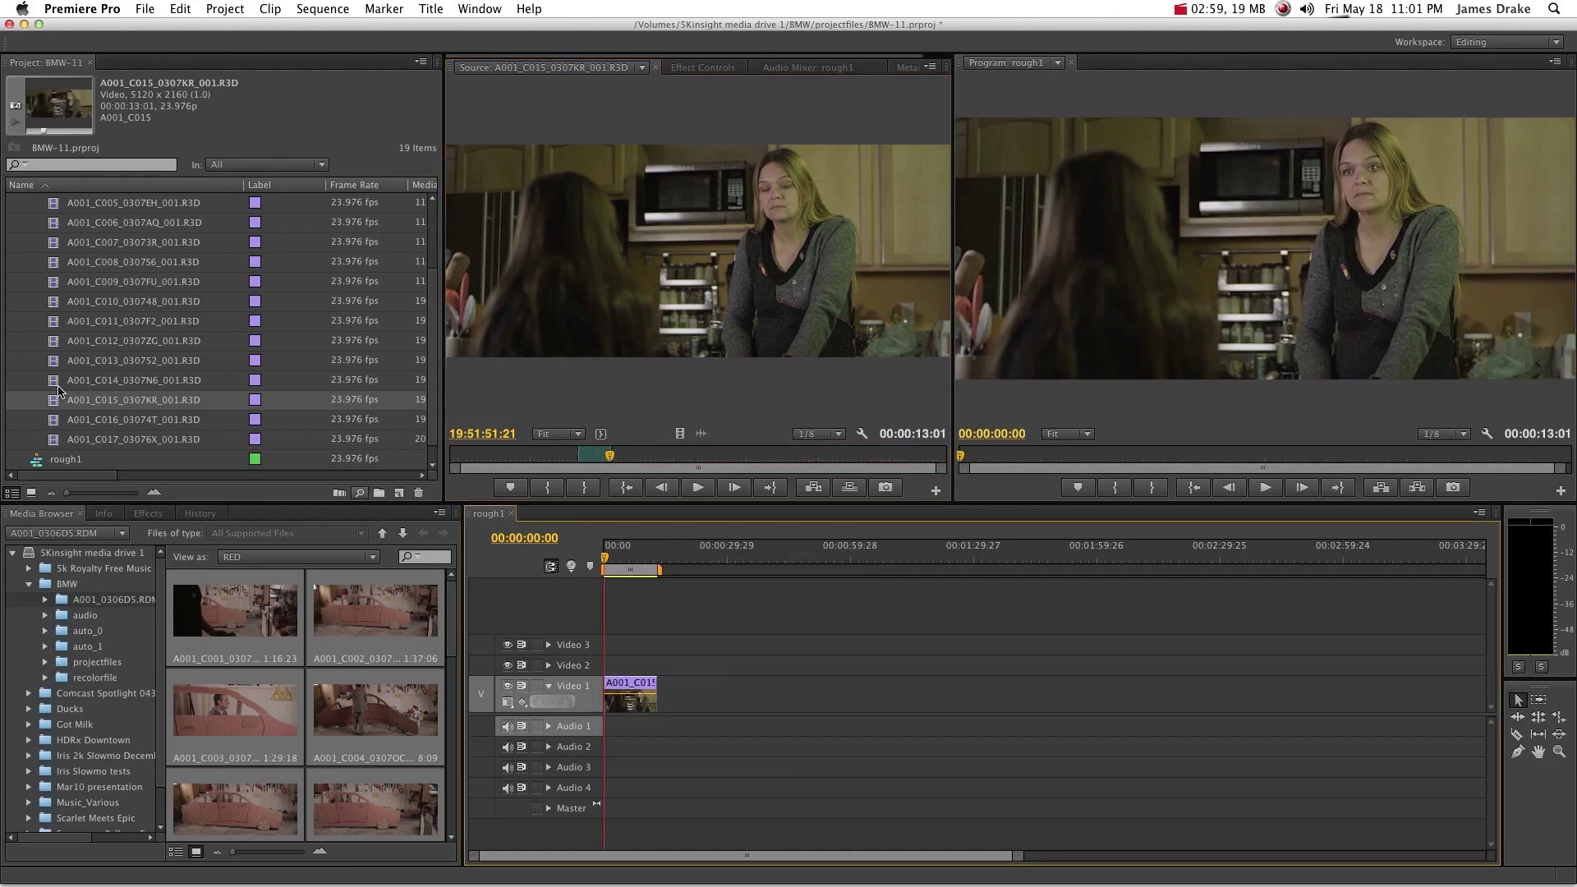
- Preview clips C010, C007 and C008 in the Source monitor
click(55, 382)
scroll(52, 384, up, 1)
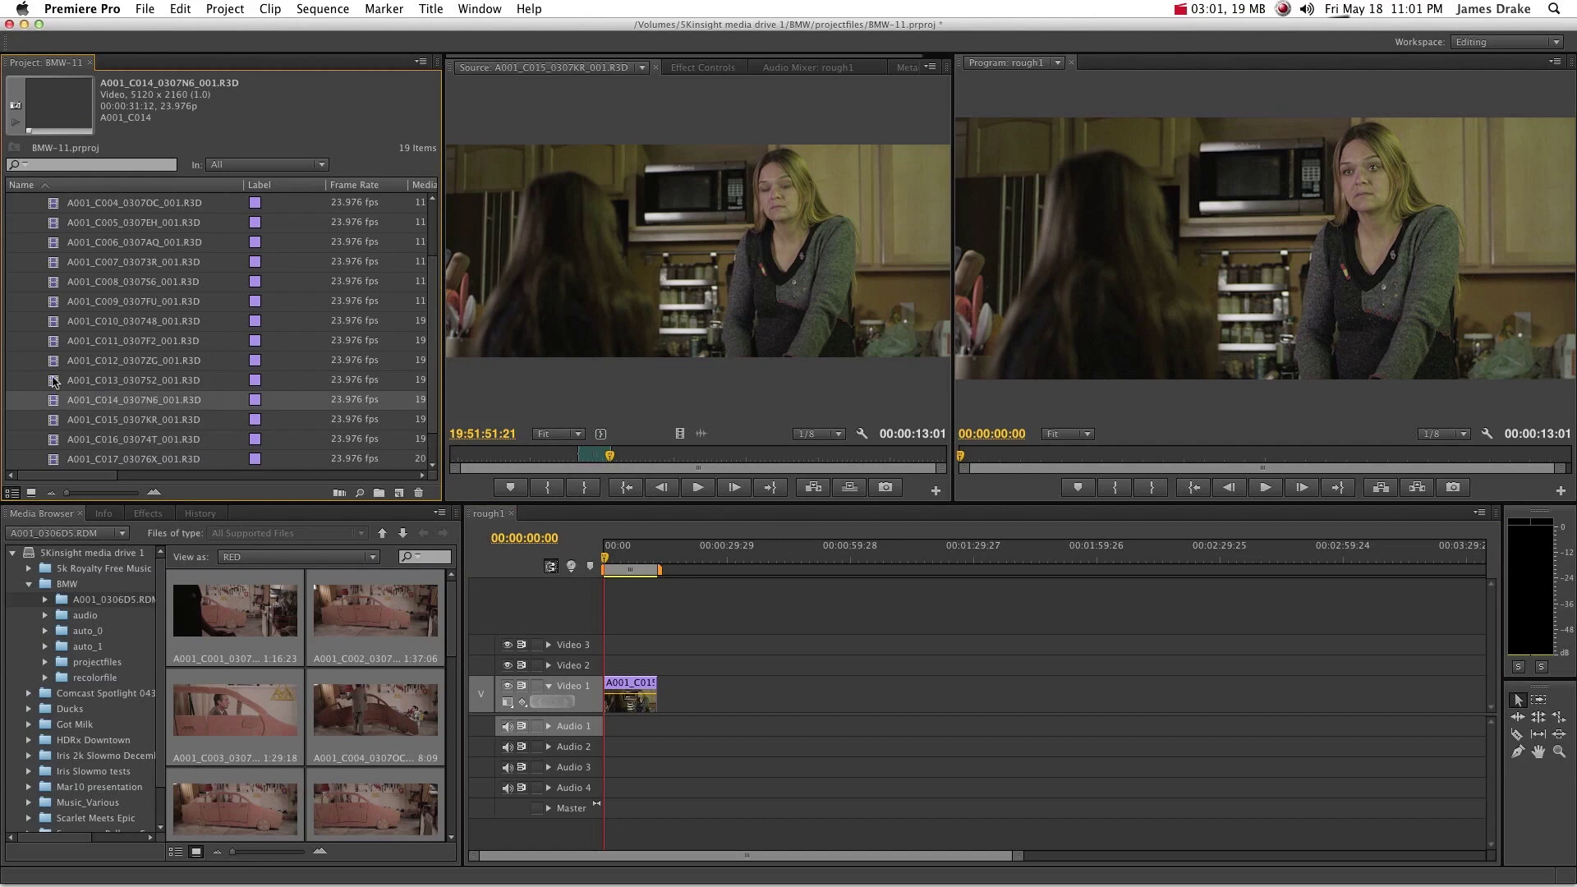
double_click(59, 322)
scroll(59, 329, up, 3)
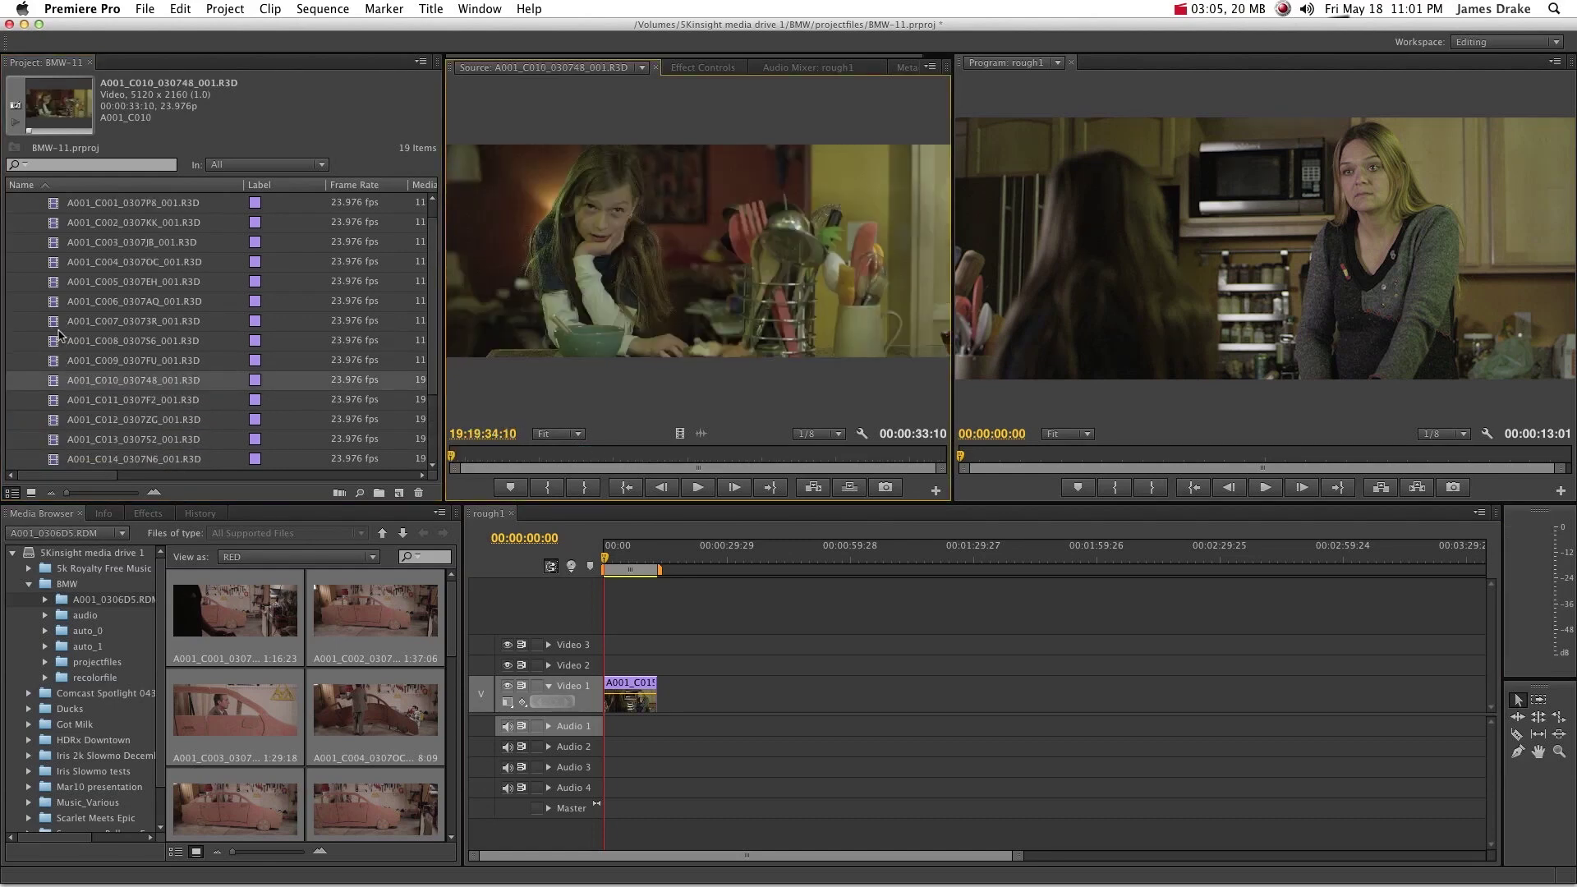
scroll(59, 331, up, 1)
double_click(57, 340)
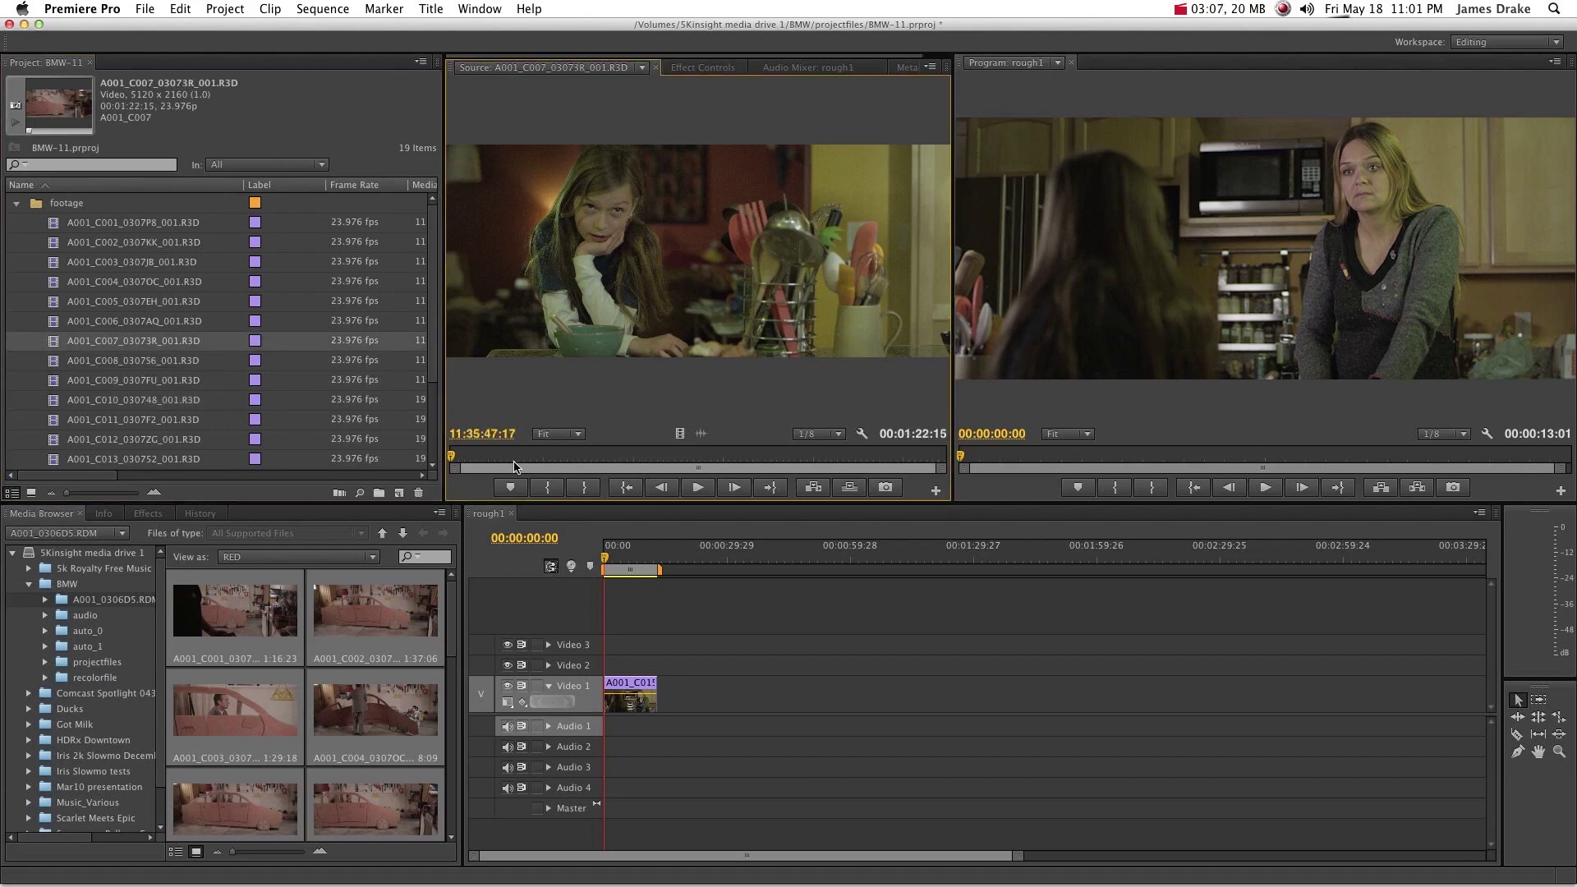
double_click(51, 361)
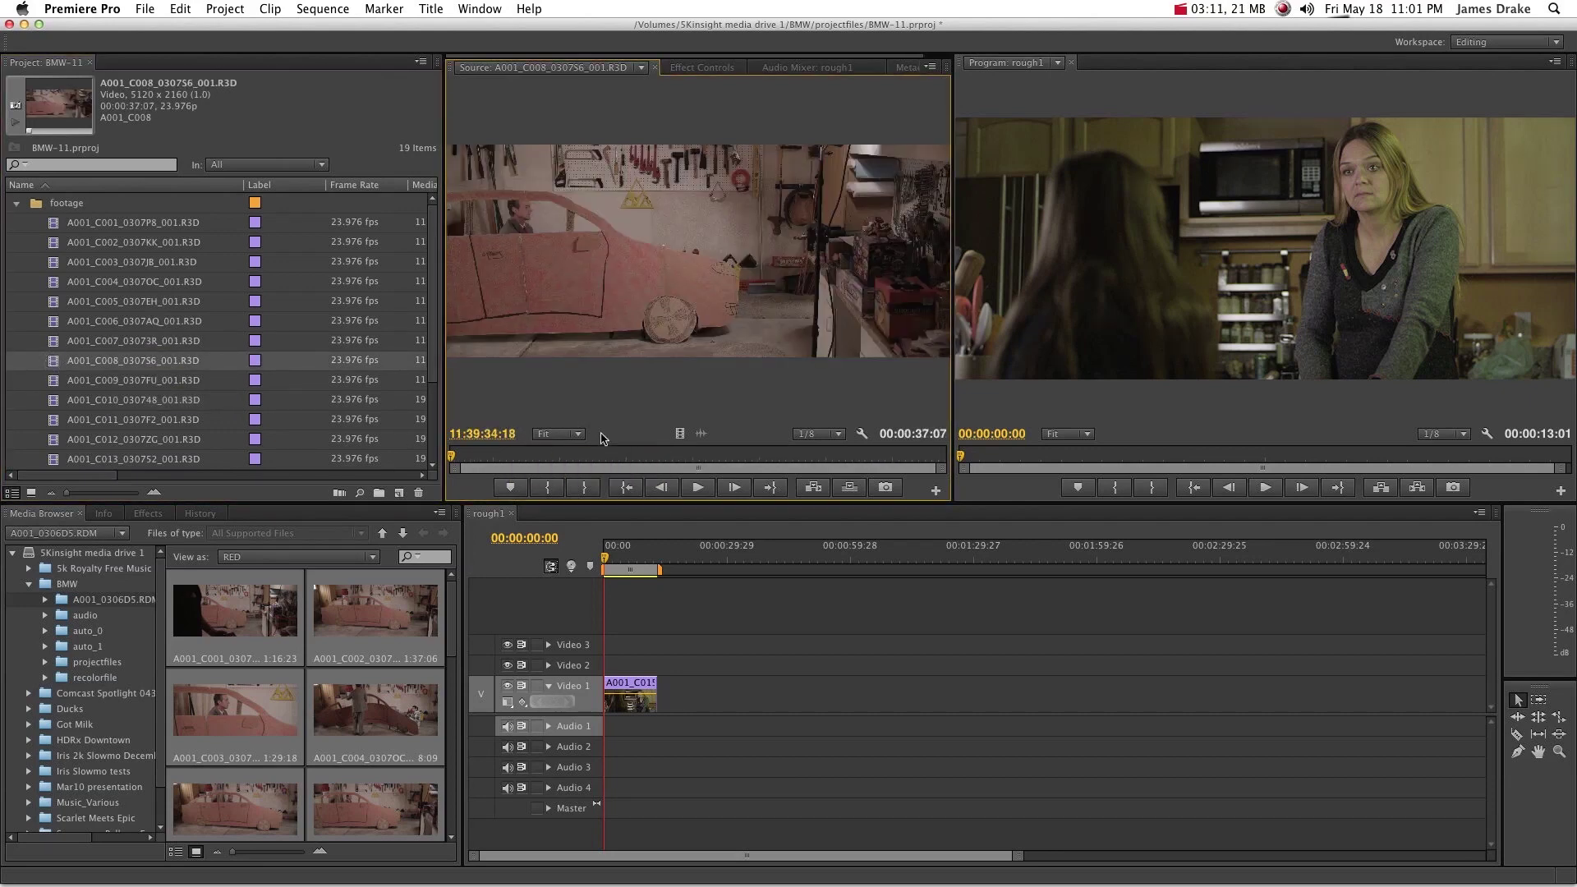
- Mark an Out point on the C009 car shot and add it, video only, to Video 1
double_click(53, 380)
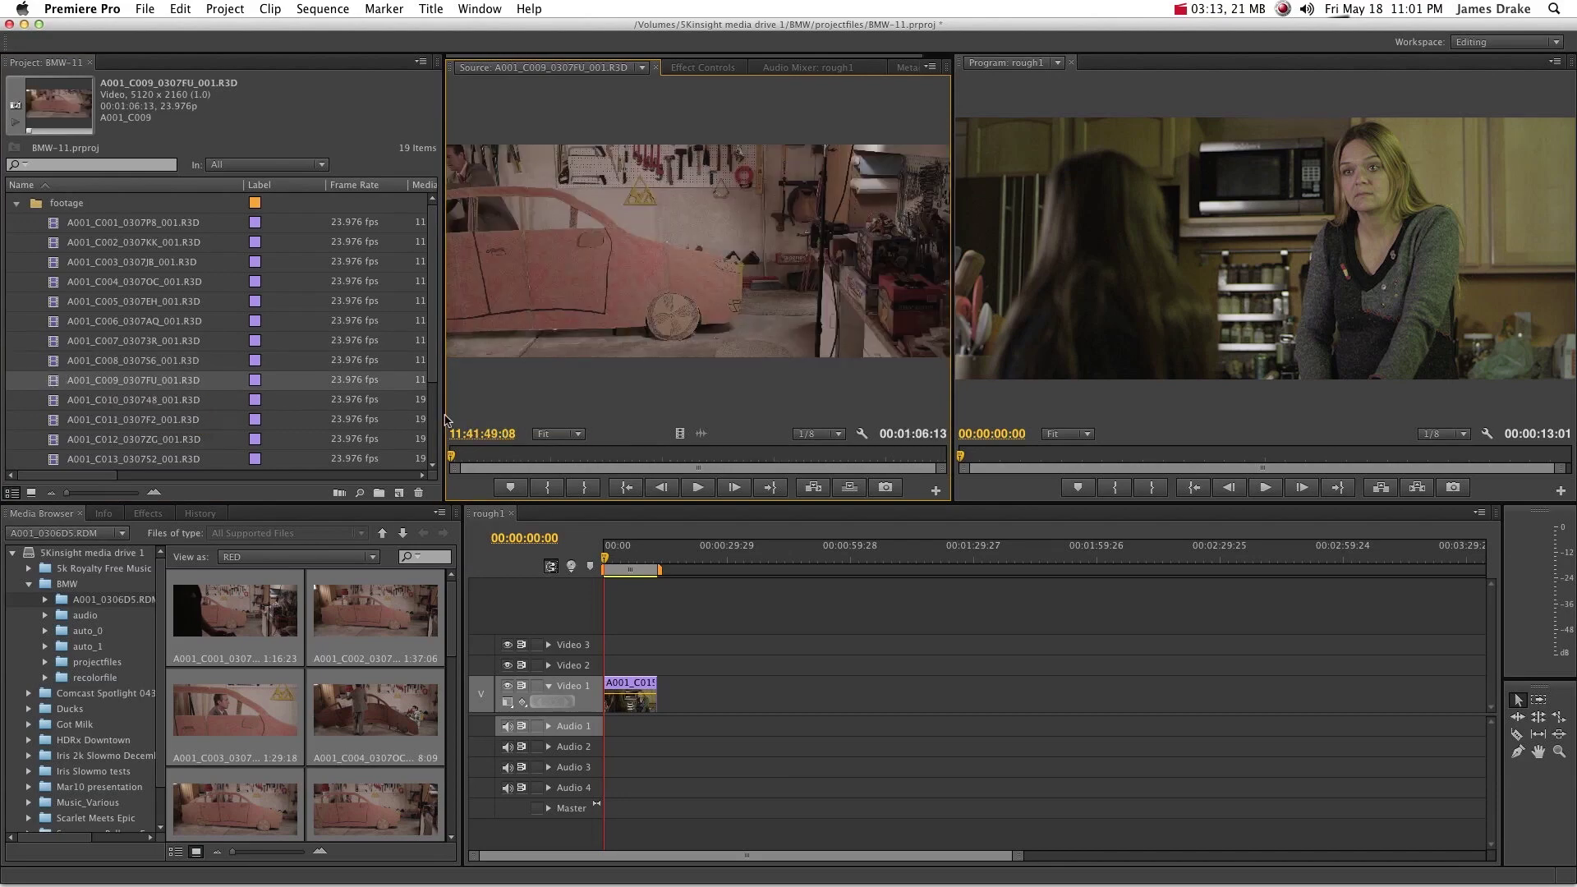
click(605, 457)
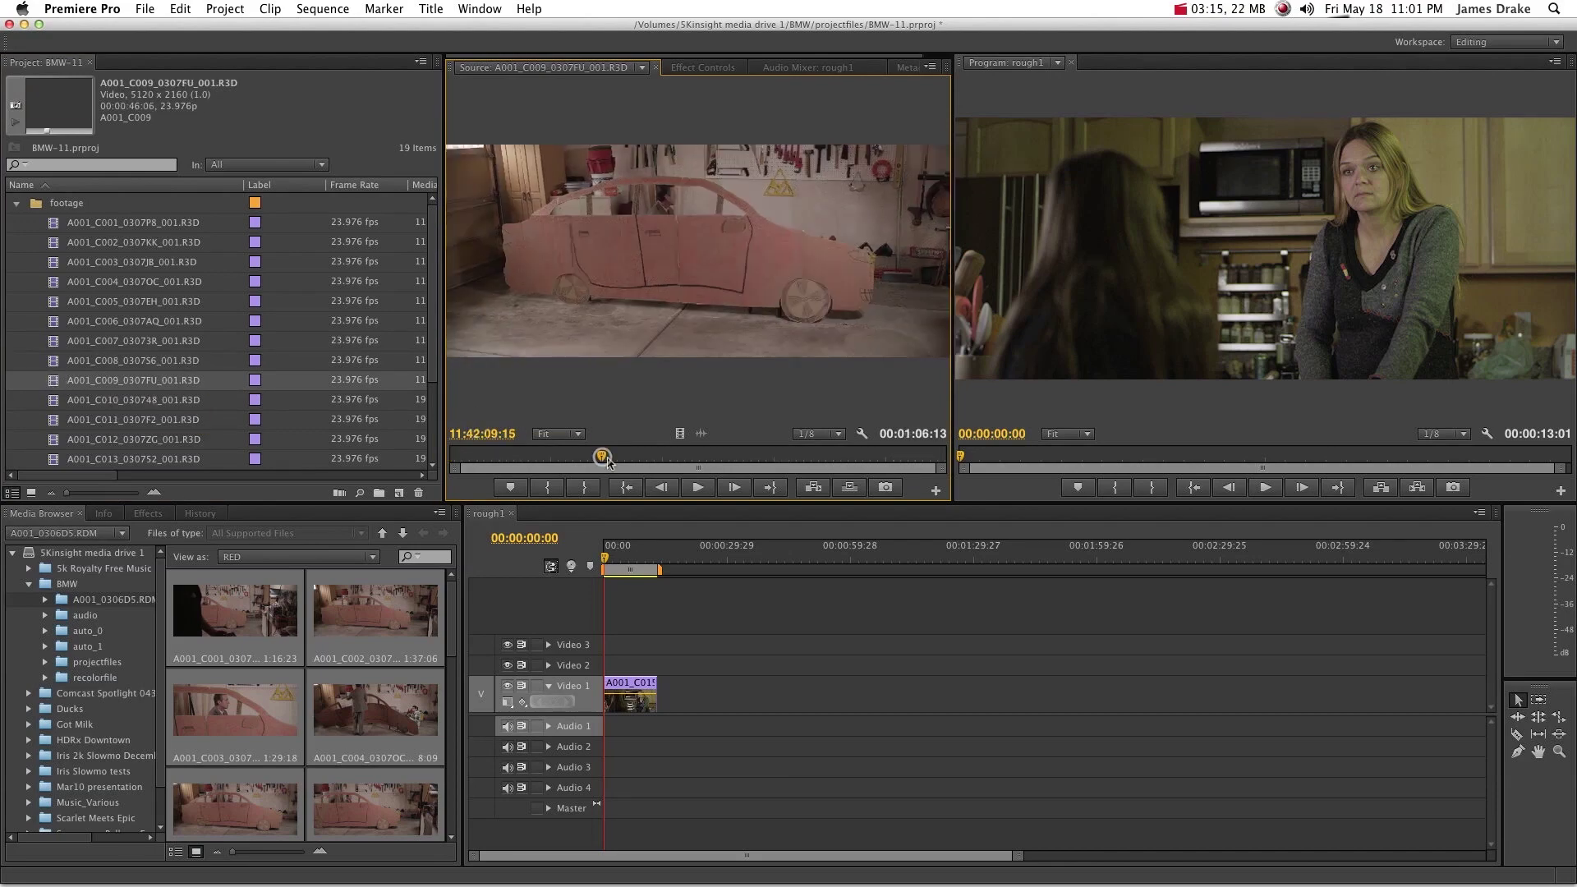
key(space)
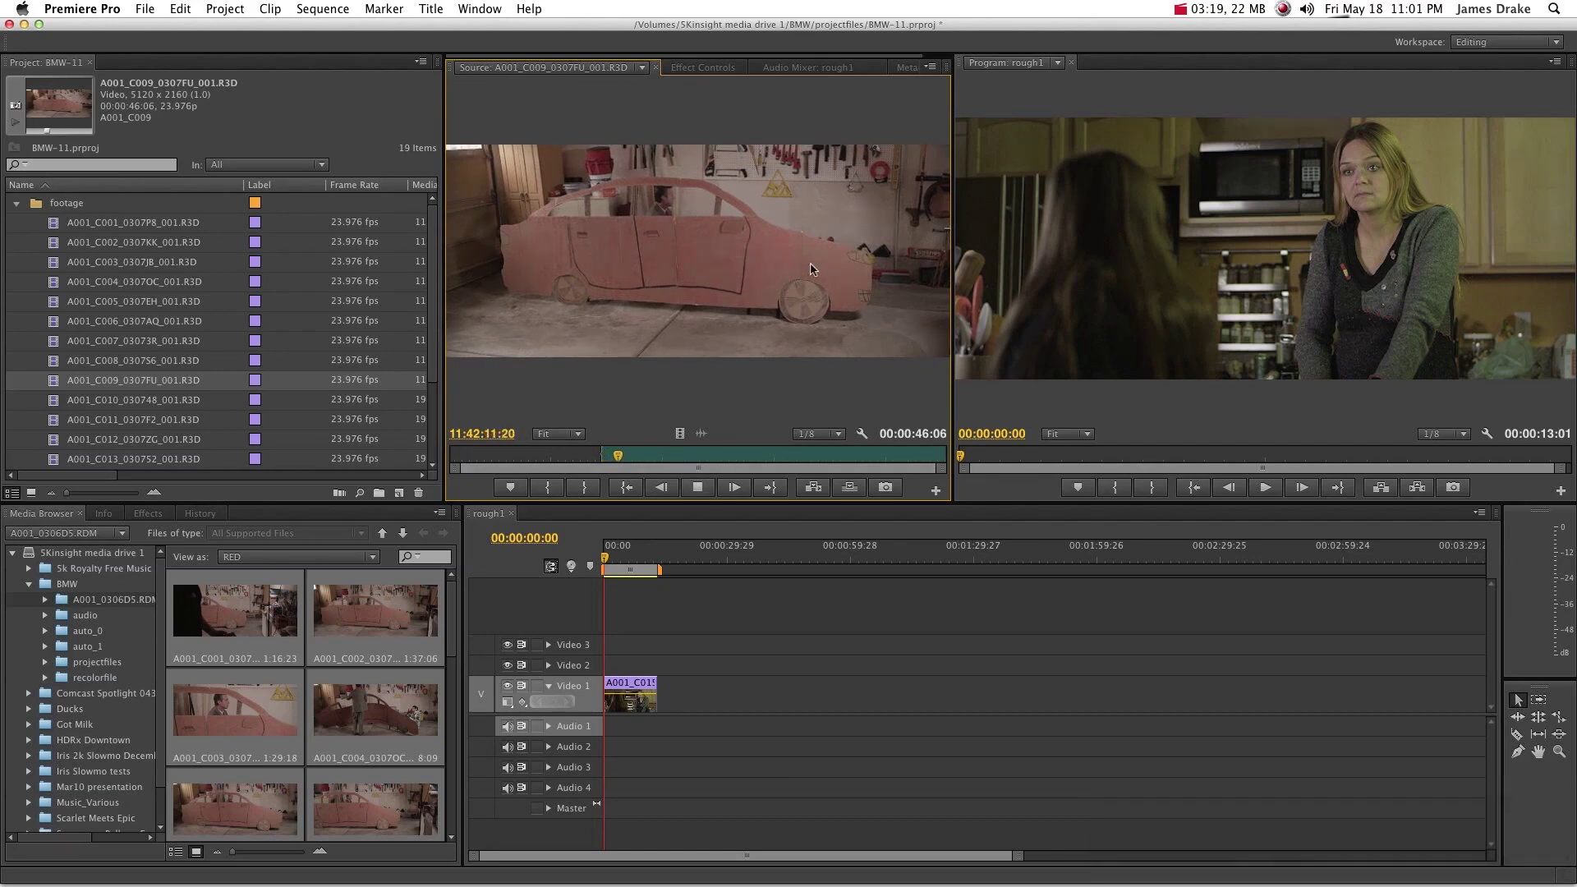
key(o)
key(space)
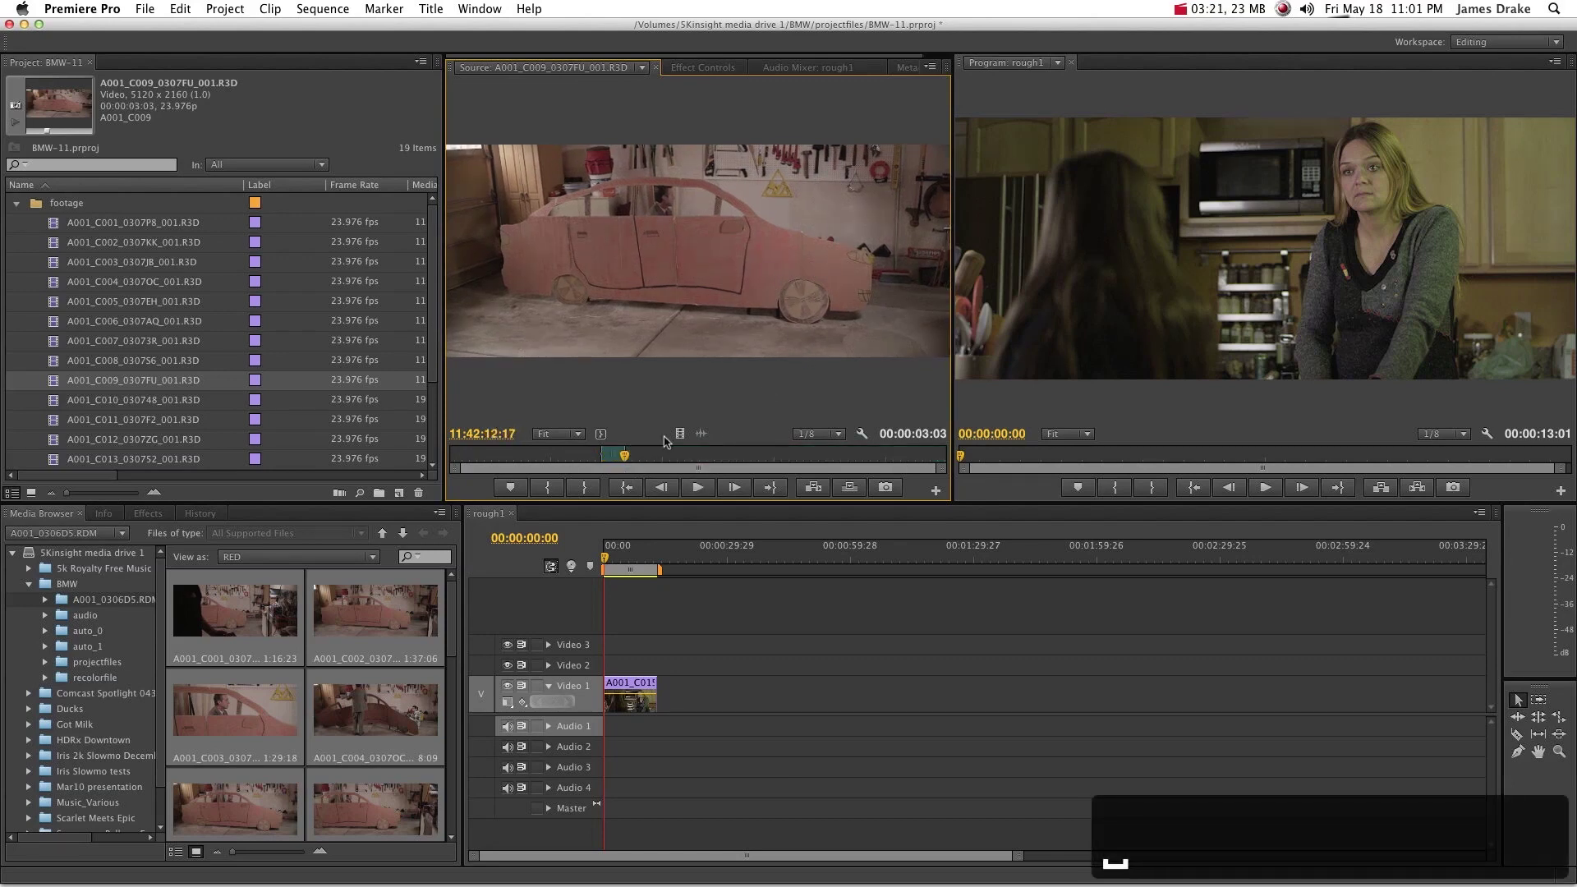
drag(679, 433, 729, 694)
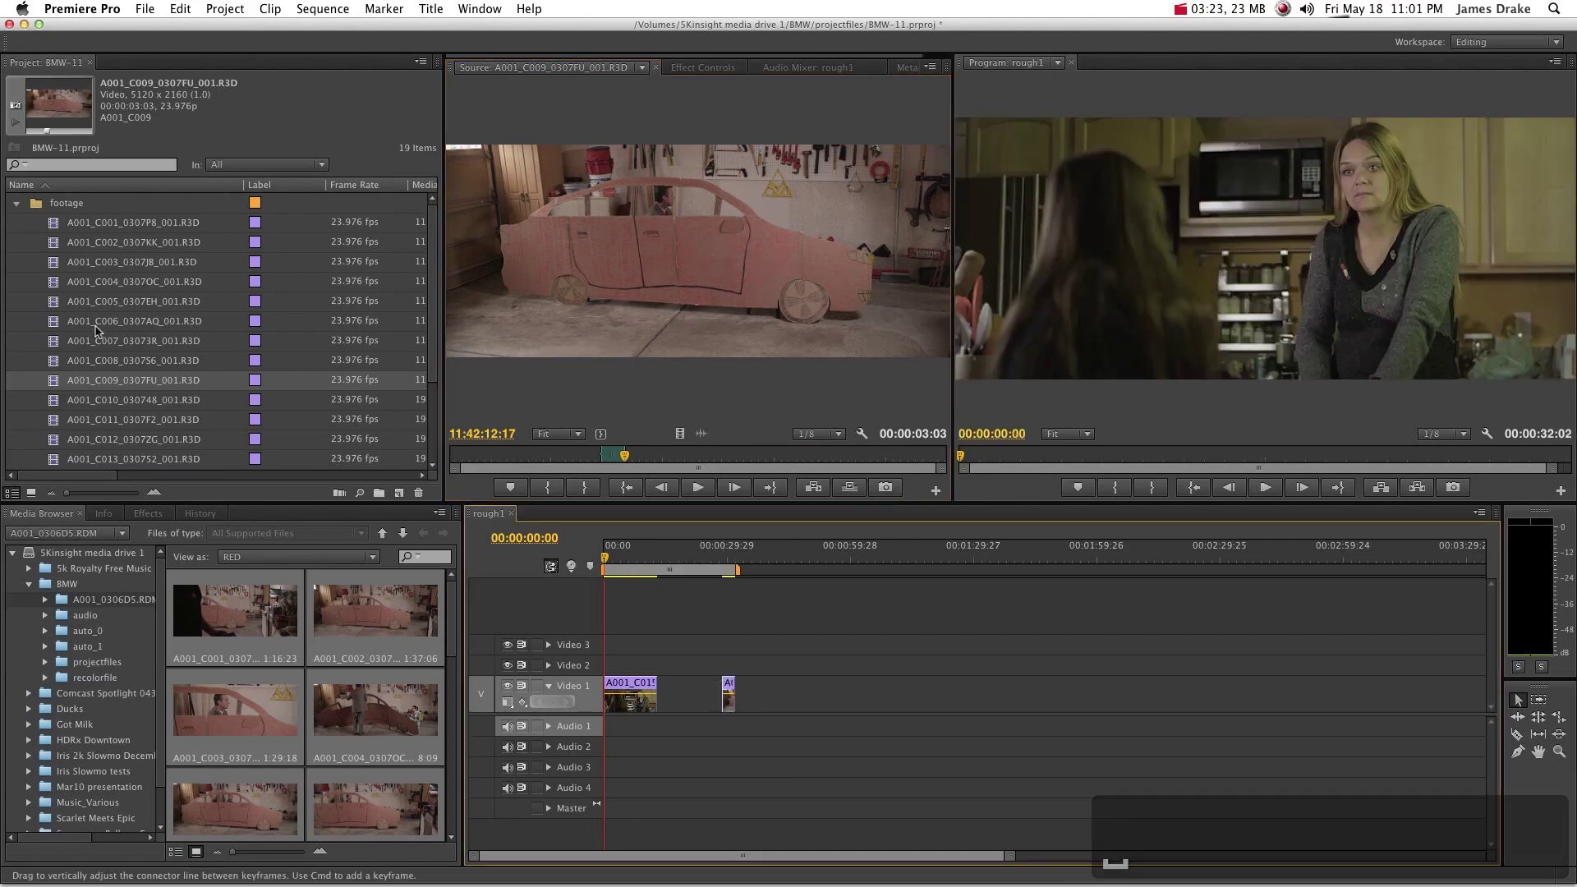
- Mark the C014 shot of the girl at the table, add it to Video 1, and close the gap
scroll(96, 330, down, 5)
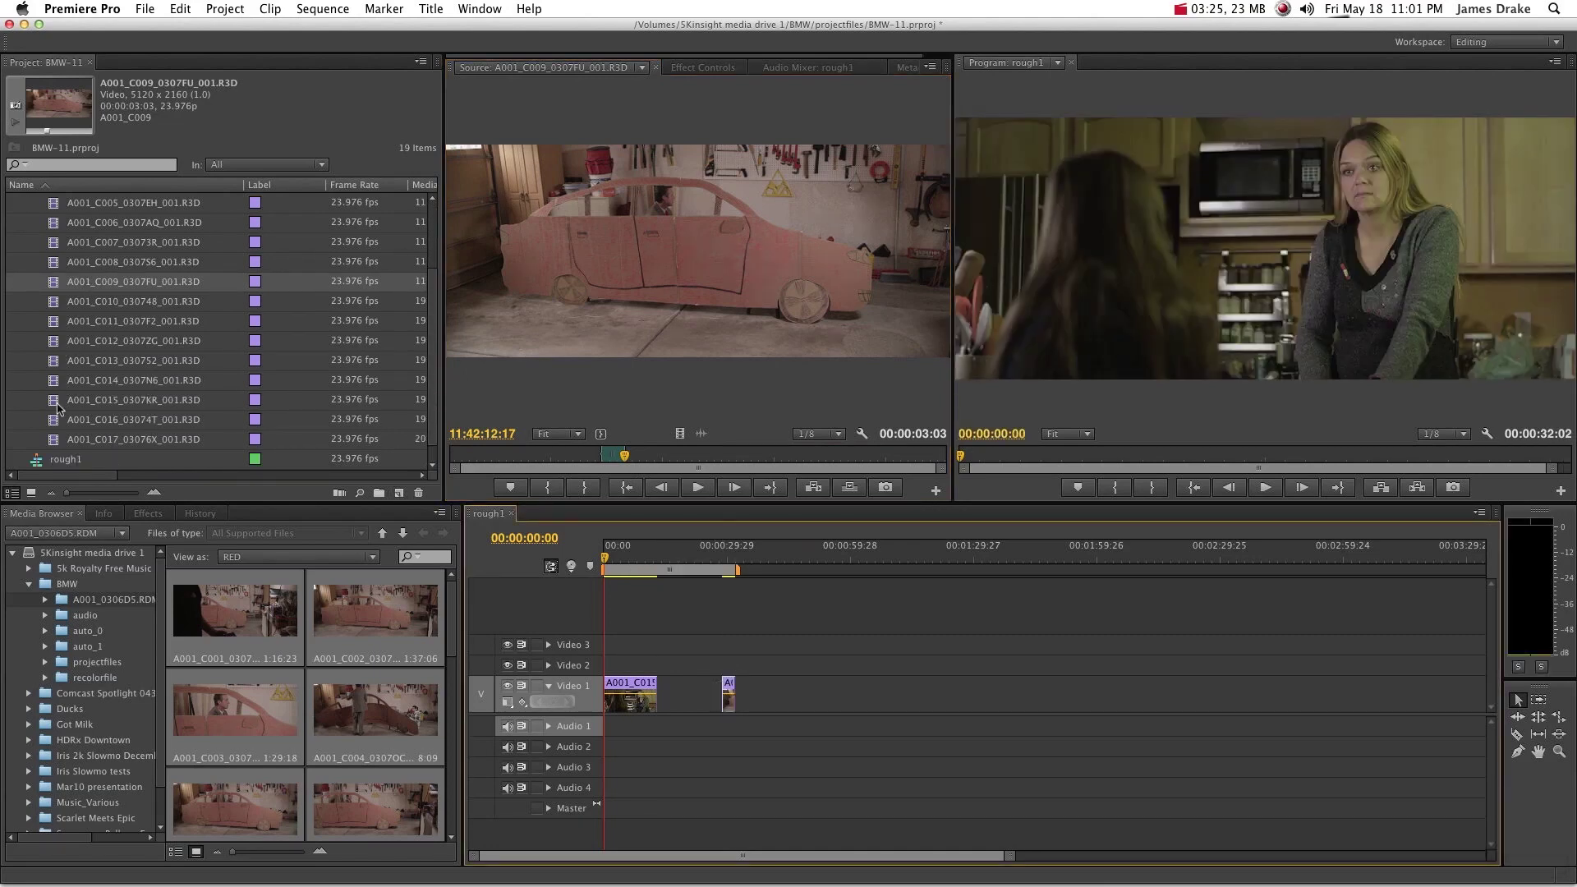
click(56, 384)
drag(56, 383, 460, 374)
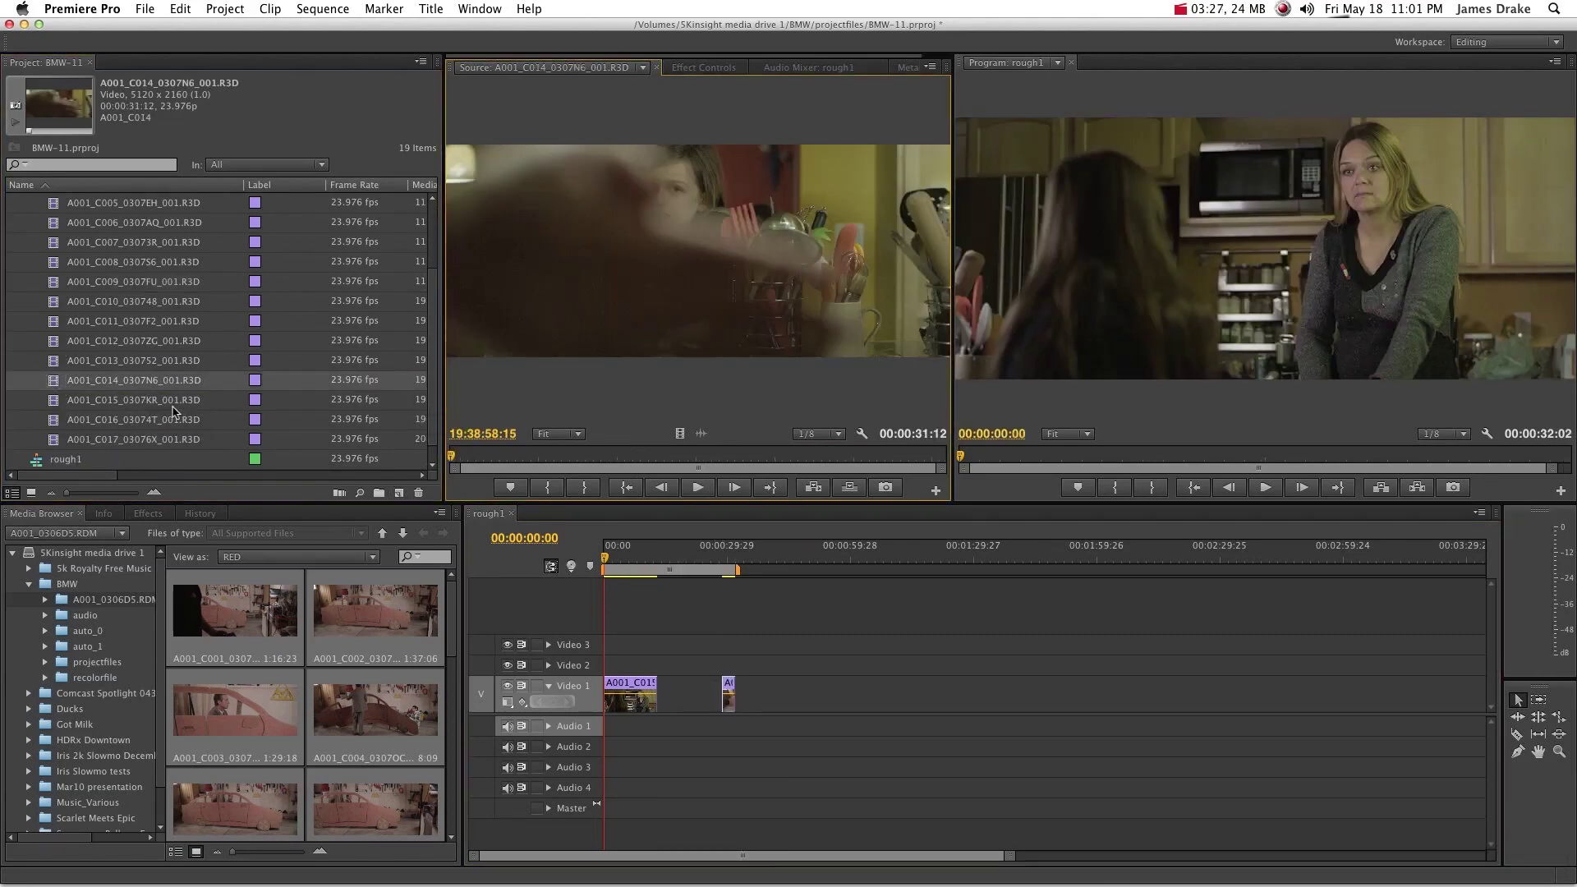
drag(539, 458, 611, 461)
key(i)
key(space)
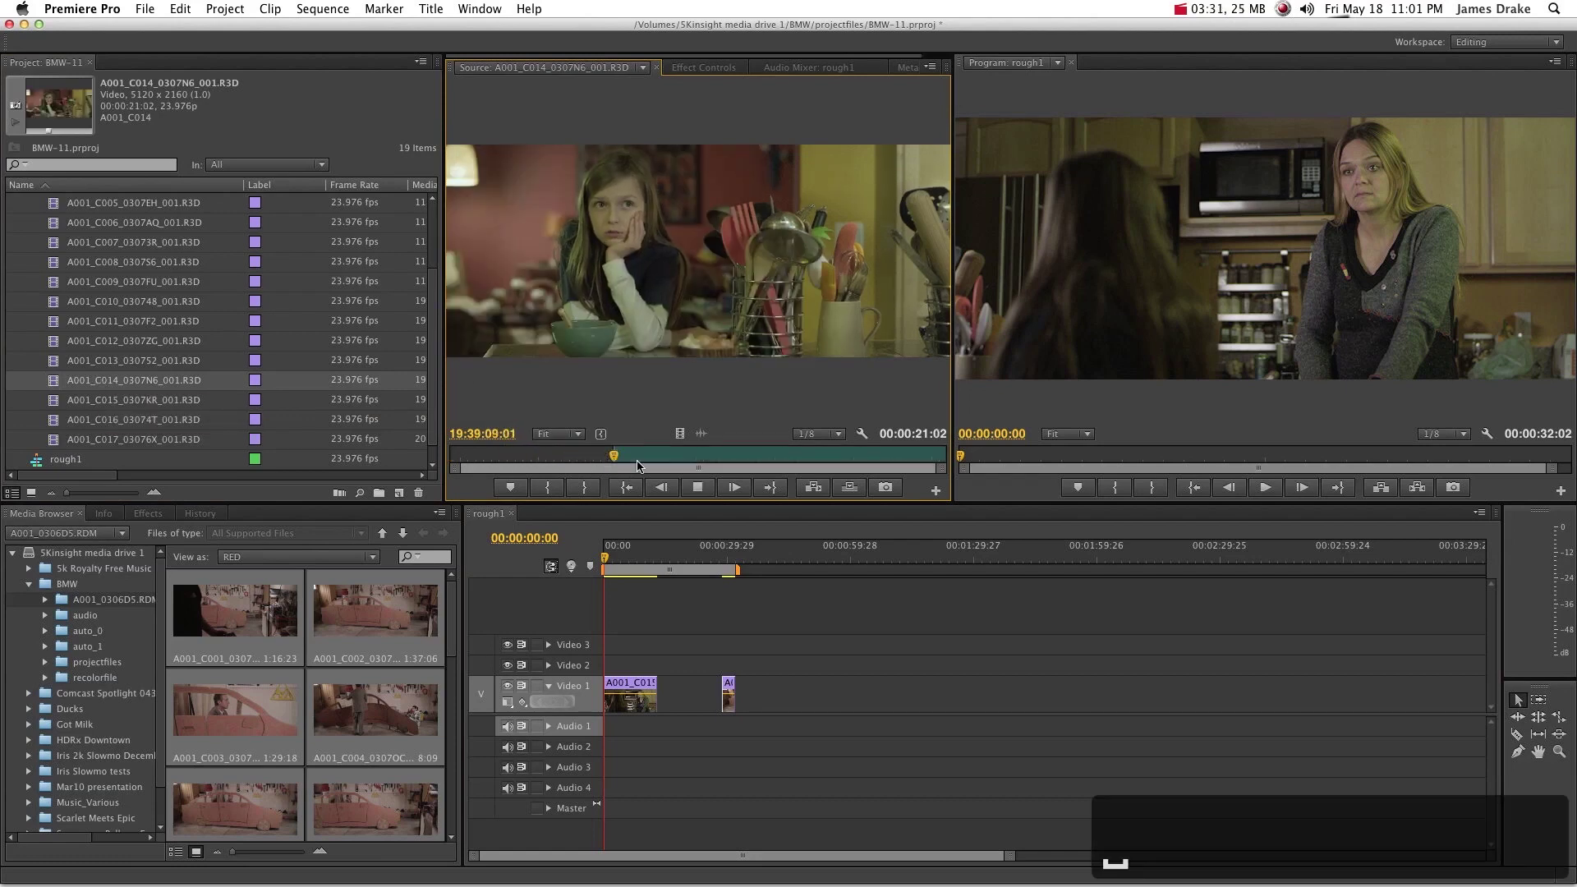
key(o)
key(space)
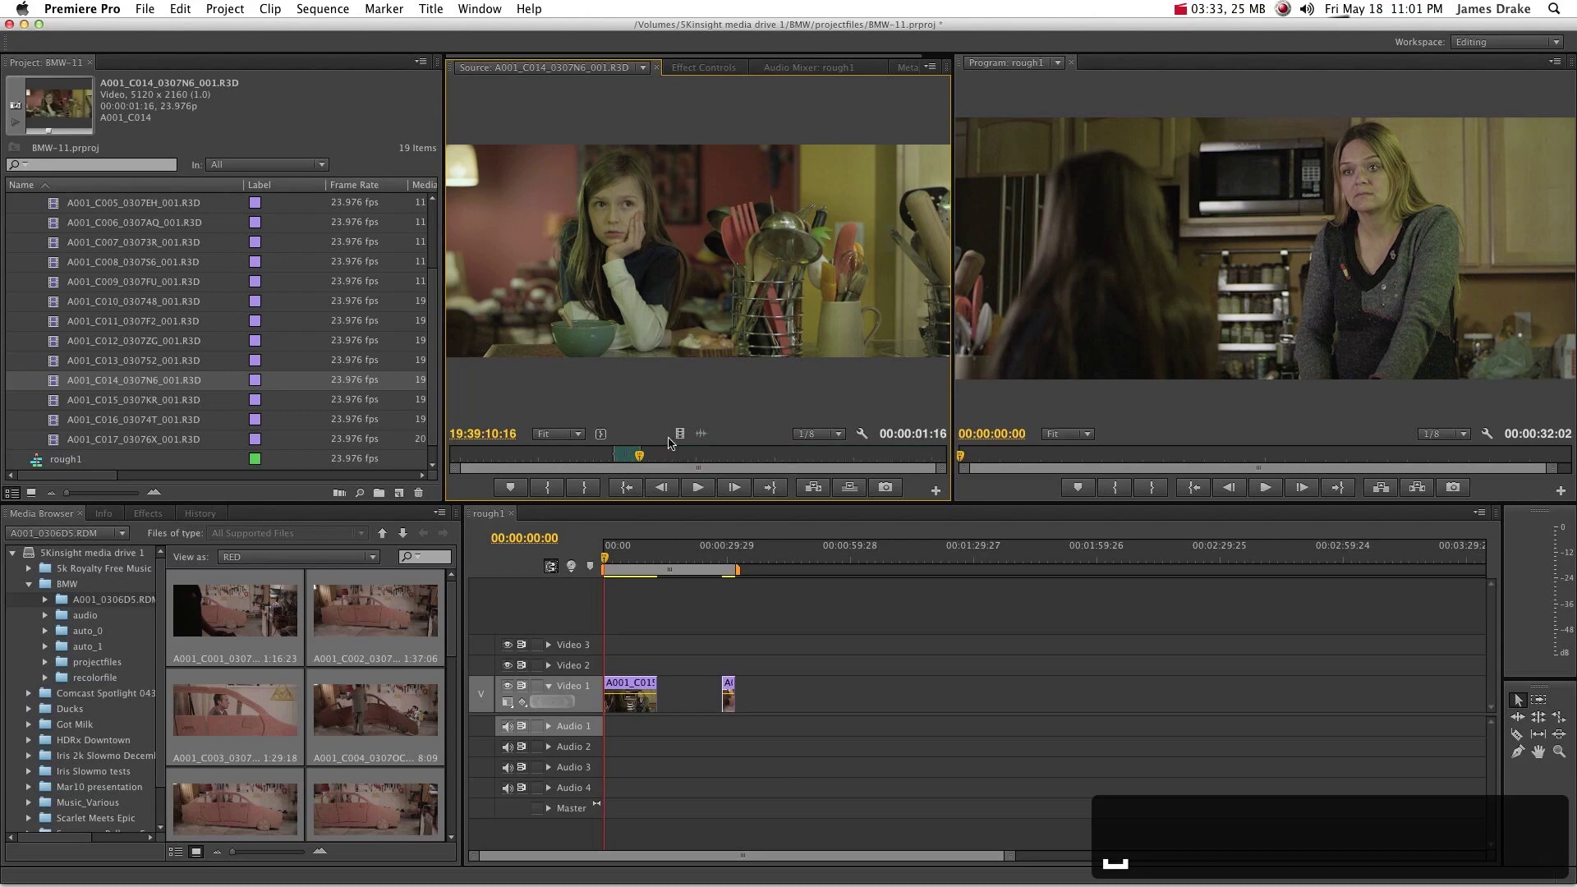
drag(679, 437, 683, 690)
click(658, 563)
click(148, 8)
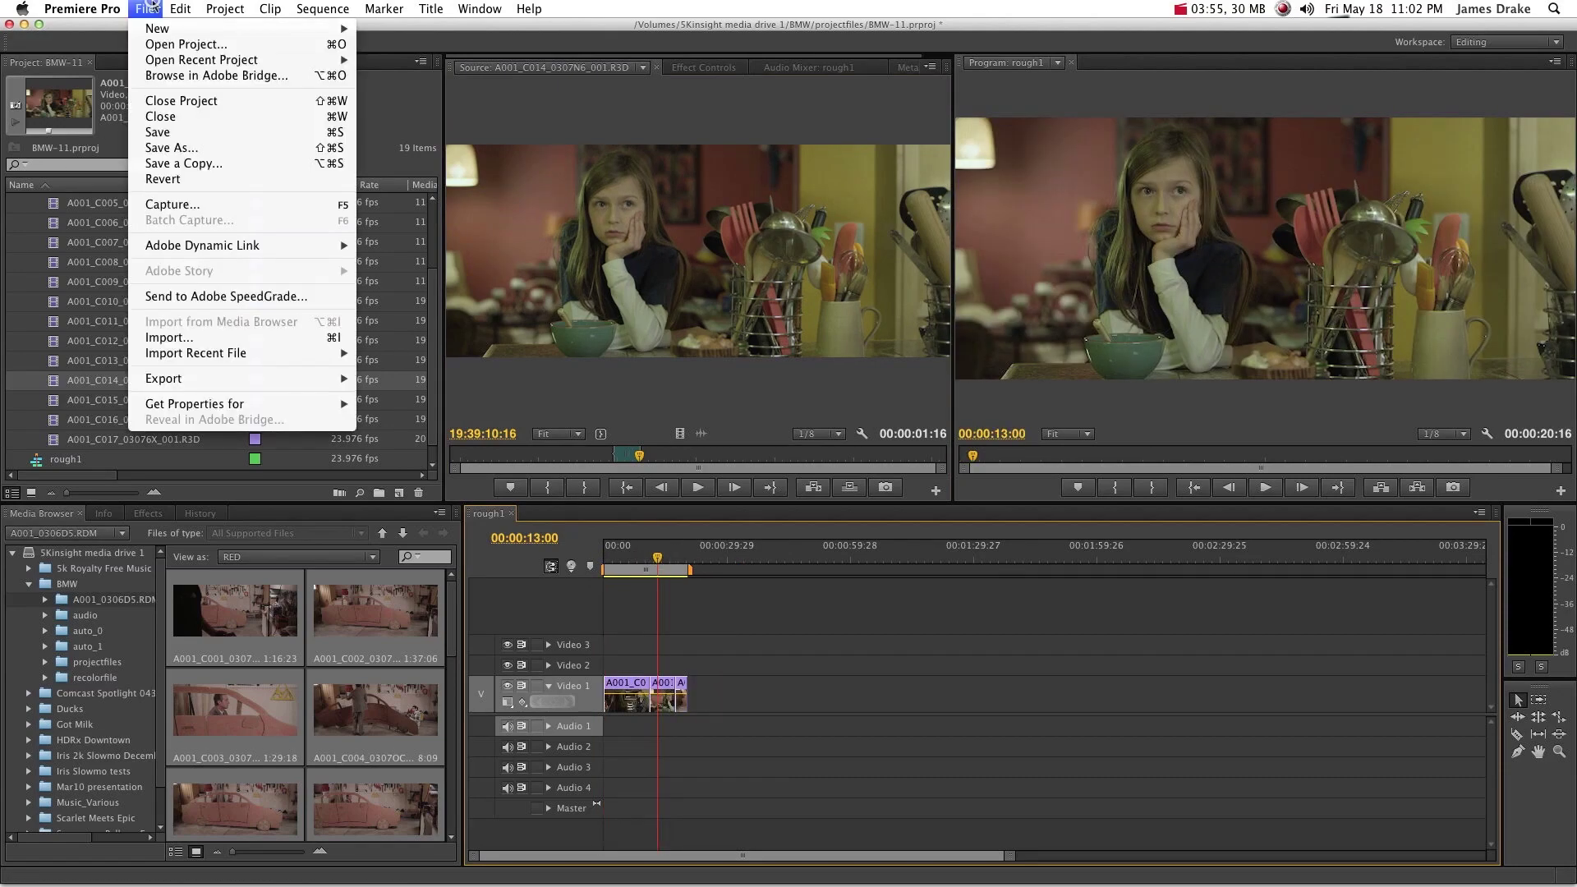
- Send rough1 to SpeedGrade, saving it as rough1 in projectfiles, and close the finished notice
click(270, 300)
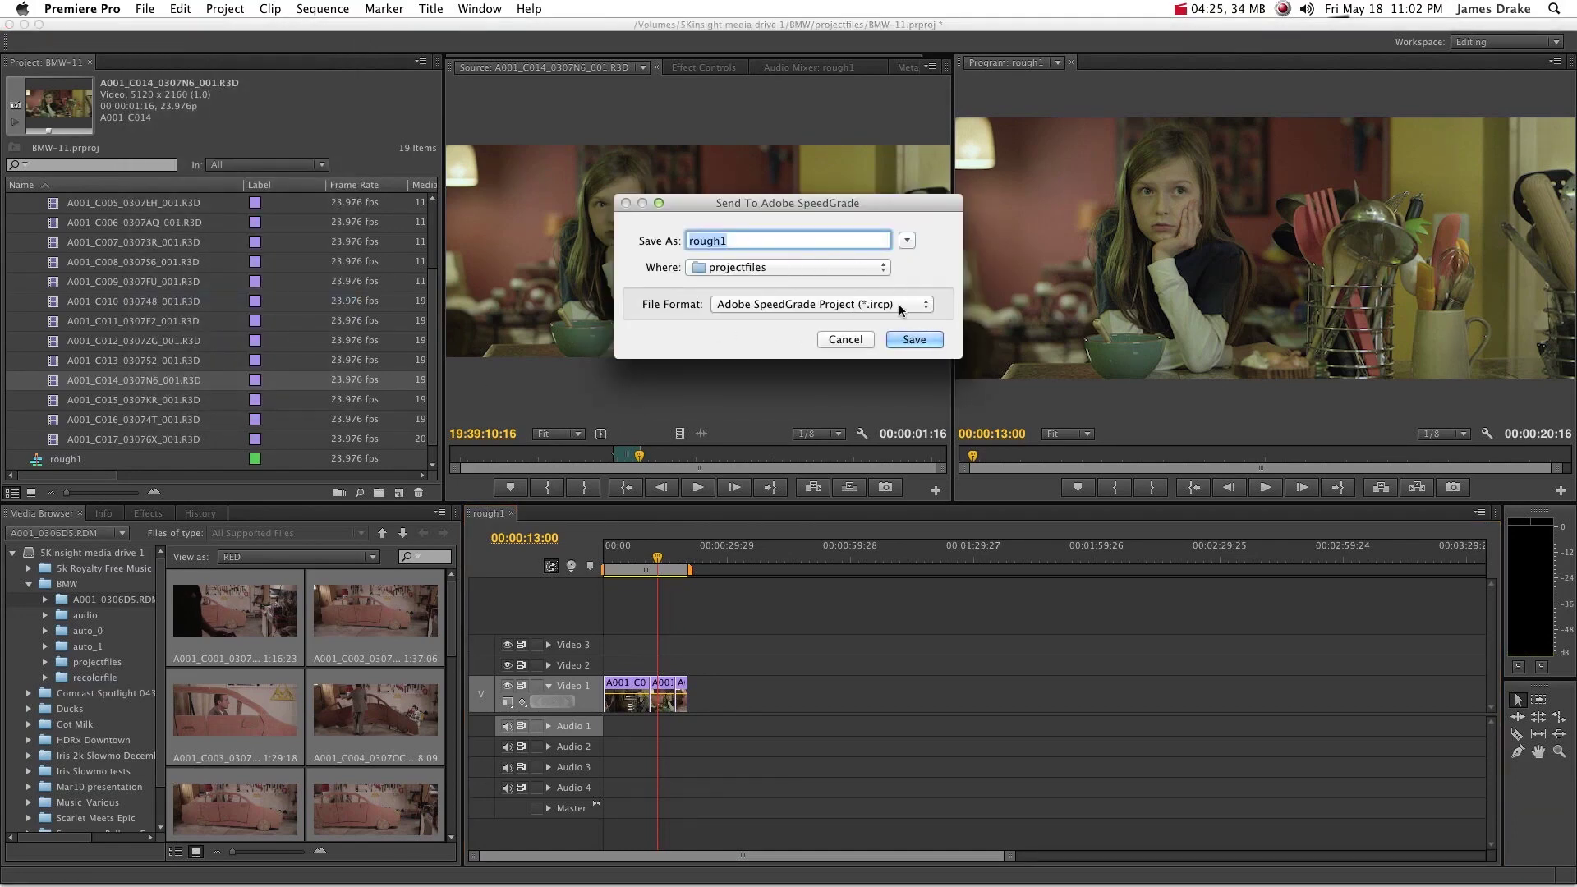
click(920, 340)
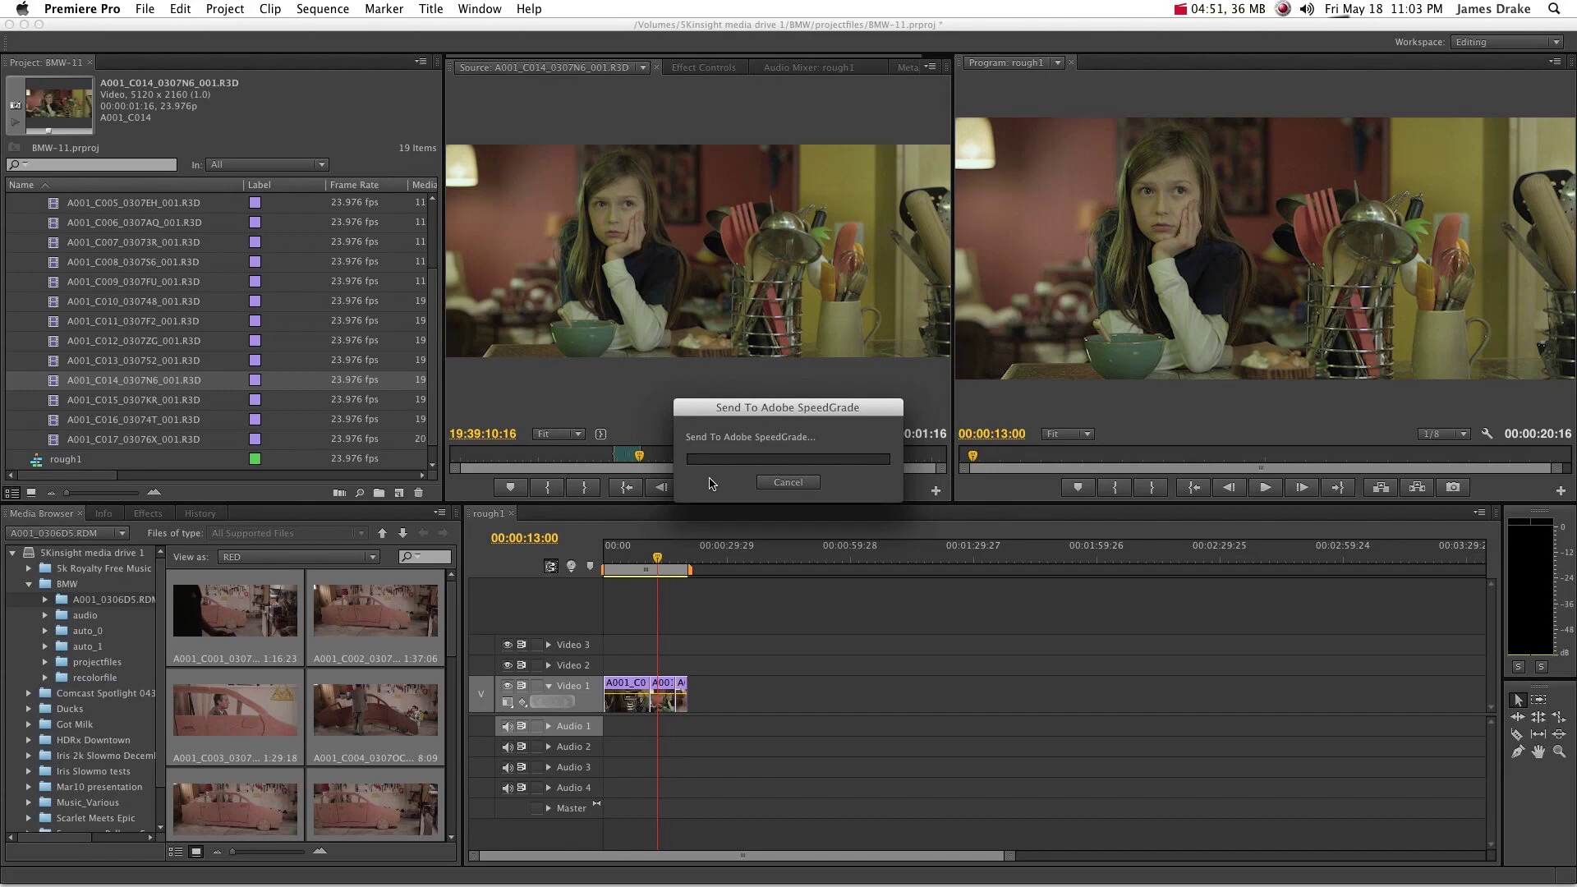
click(787, 483)
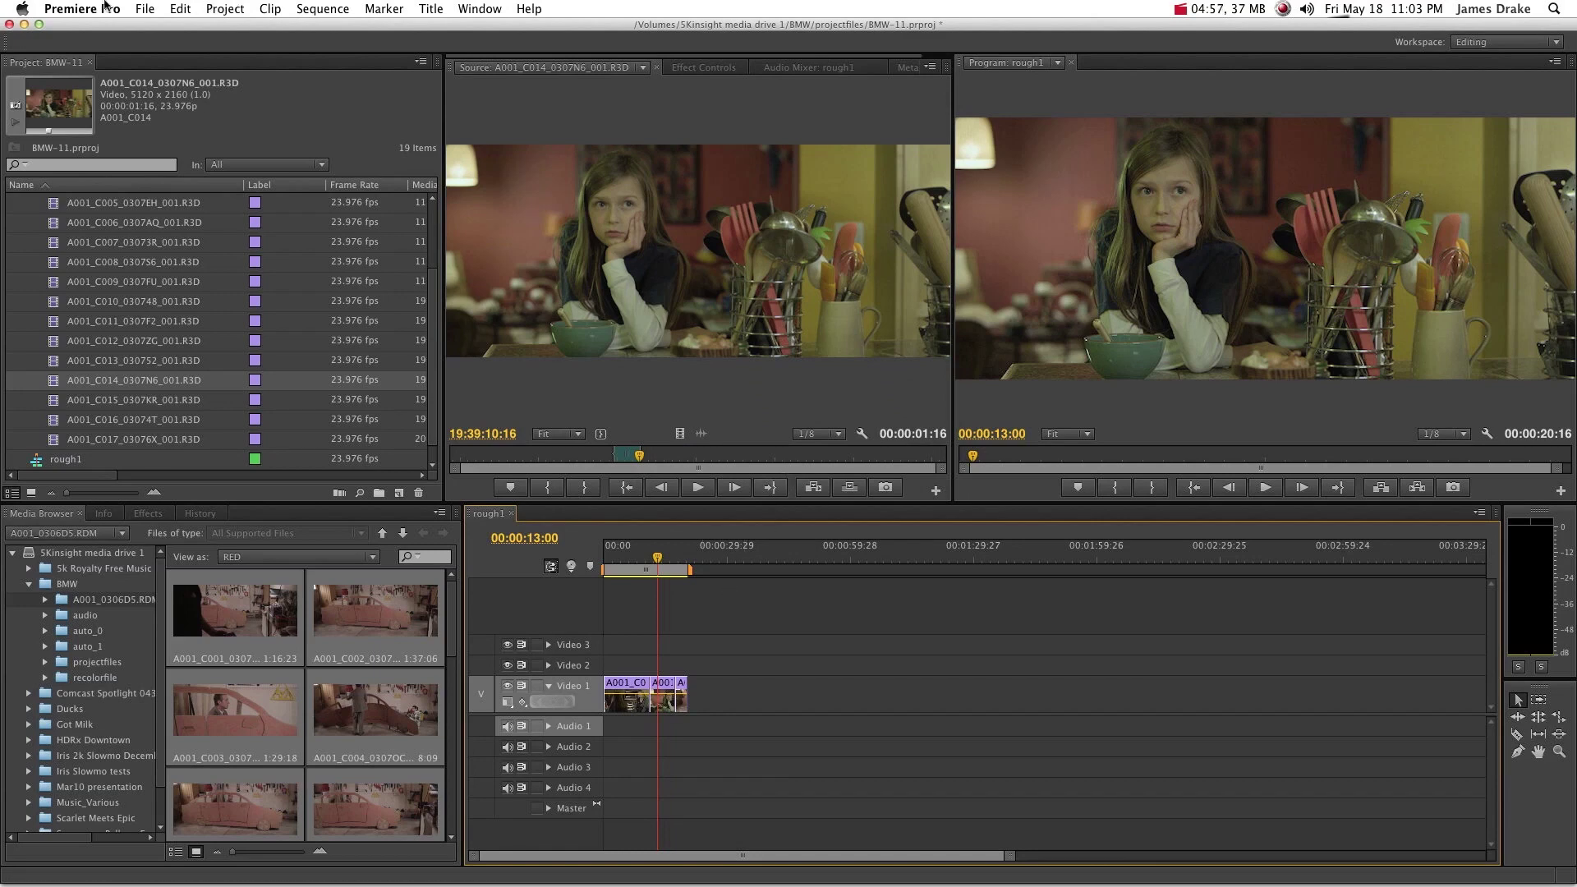
- Export the sequence as a CMX3600 EDL named BMW-11 in projectfiles
click(145, 8)
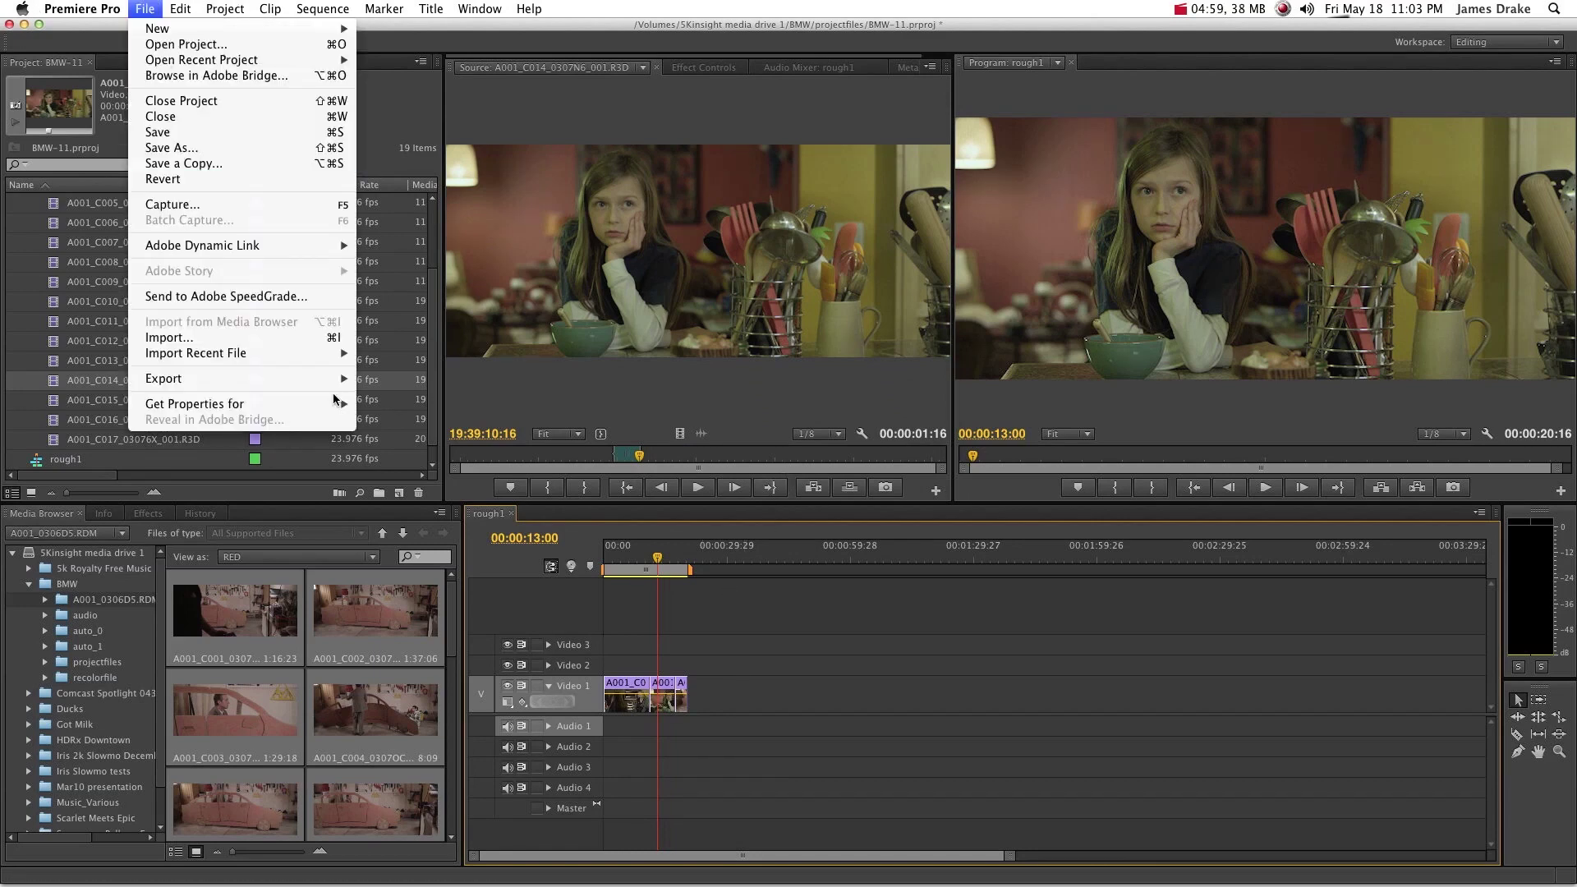
mouse_move(320, 382)
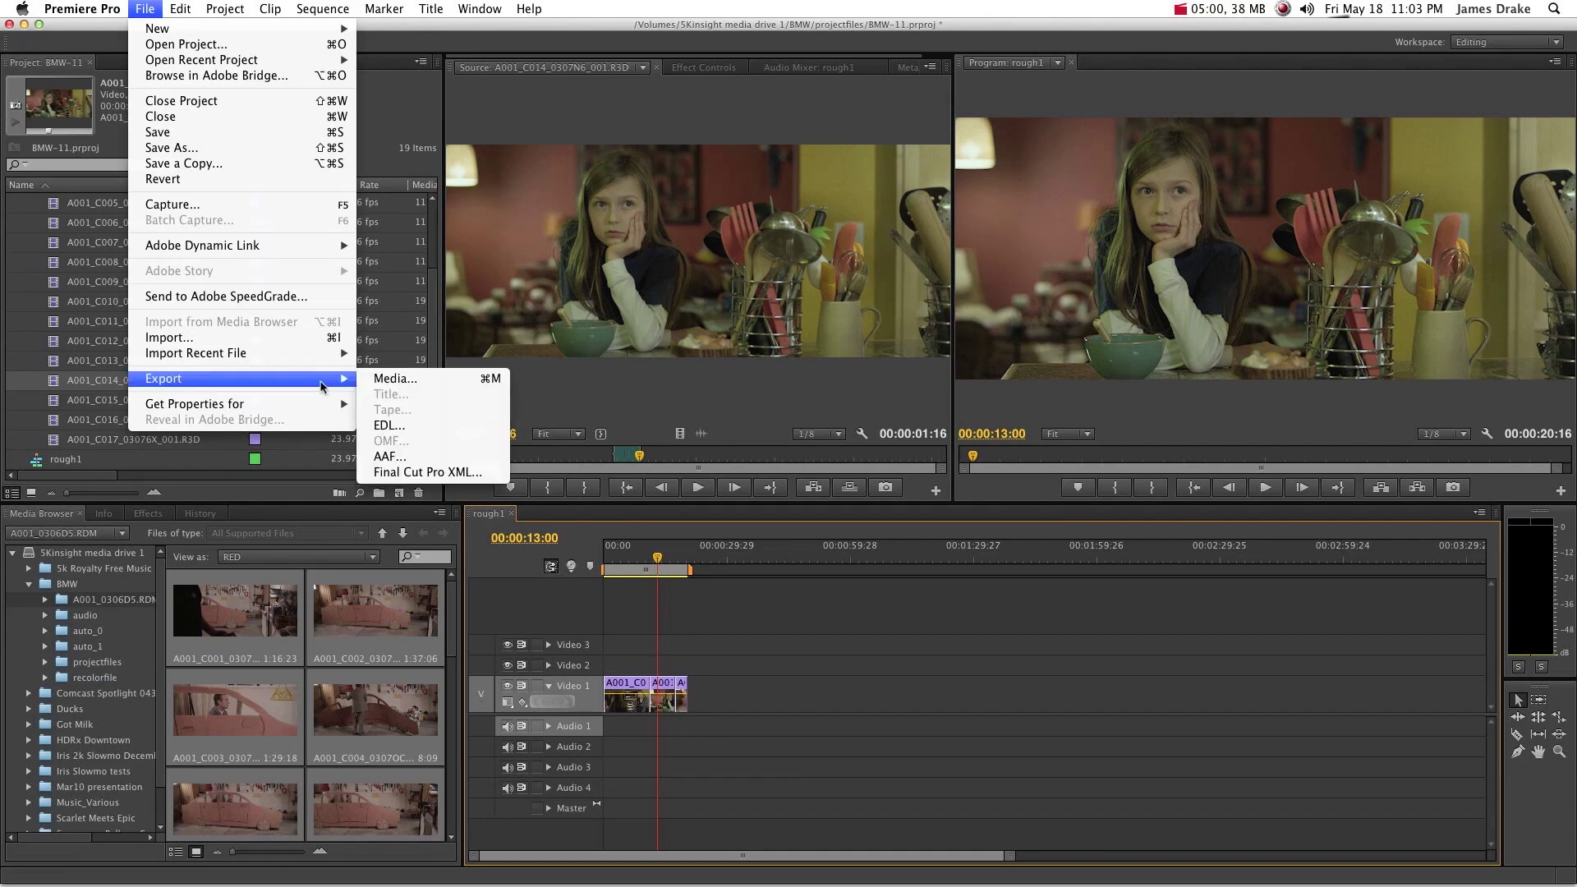
click(433, 425)
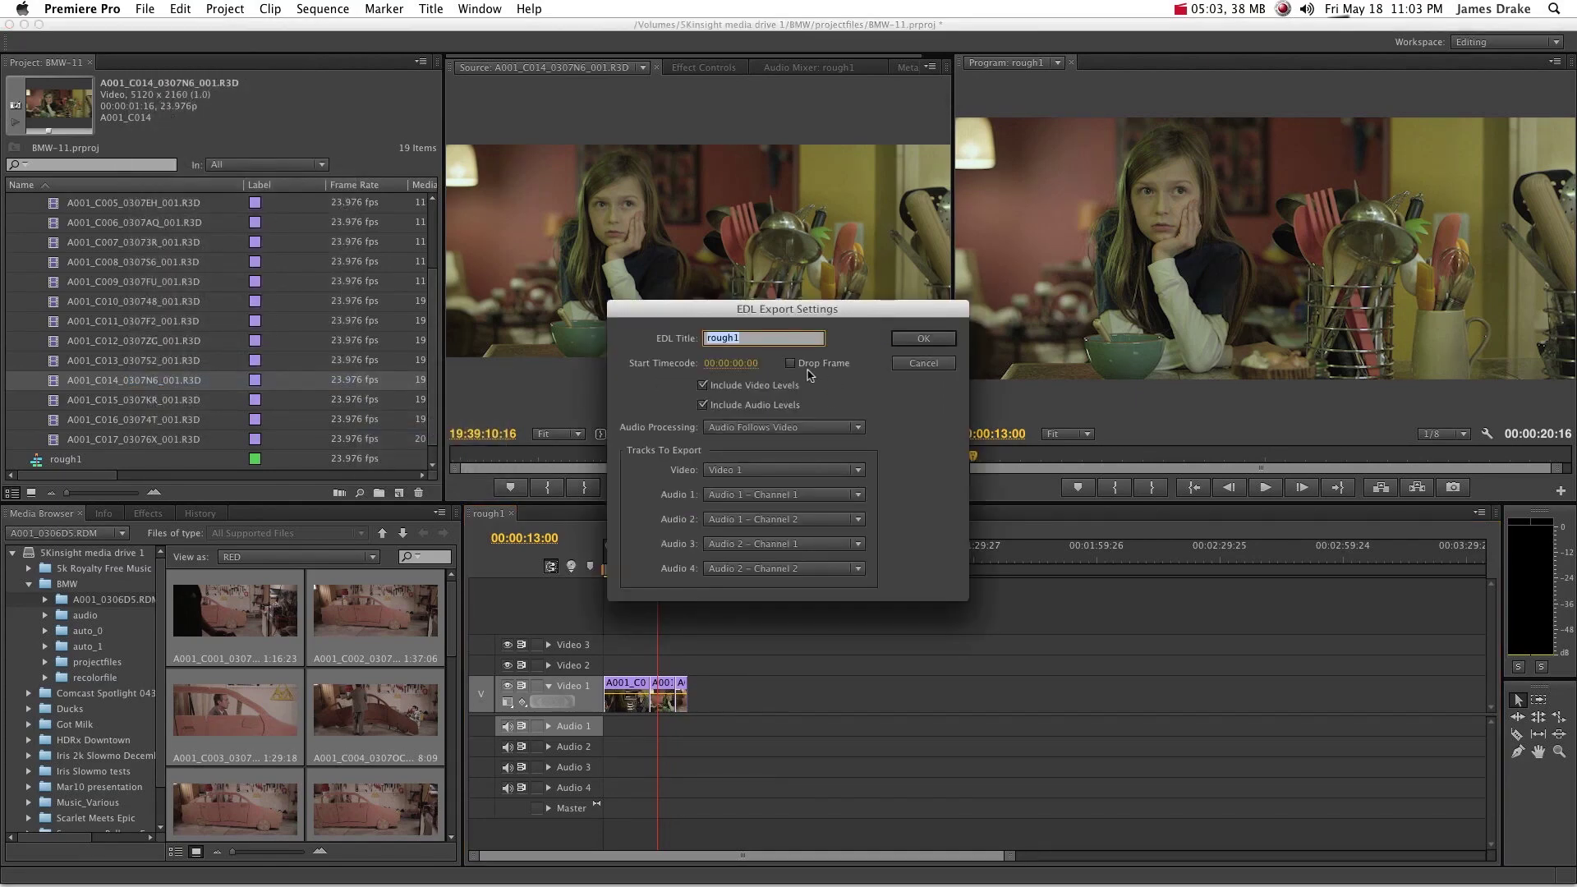
click(924, 338)
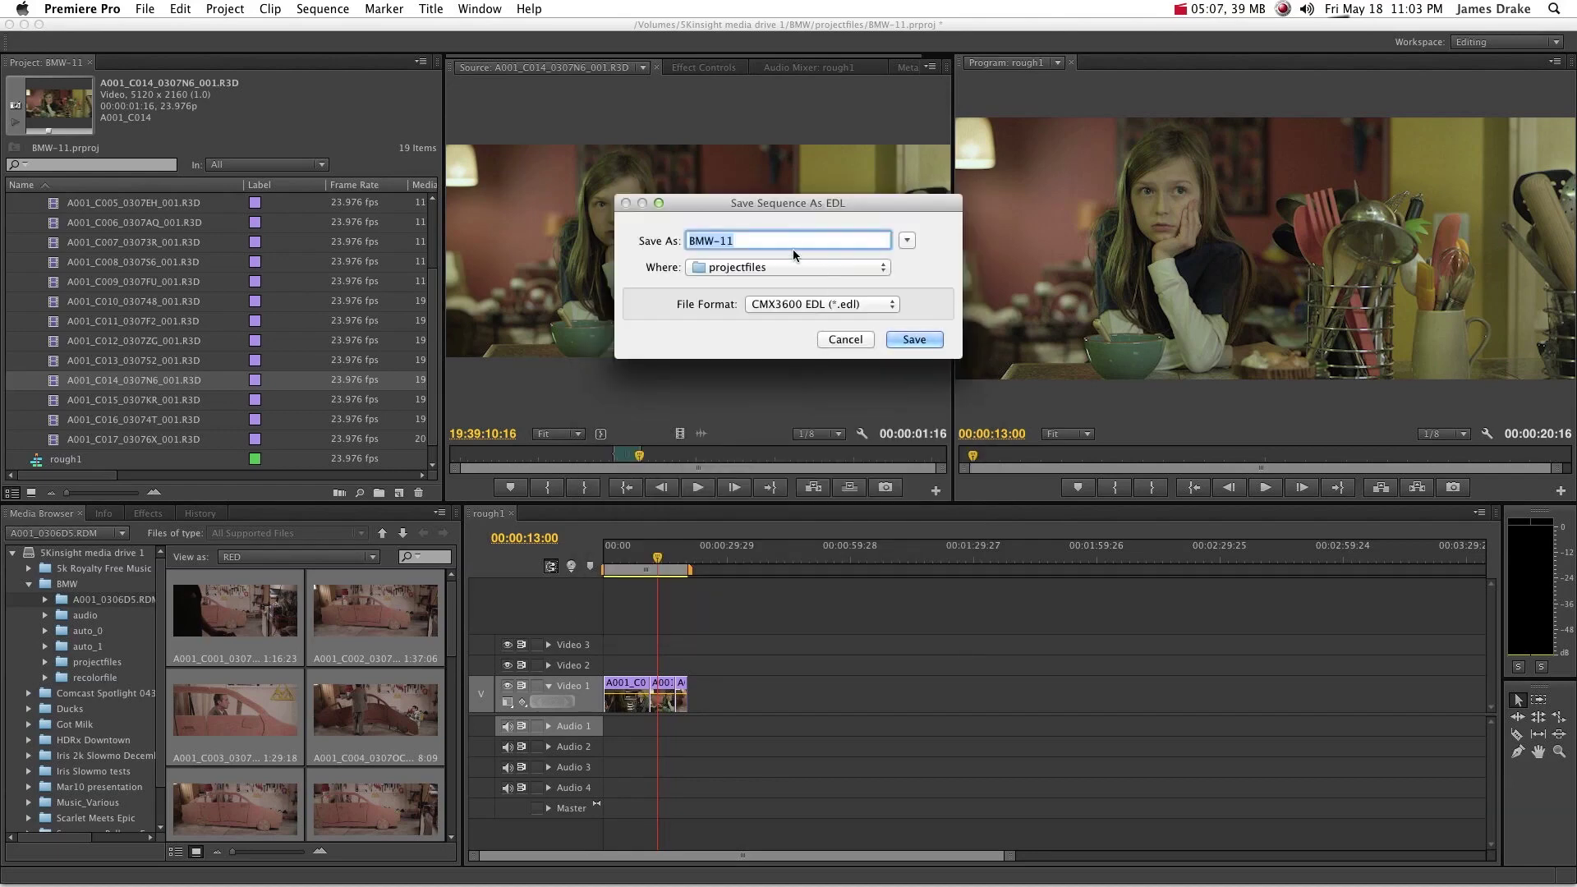
click(923, 340)
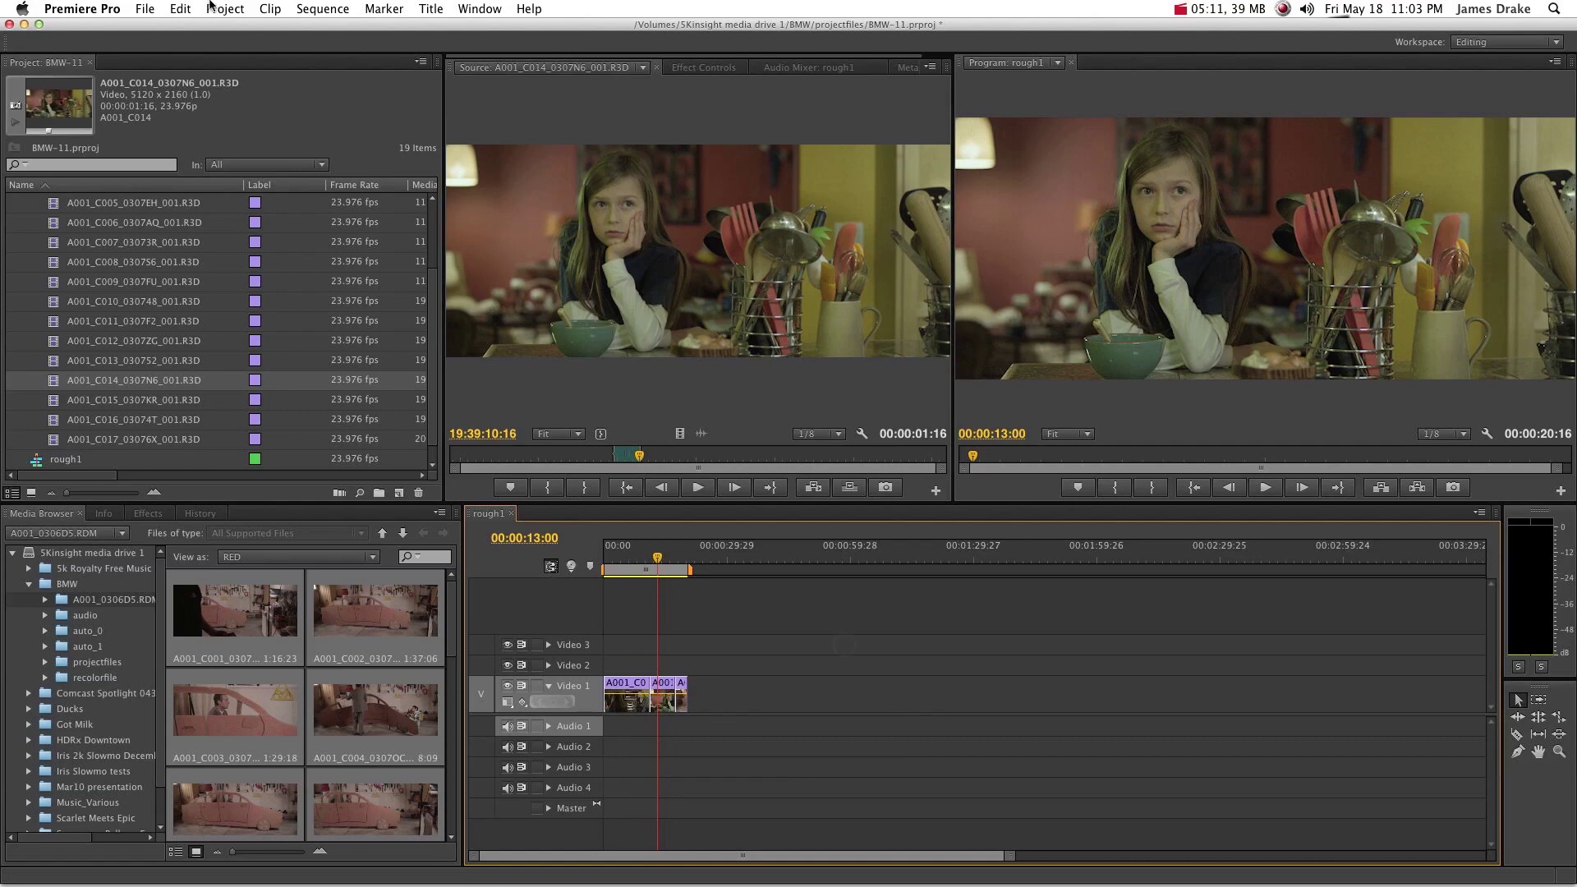
- Quit Premiere Pro, saving changes to the BMW-11 project
click(146, 9)
click(142, 187)
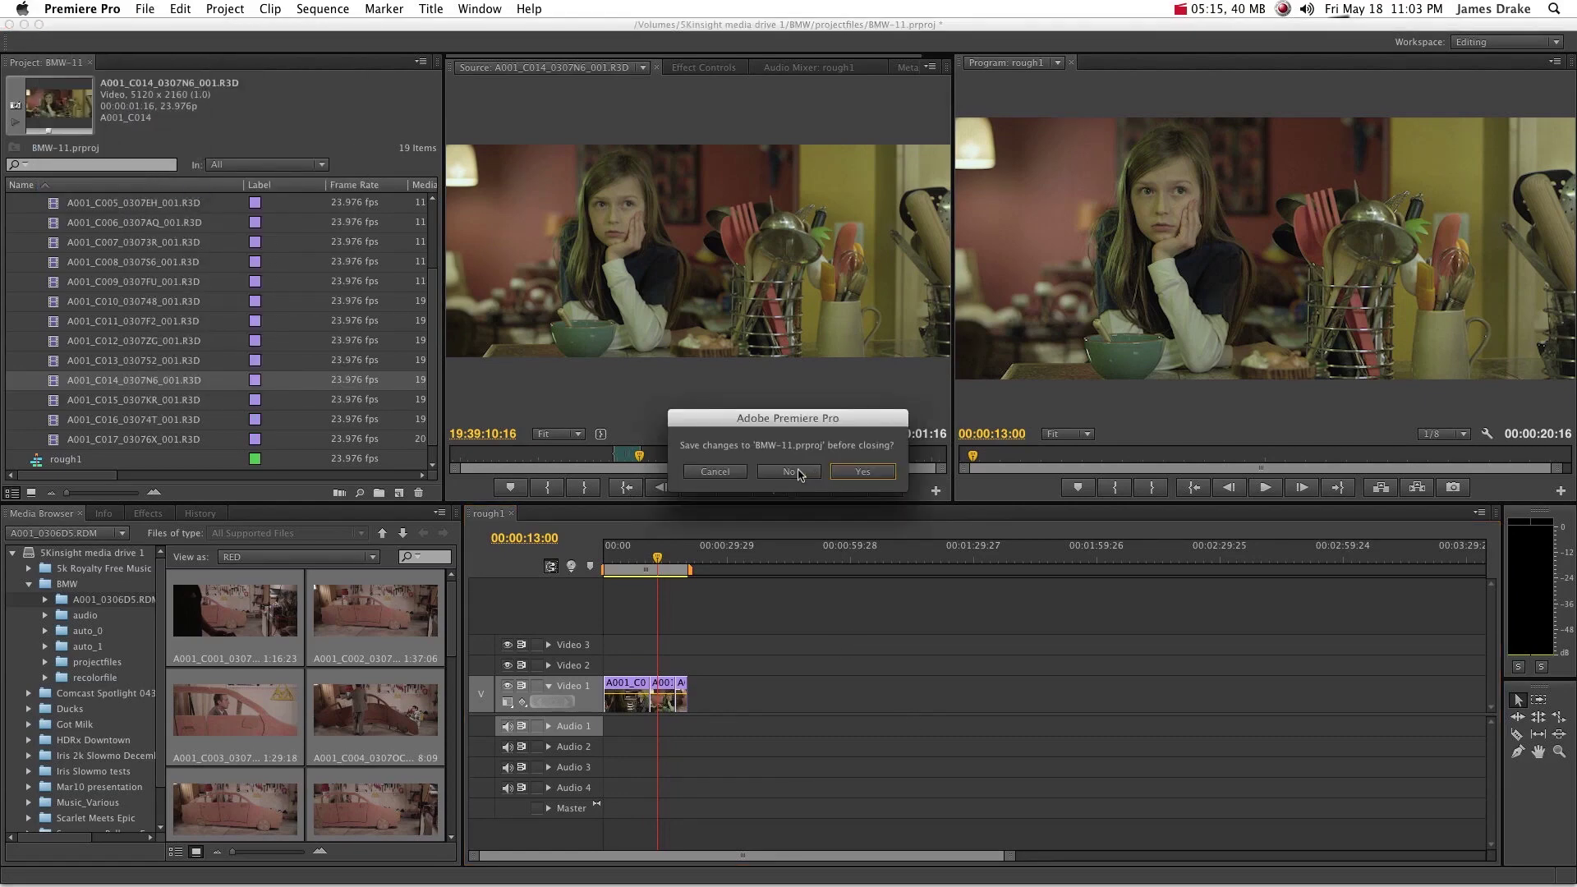
click(852, 474)
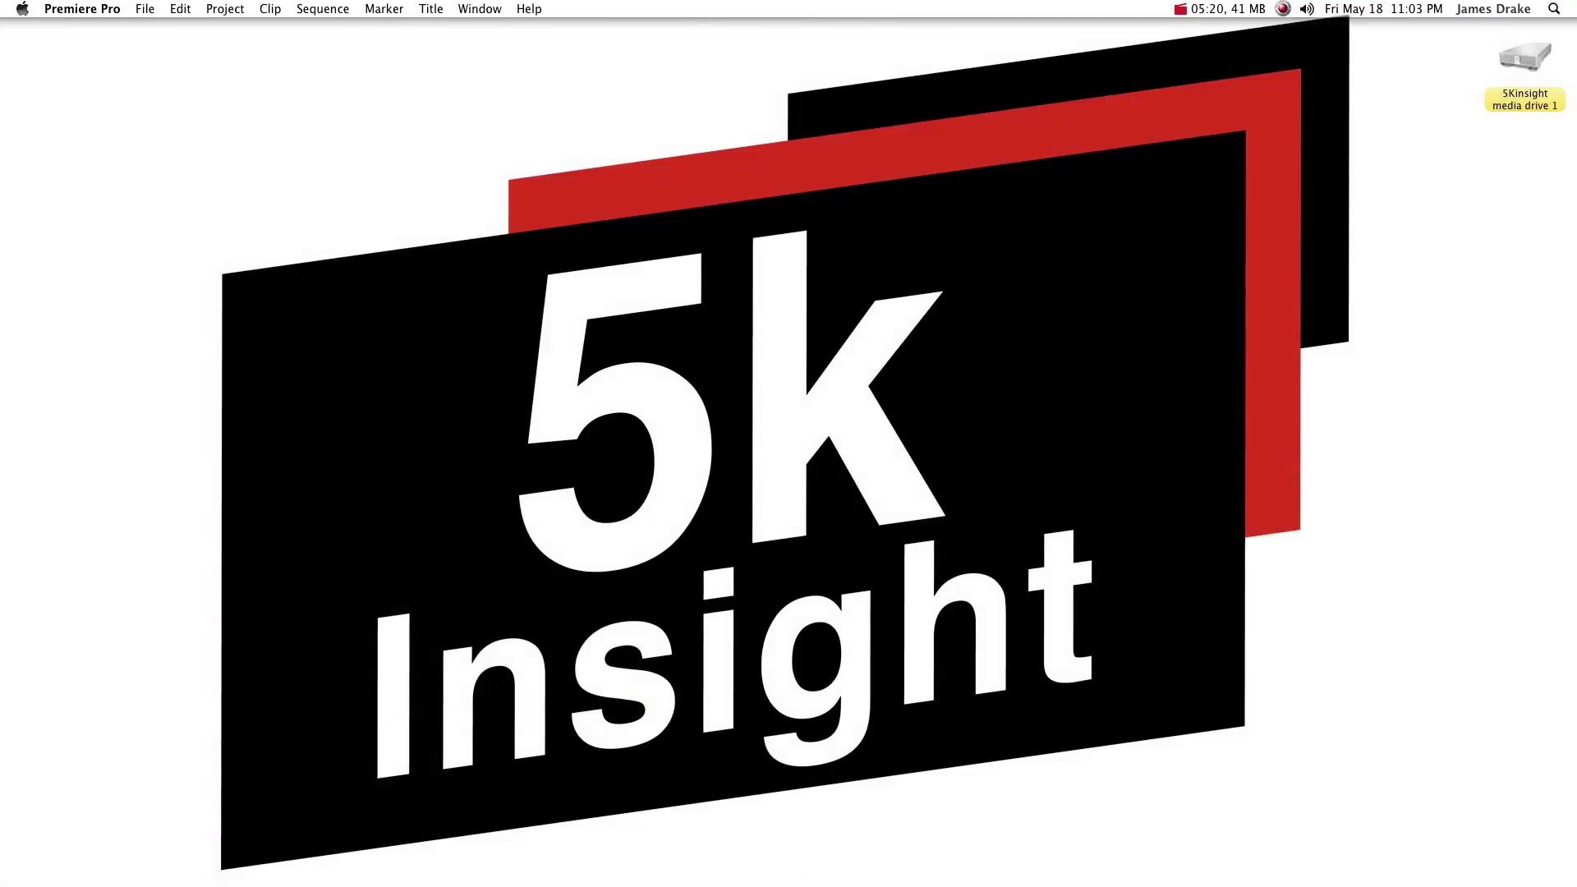
mouse_move(670, 877)
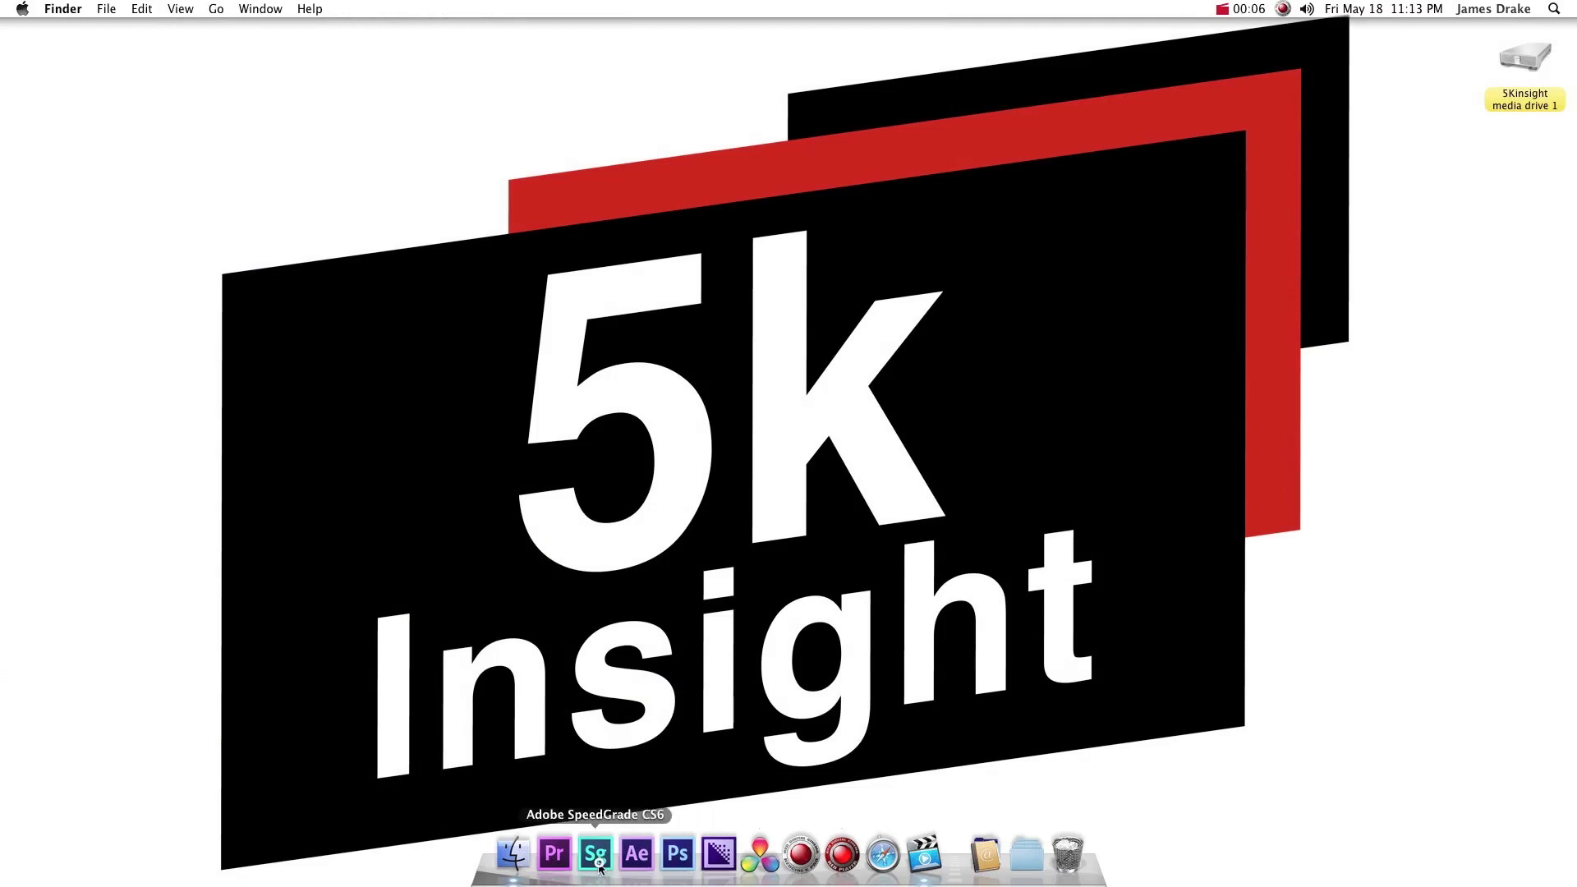
- Launch SpeedGrade CS6 from the Dock
click(597, 858)
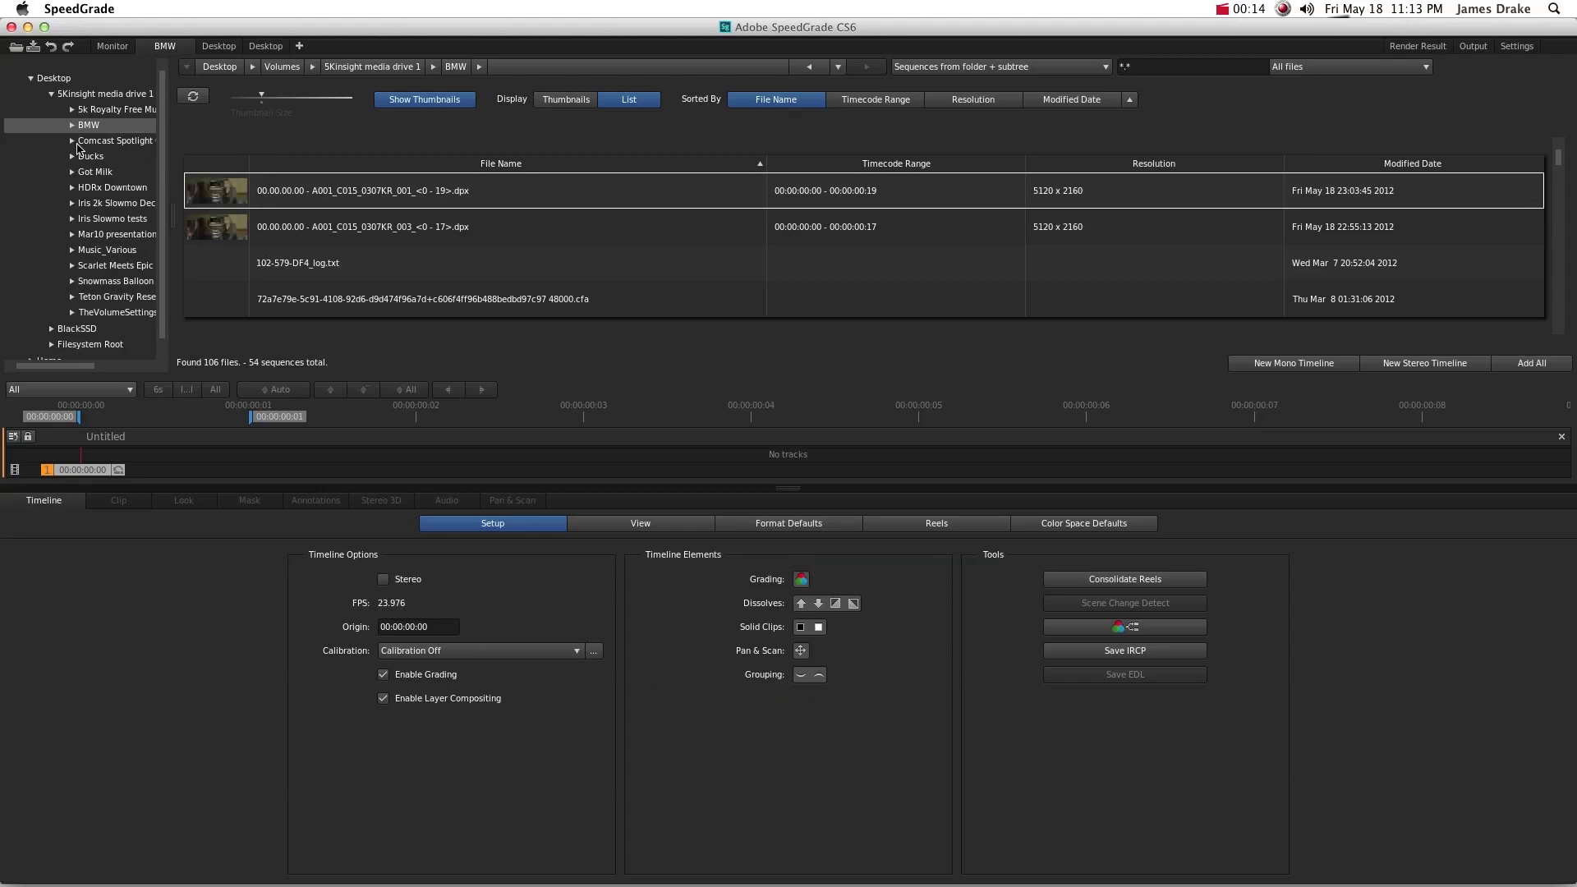
- Expand BMW > projectfiles in the Desktop tree and show the Speedgrade folder
click(74, 129)
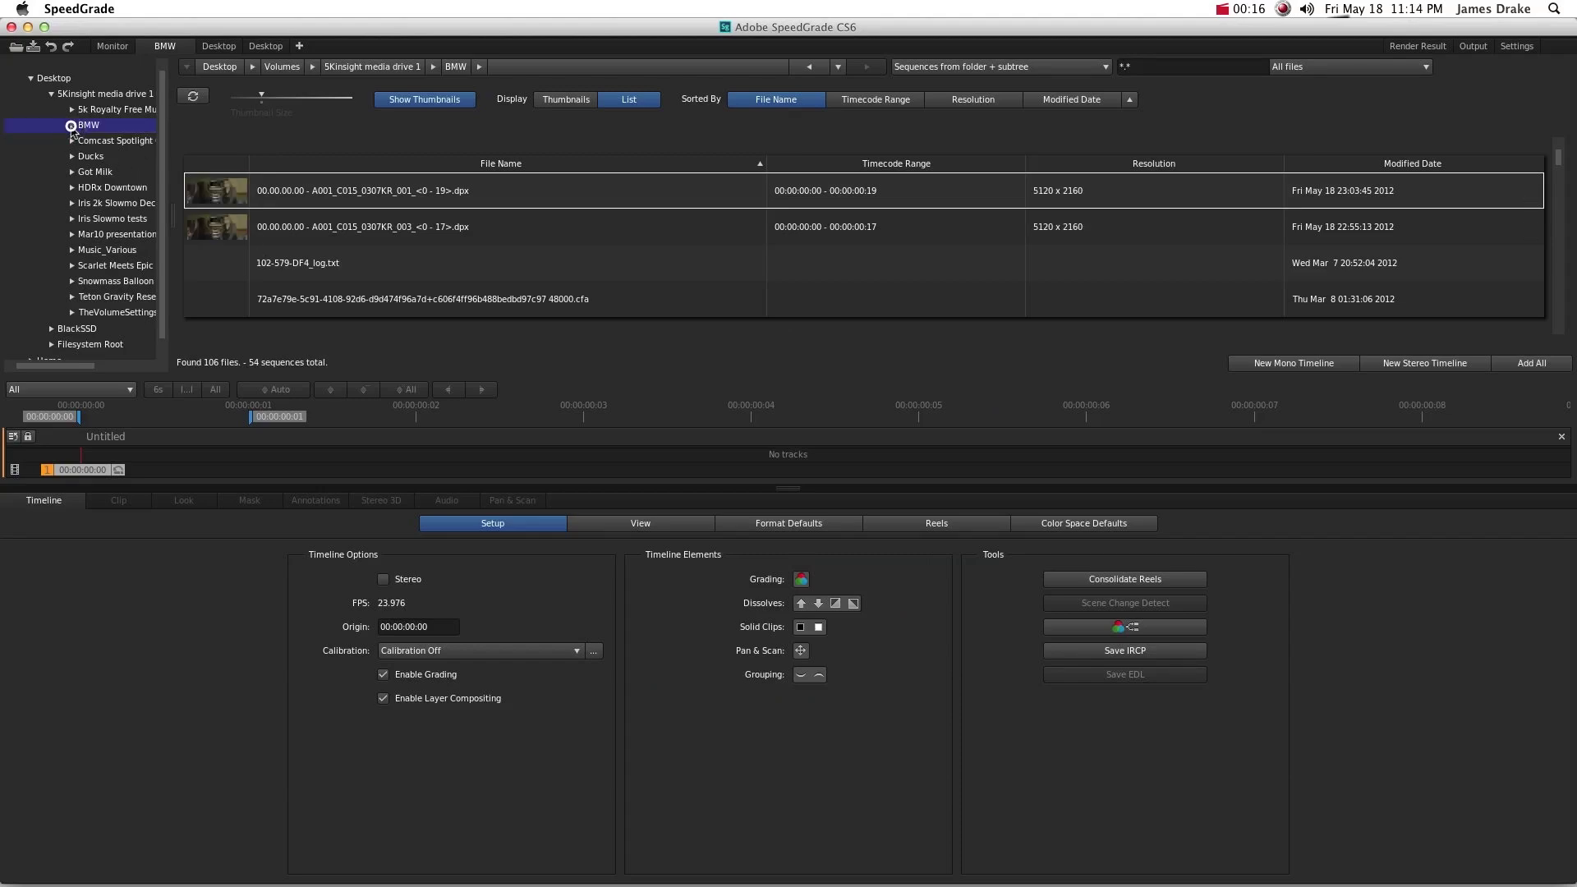
click(71, 125)
click(92, 203)
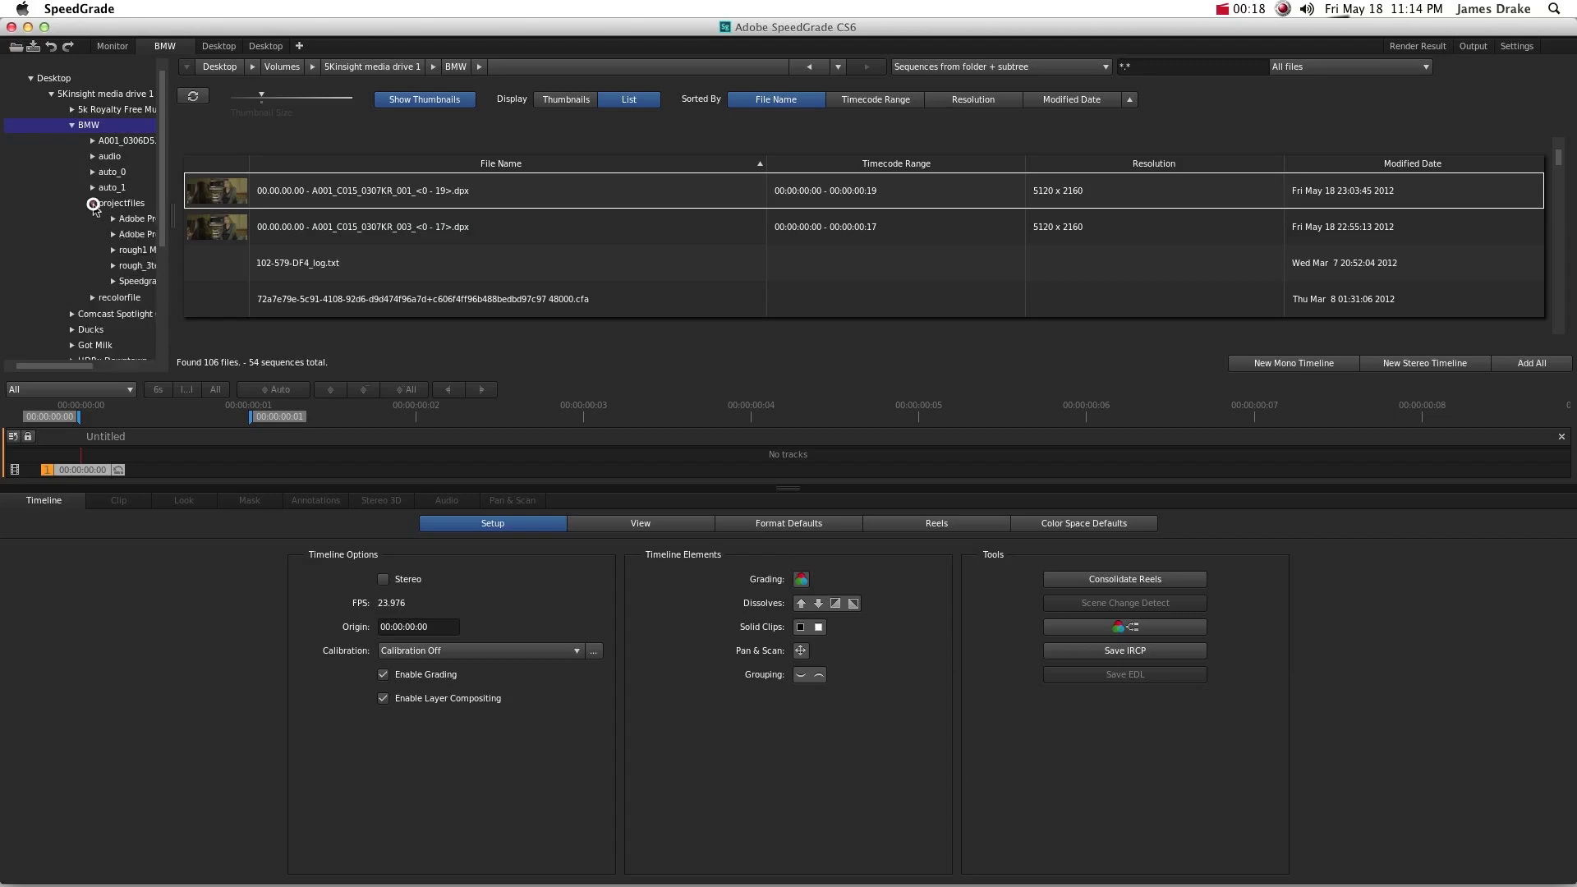
scroll(156, 209, down, 2)
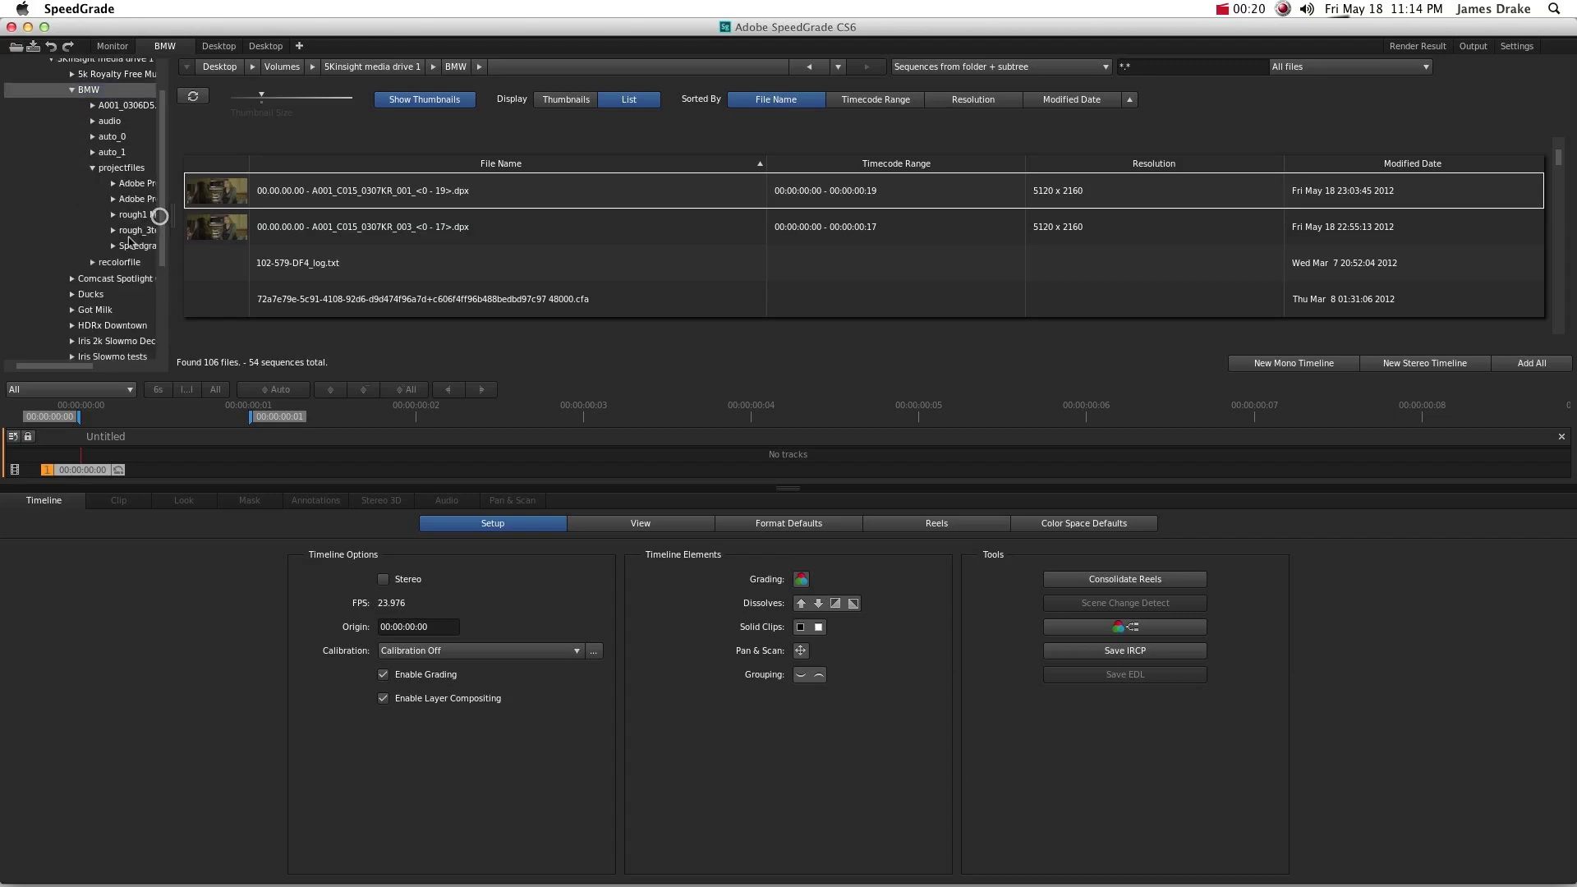
click(136, 248)
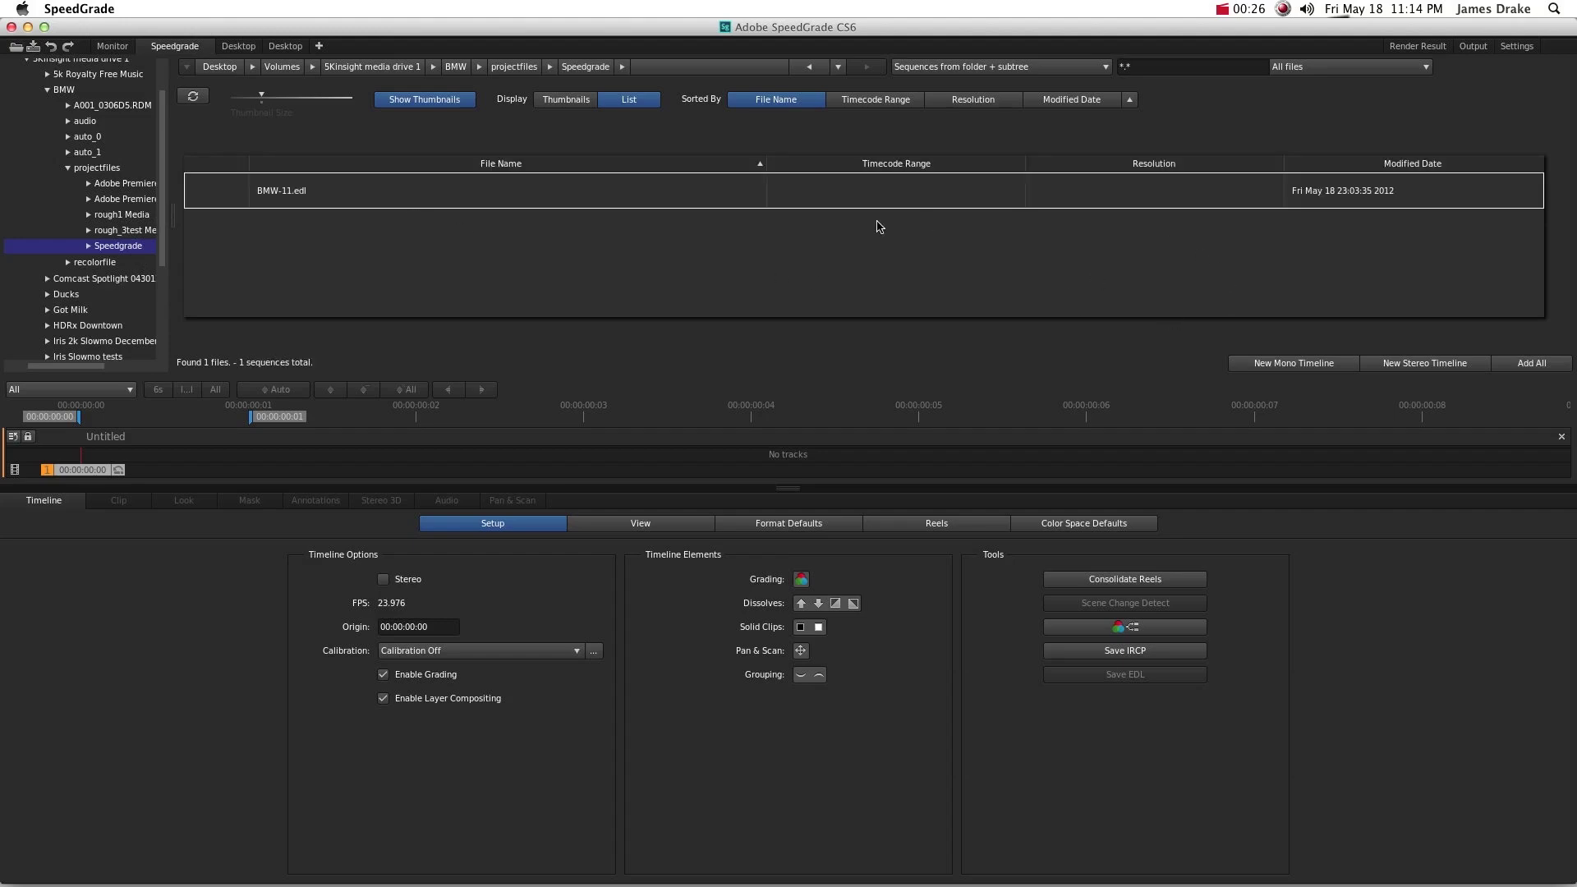
- Sort files by modified date, newest first, and load BMW-11.edl as a timeline
click(1415, 165)
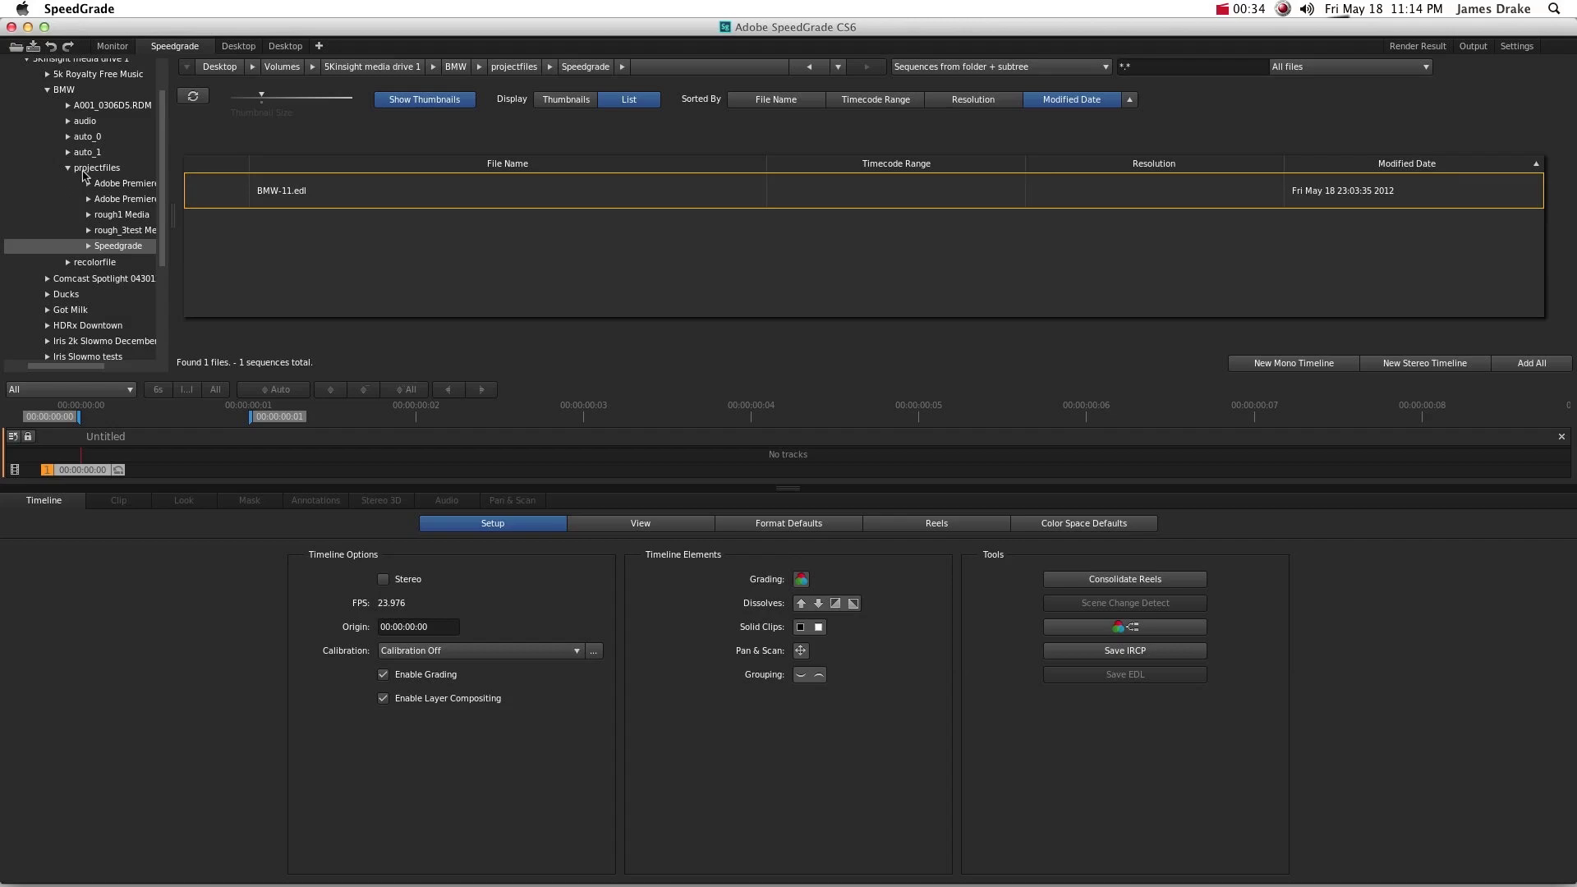
click(92, 168)
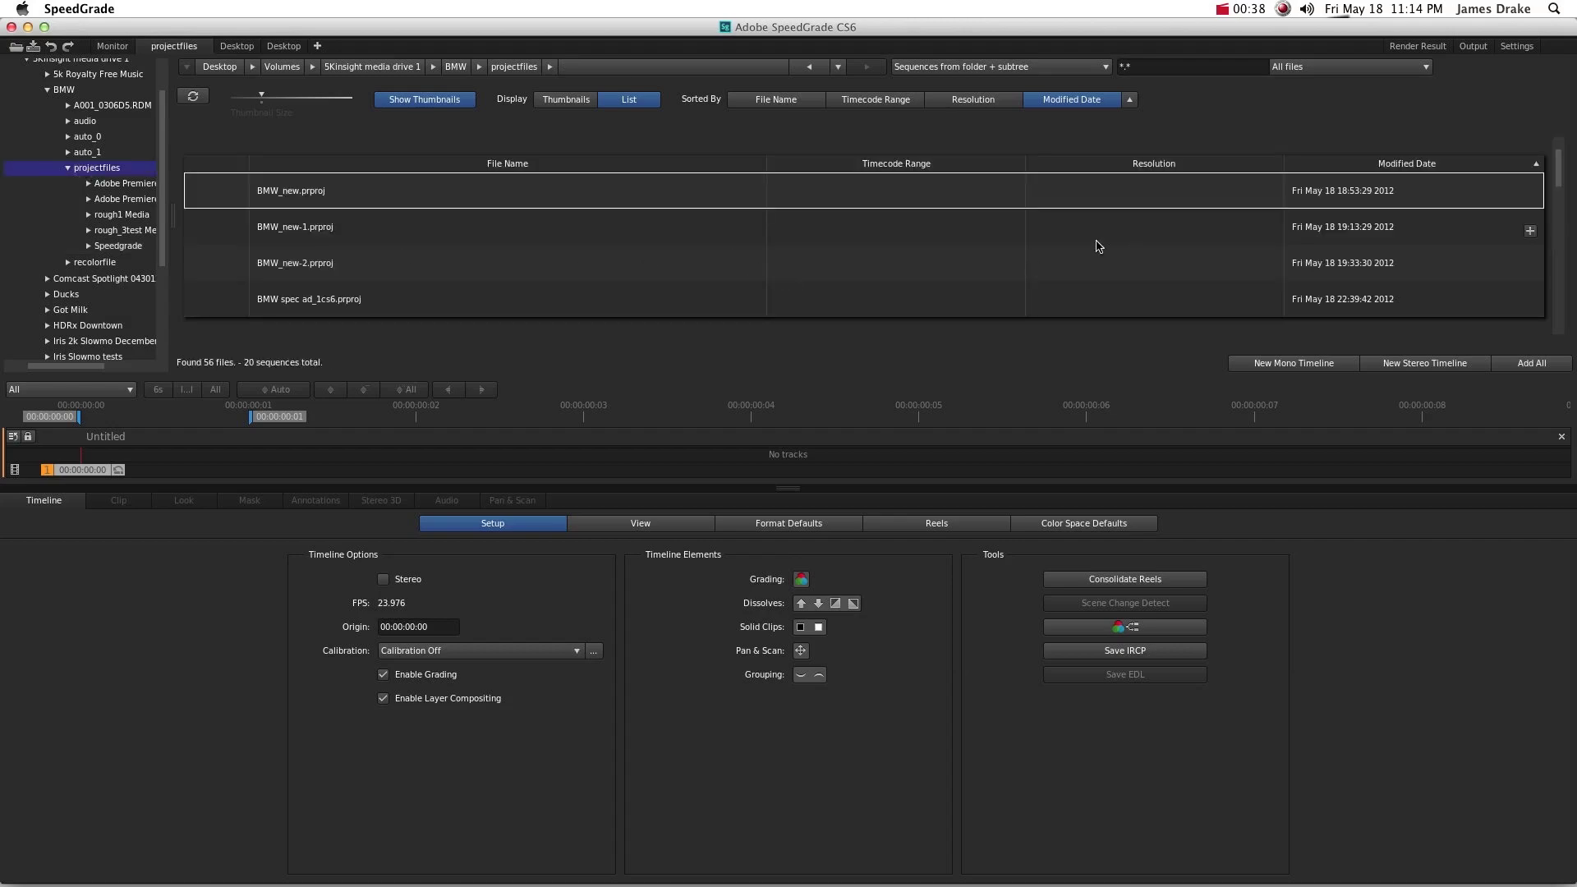
click(1406, 165)
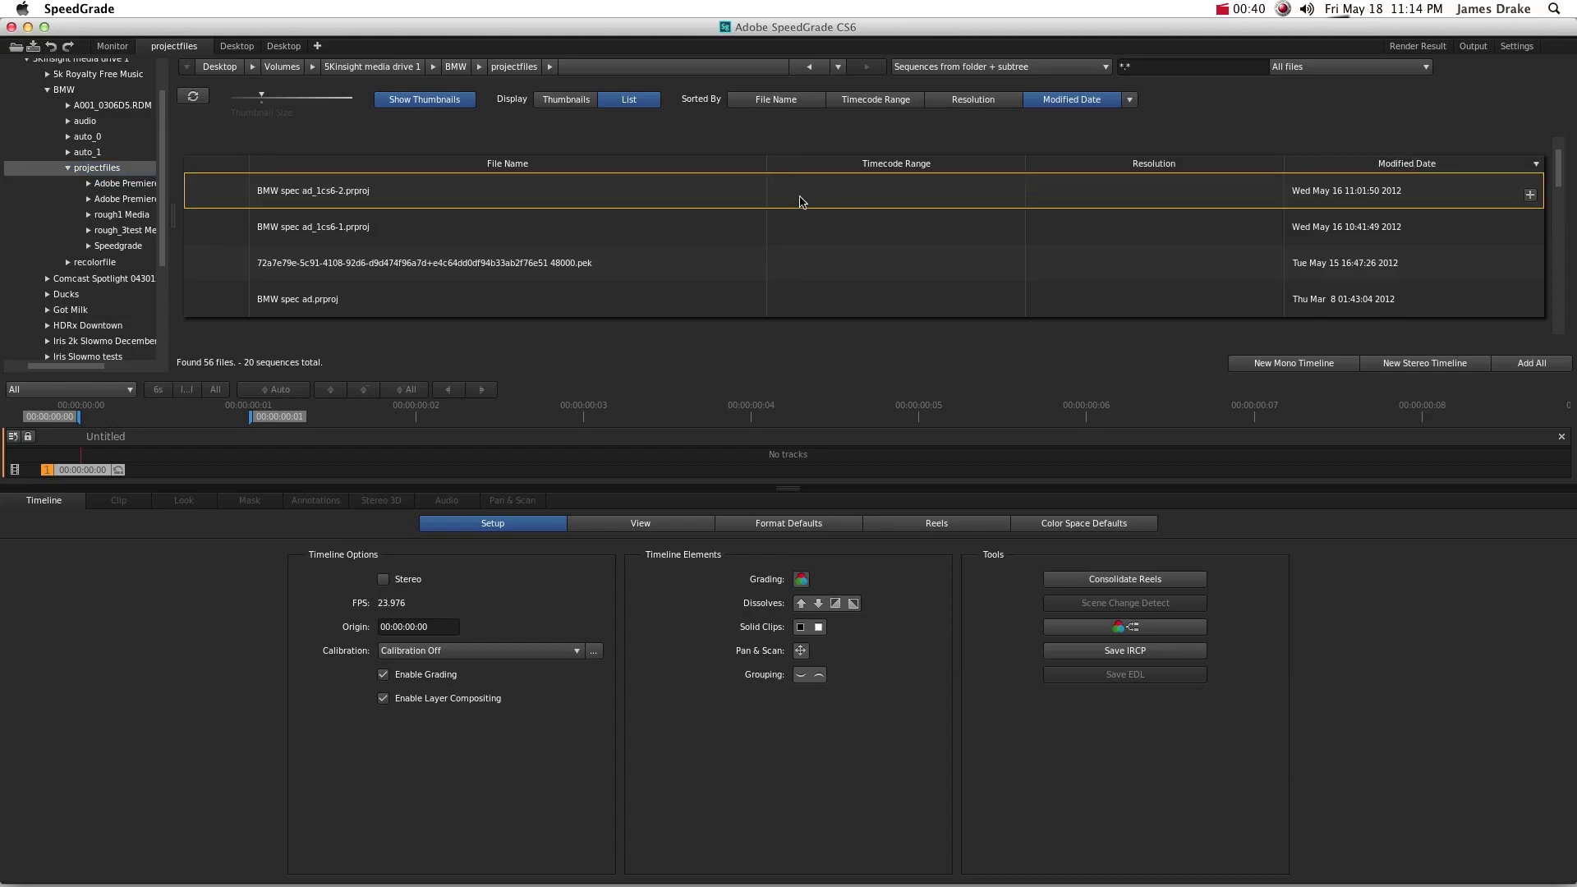
scroll(577, 240, down, 1)
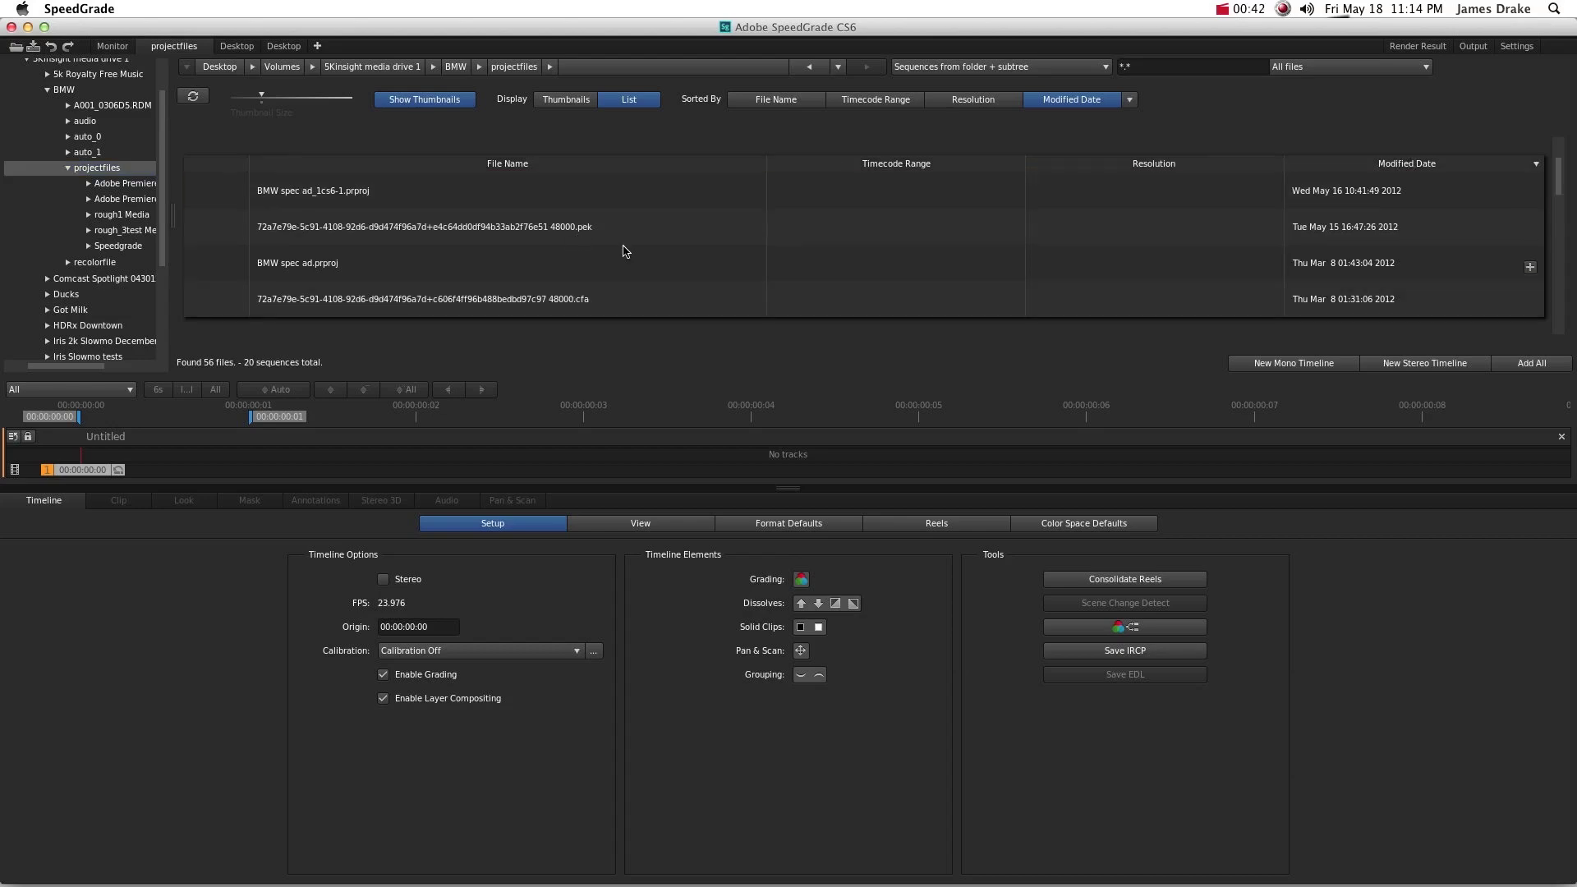
scroll(577, 240, up, 1)
drag(1563, 184, 1573, 121)
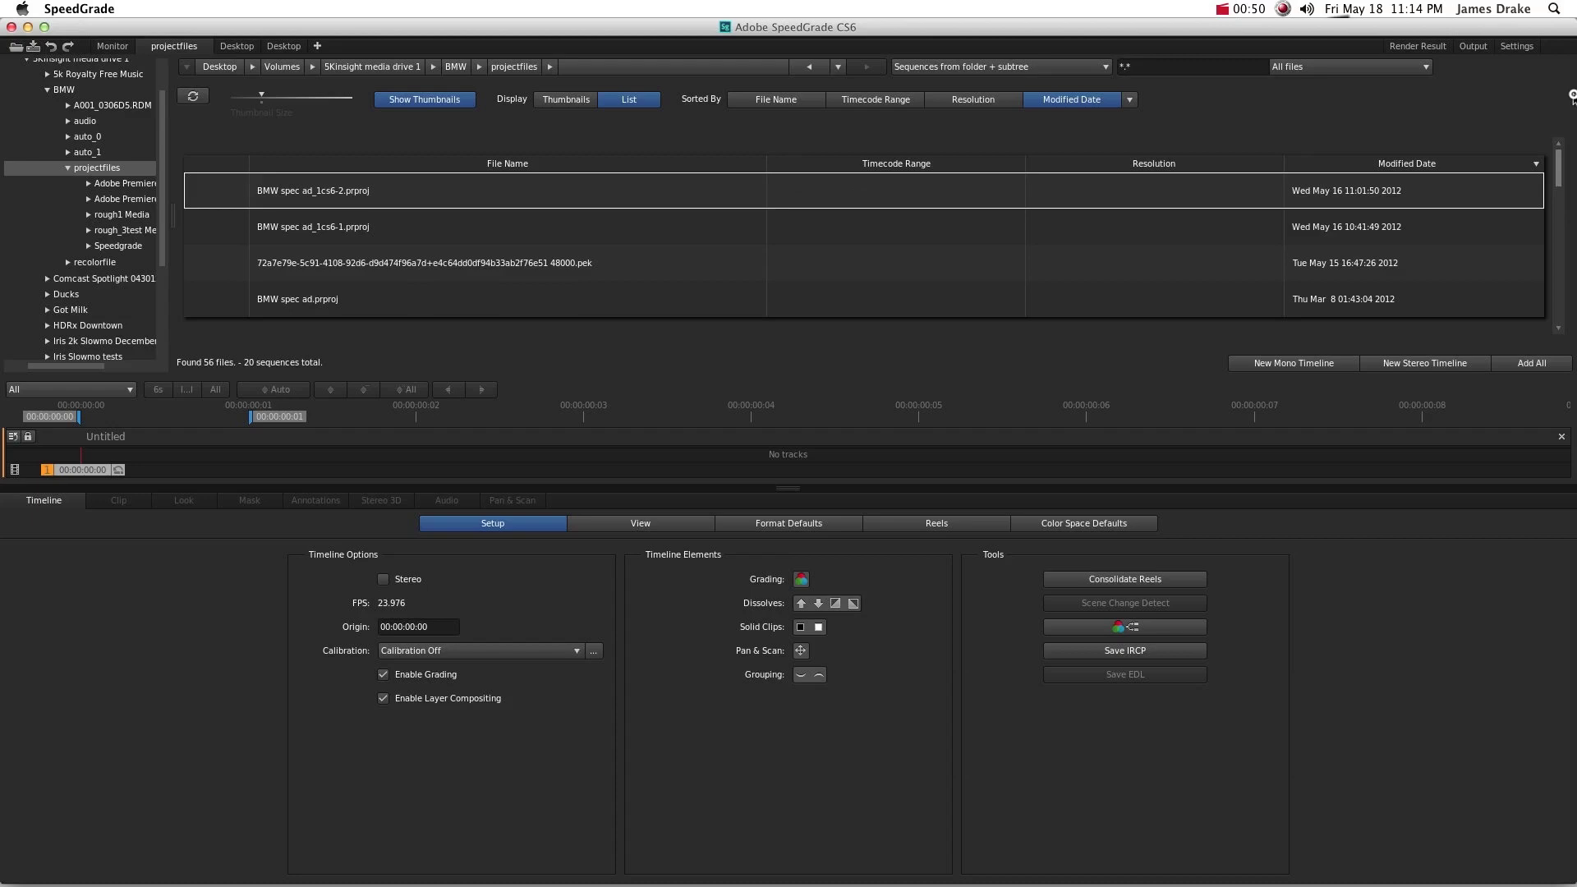
click(122, 245)
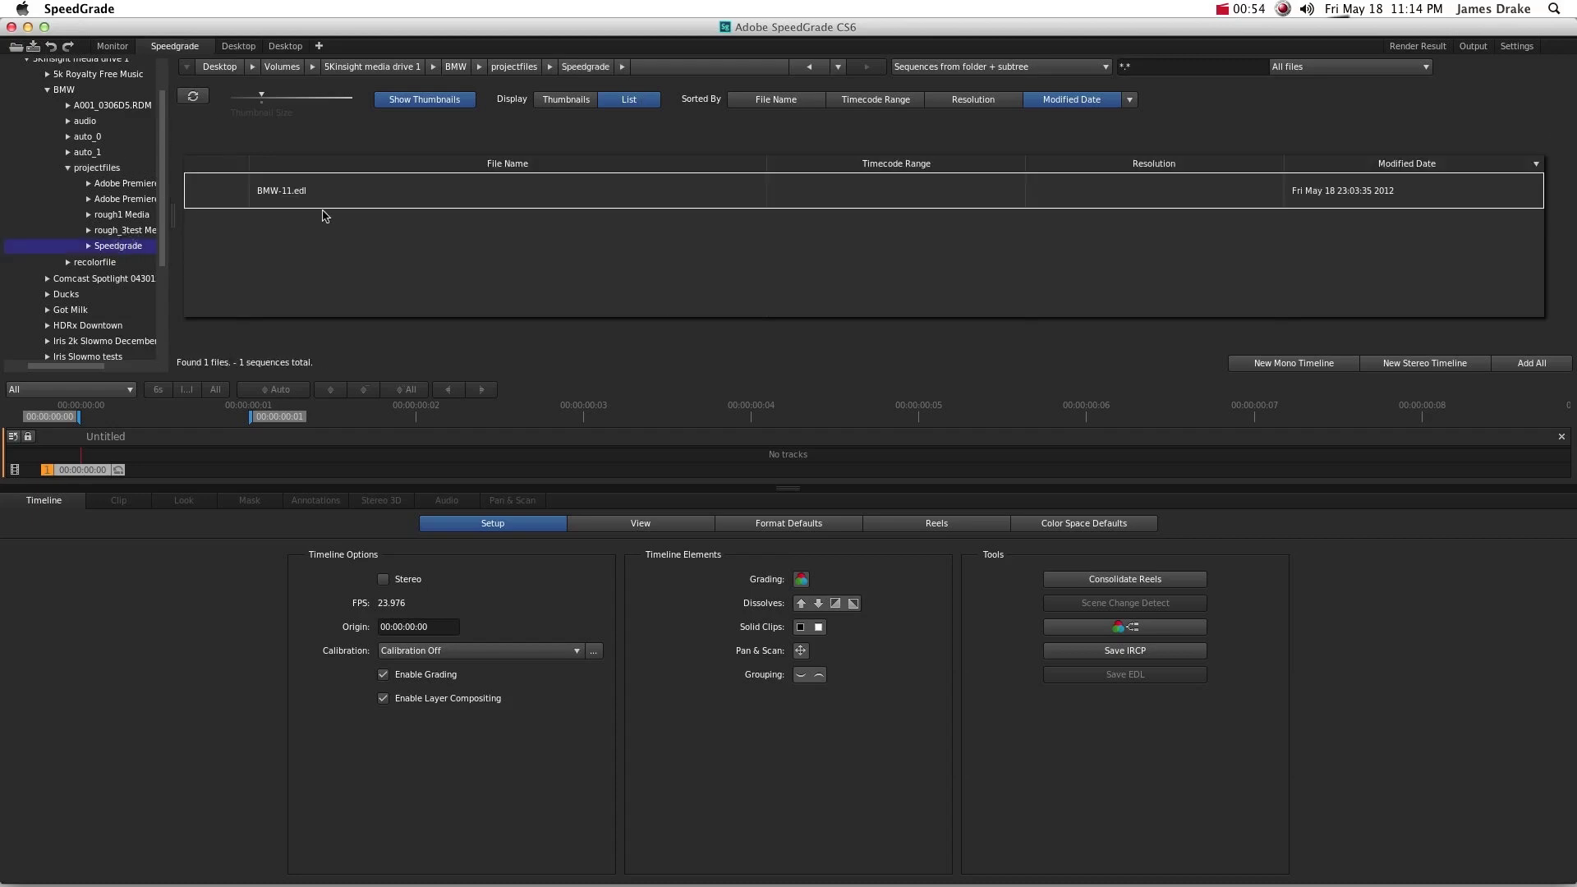
double_click(300, 194)
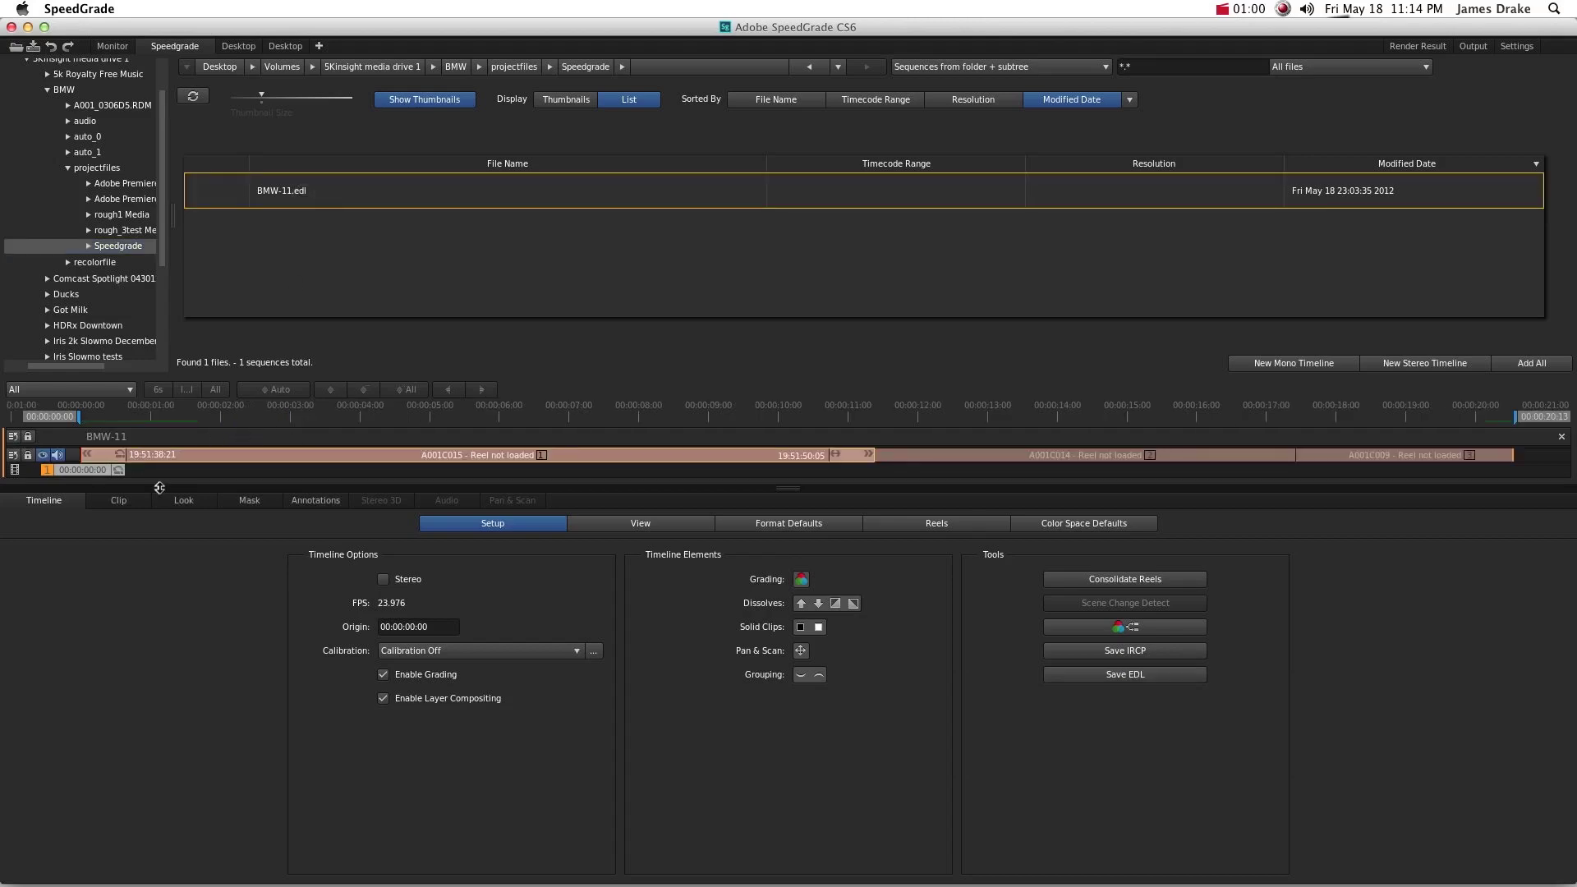
- Scrub the BMW-11 timeline in the Monitor into the A001C014 clip
drag(98, 477, 192, 476)
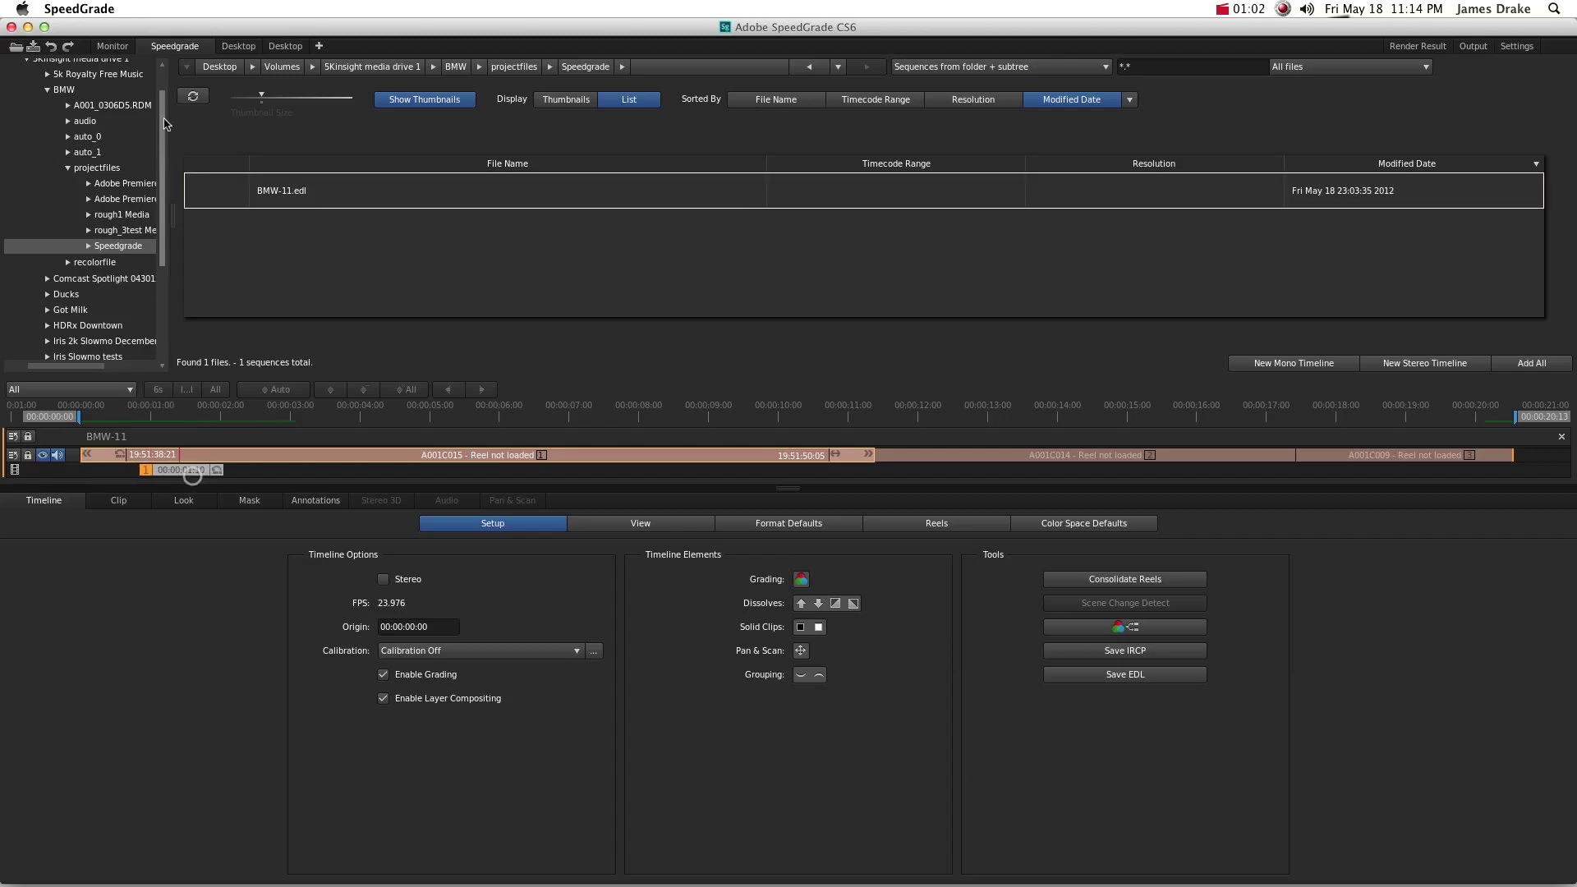
click(113, 46)
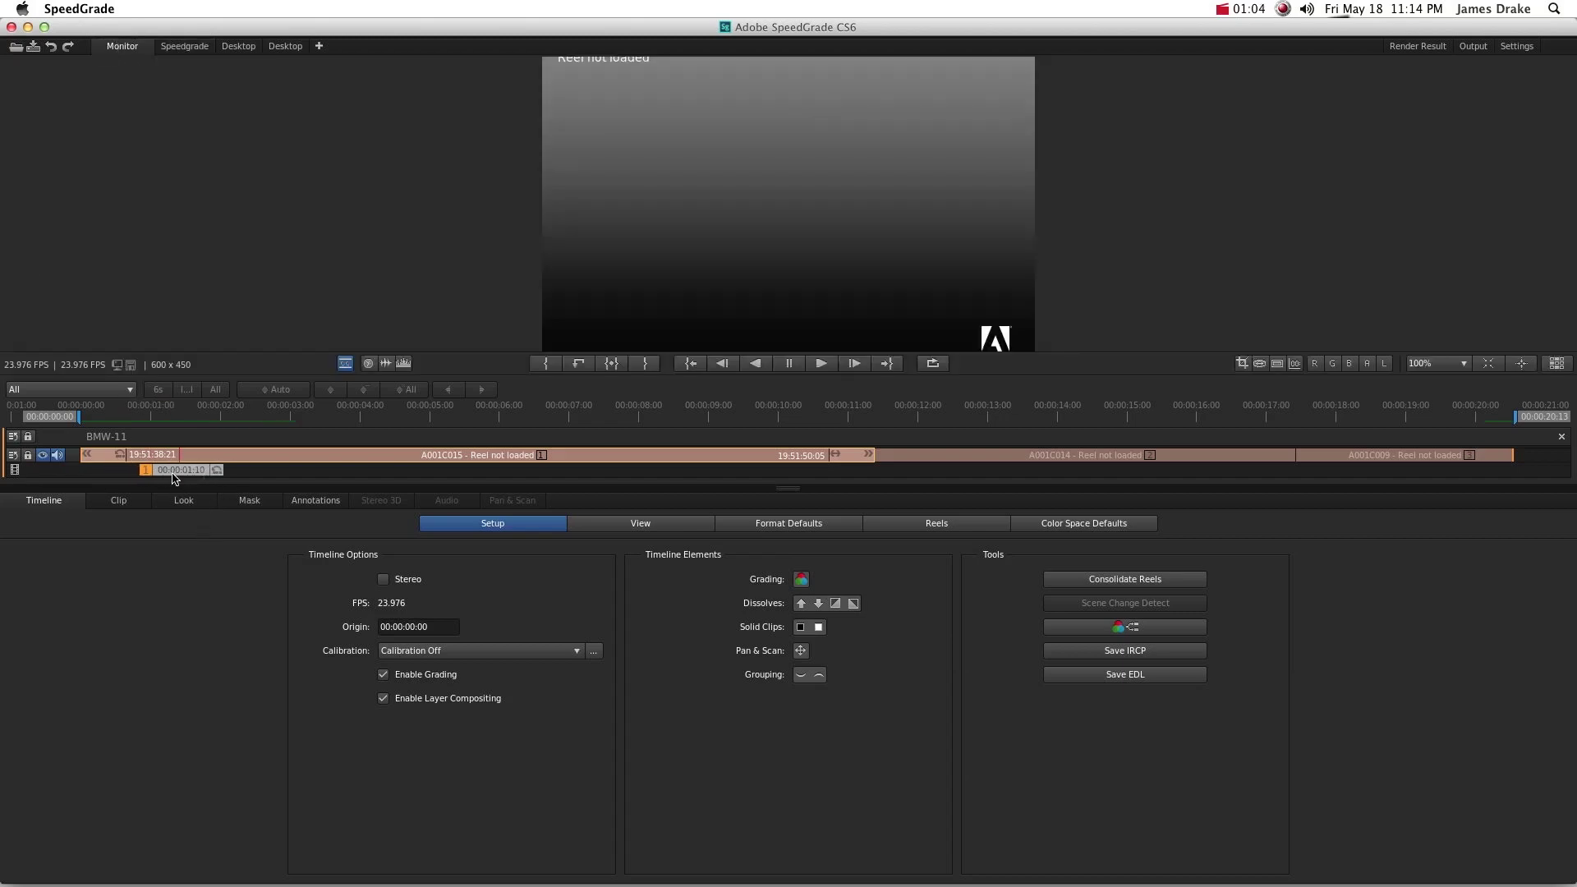
mouse_move(179, 475)
mouse_down()
mouse_move(940, 497)
mouse_move(788, 505)
mouse_move(699, 499)
mouse_move(1386, 495)
mouse_move(529, 465)
mouse_move(305, 491)
mouse_up()
- Browse the A001_0306D5.RDM camera folder and list the timeline's three reels
click(173, 47)
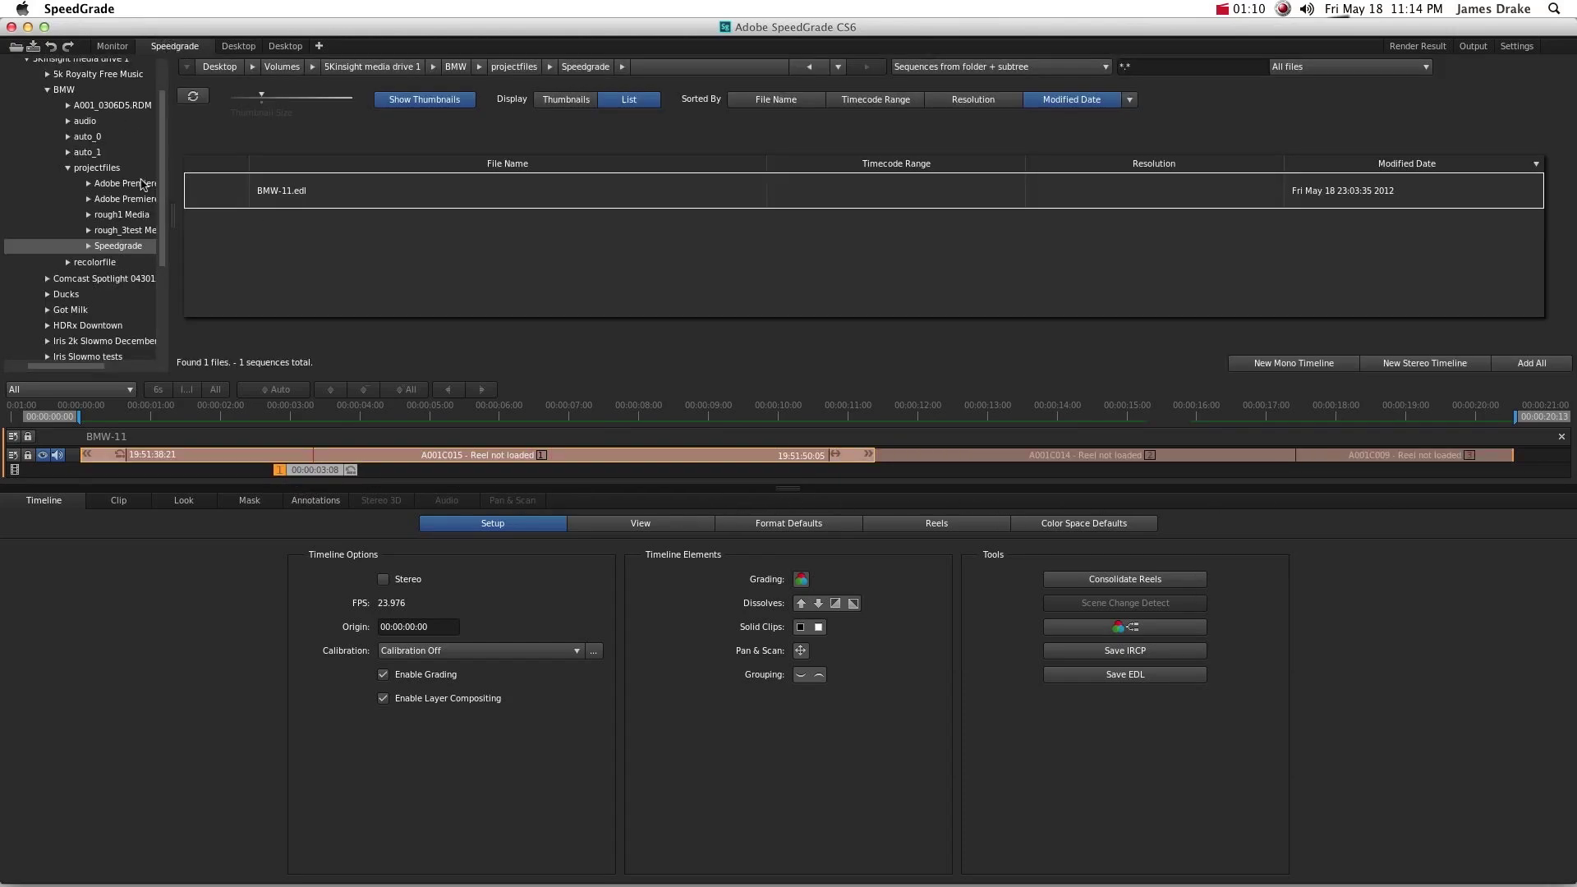
click(121, 108)
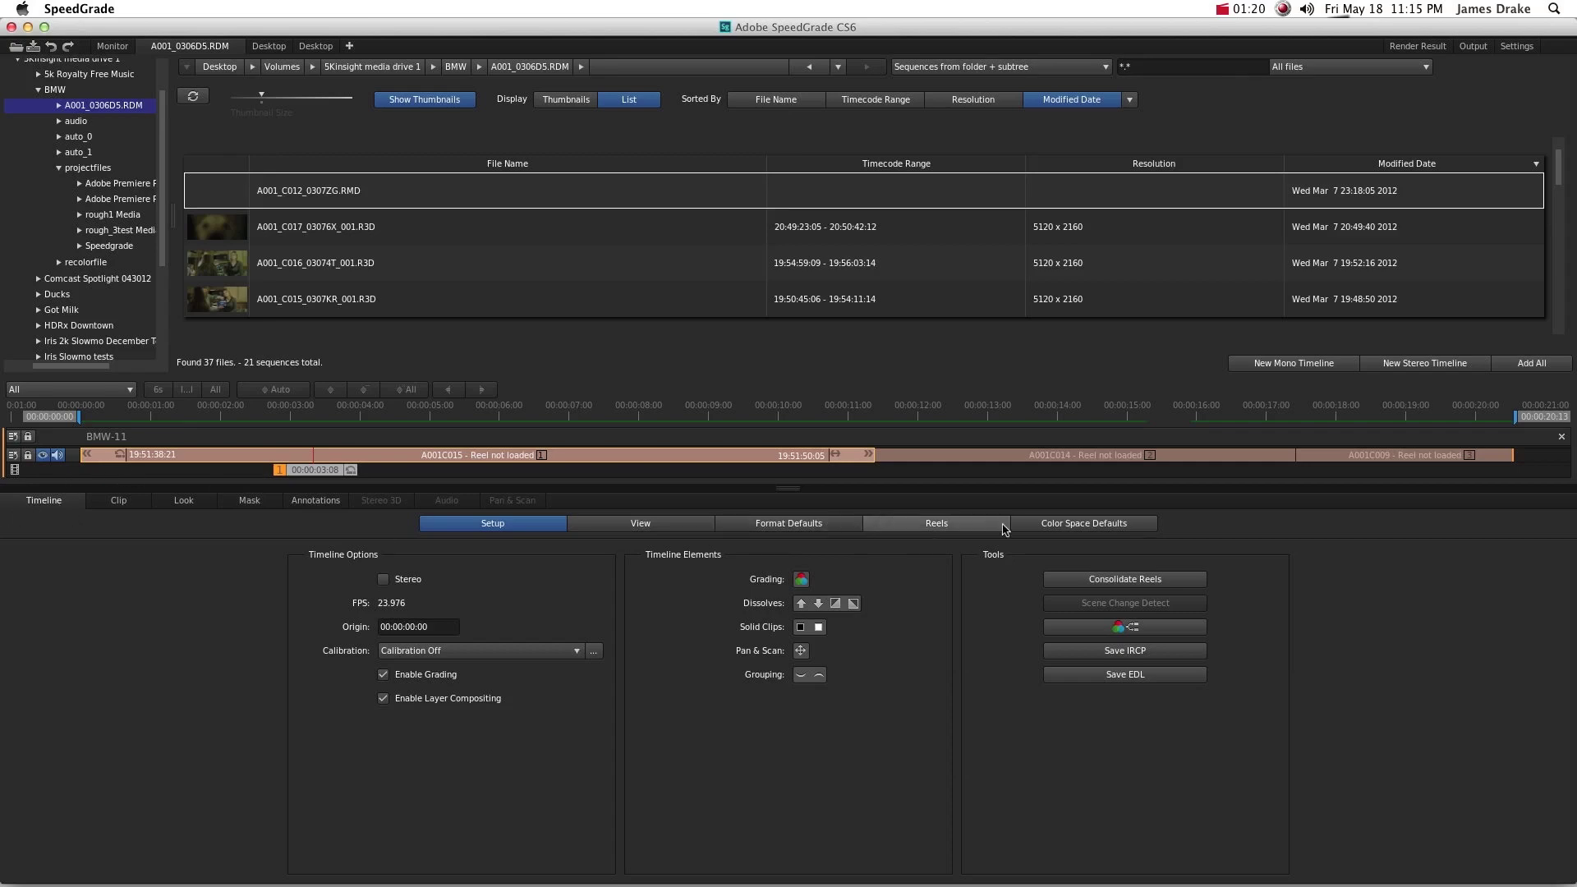
click(978, 530)
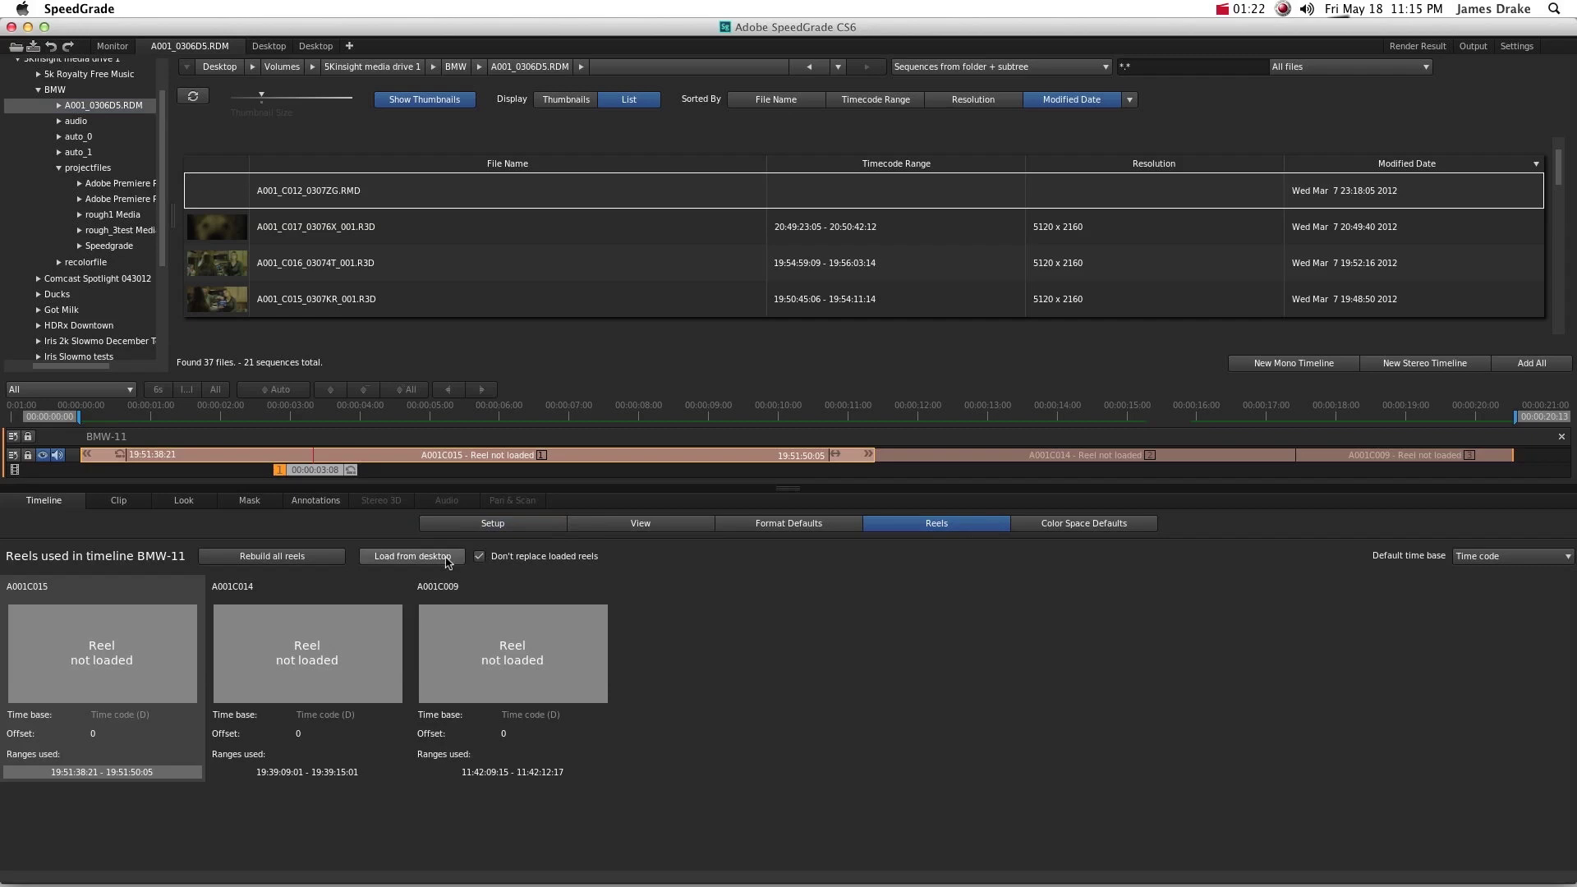
- Gather sequences from folder + subtree to link the BMW-11 reels, then go to grading
click(951, 67)
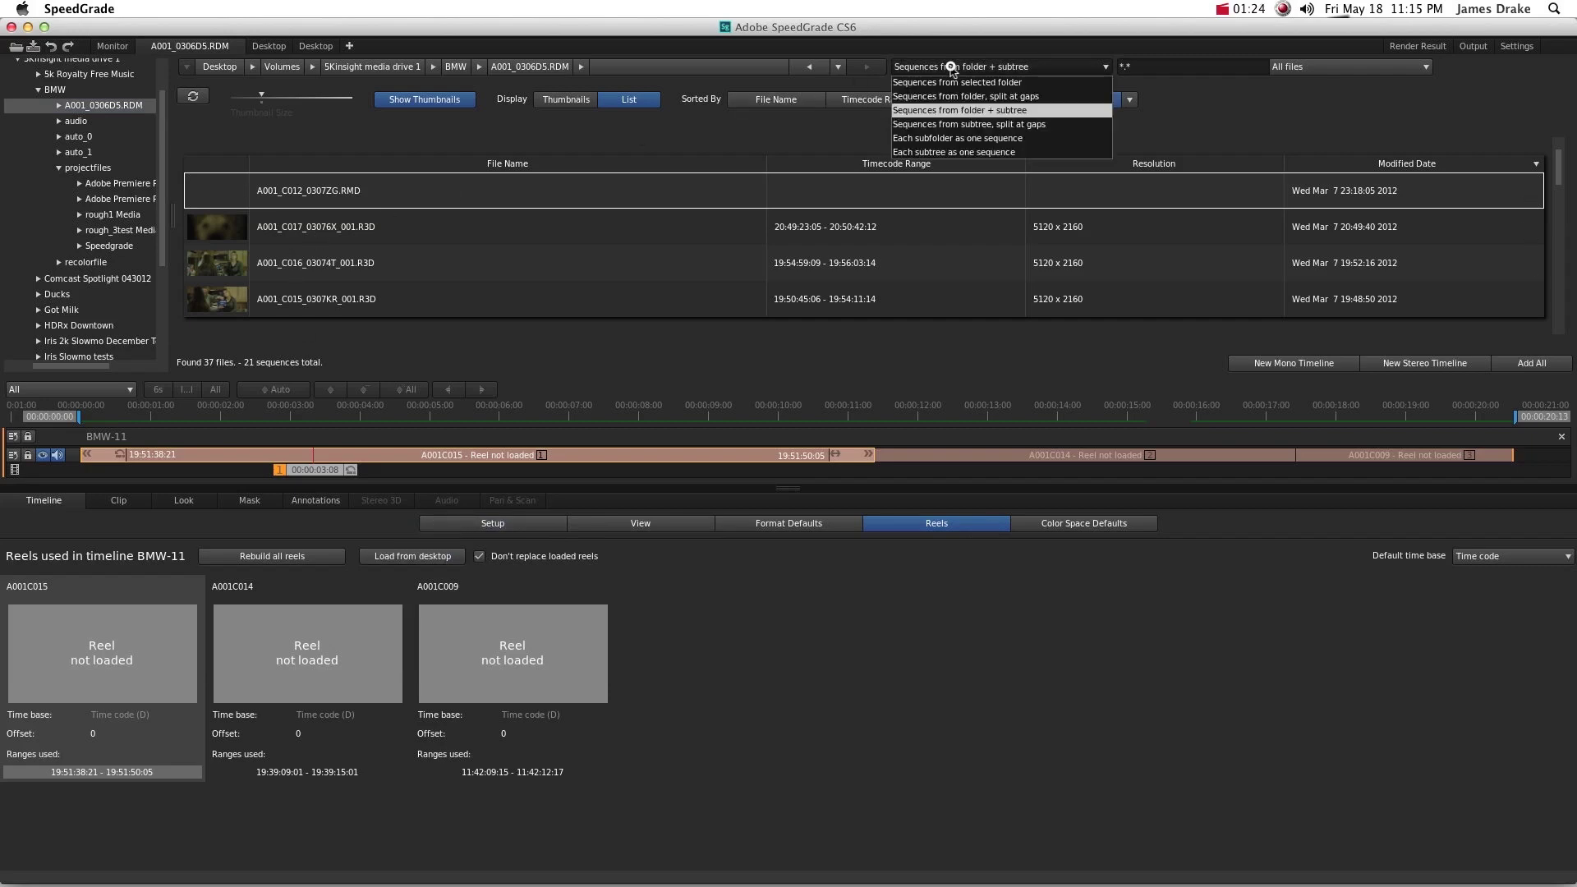
click(955, 116)
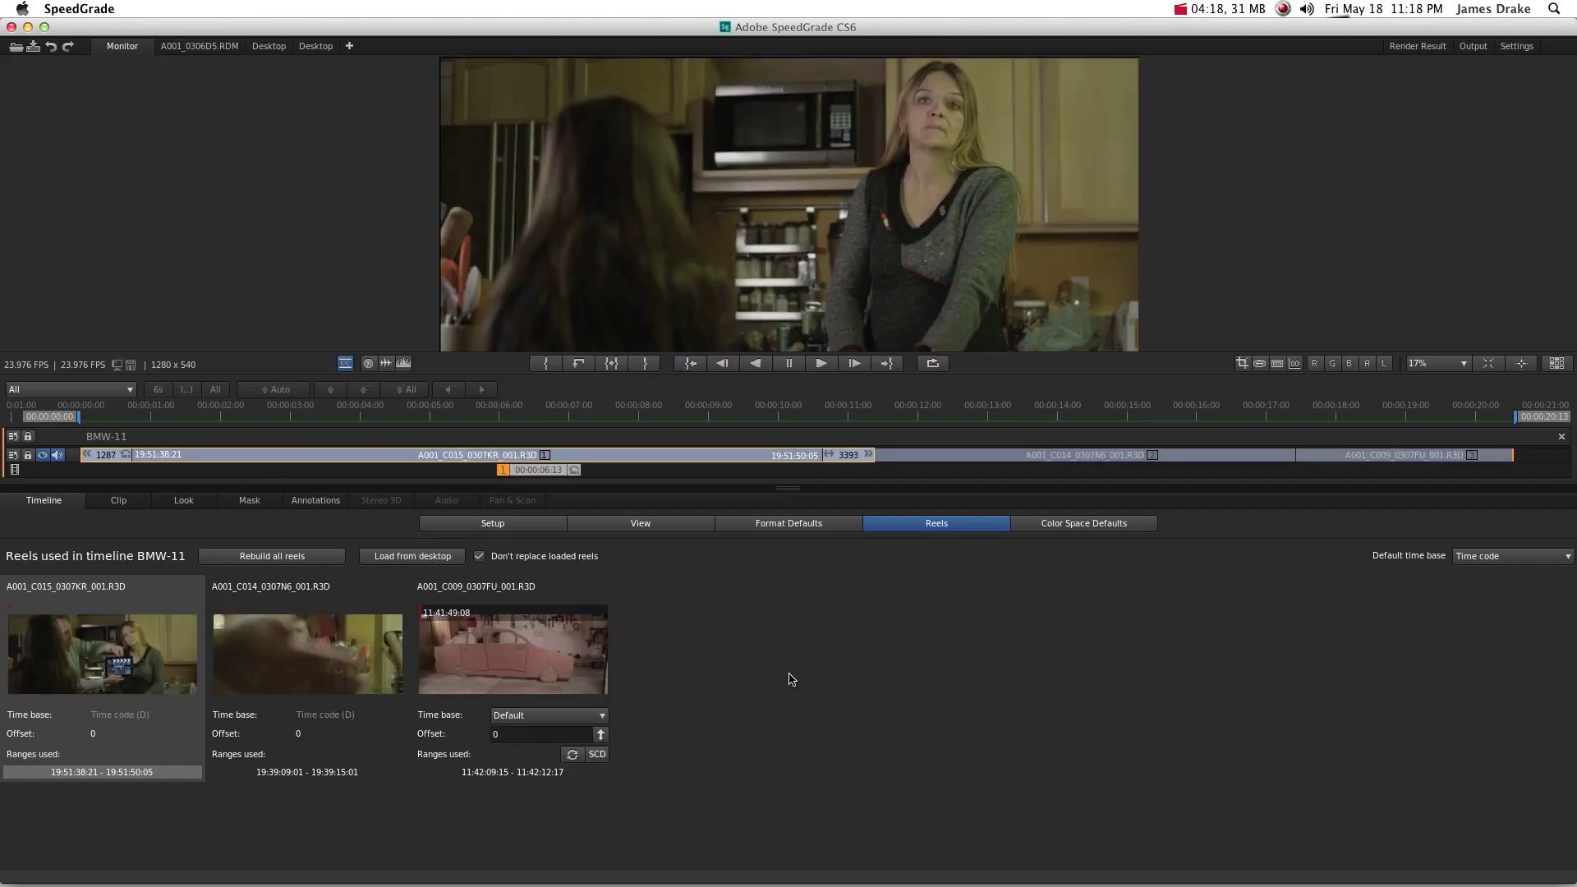
click(185, 503)
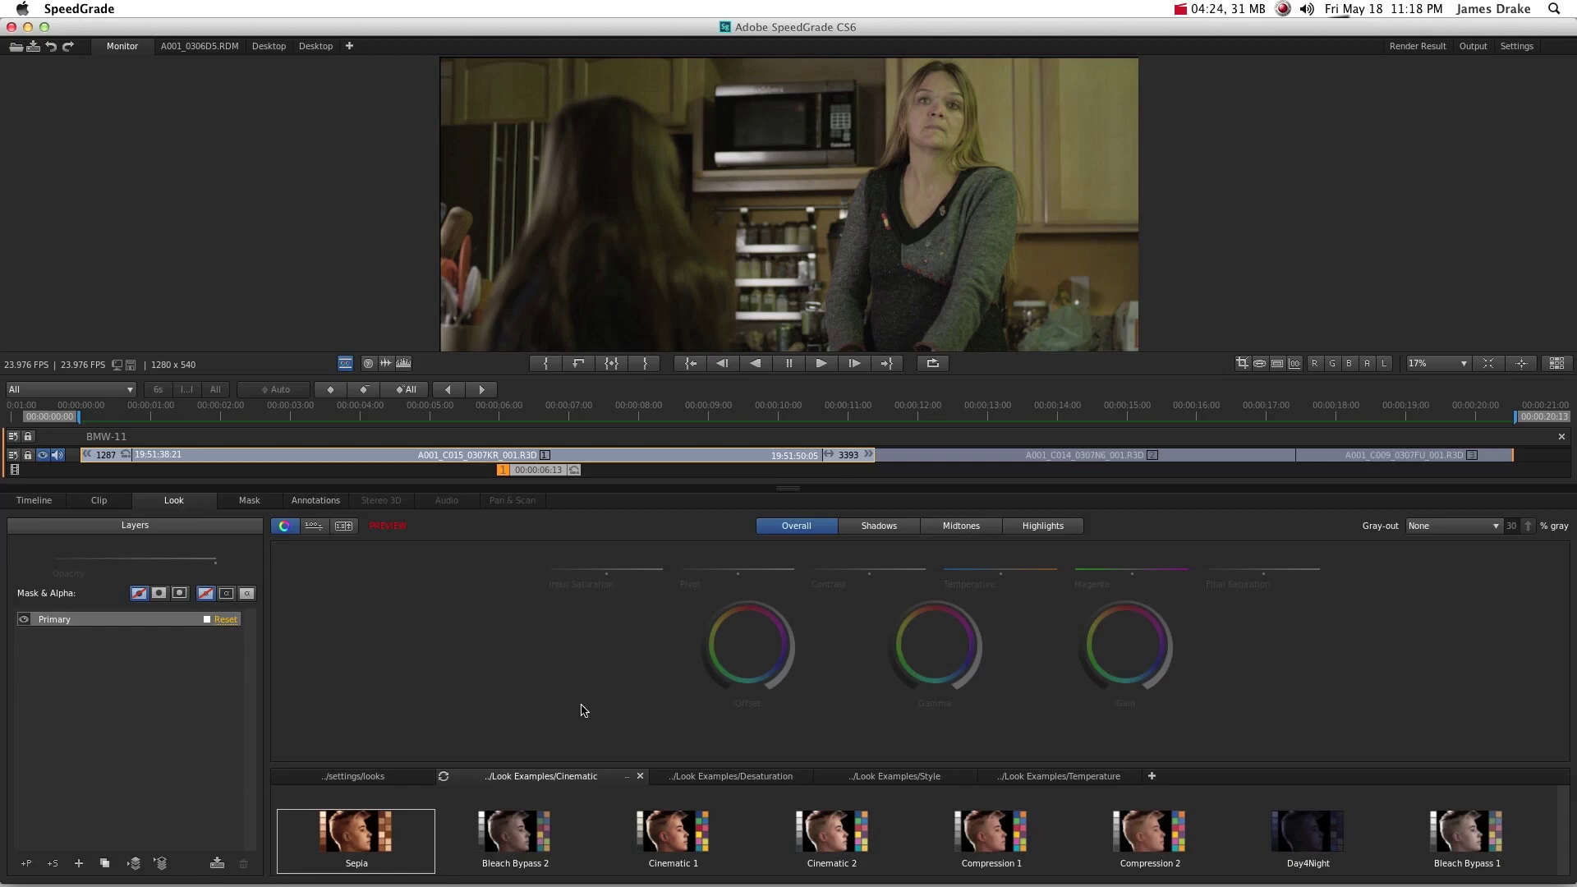
- Preview the Bleach Bypass 2, Cinematic 1 and Cinematic 2 looks on the clip
mouse_move(522, 835)
click(522, 836)
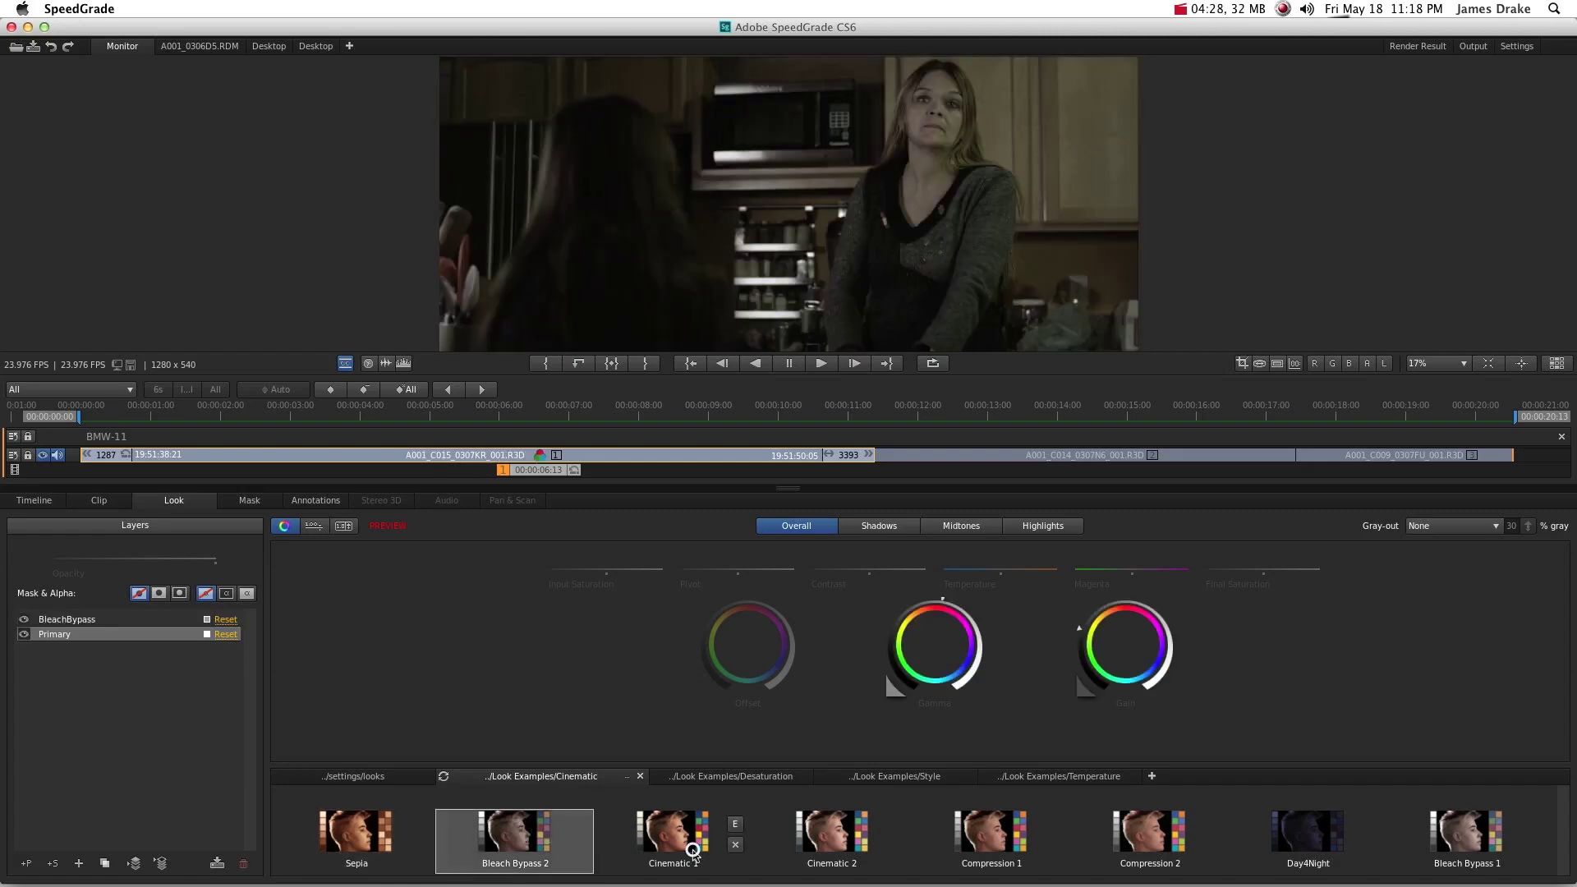
click(694, 850)
click(834, 846)
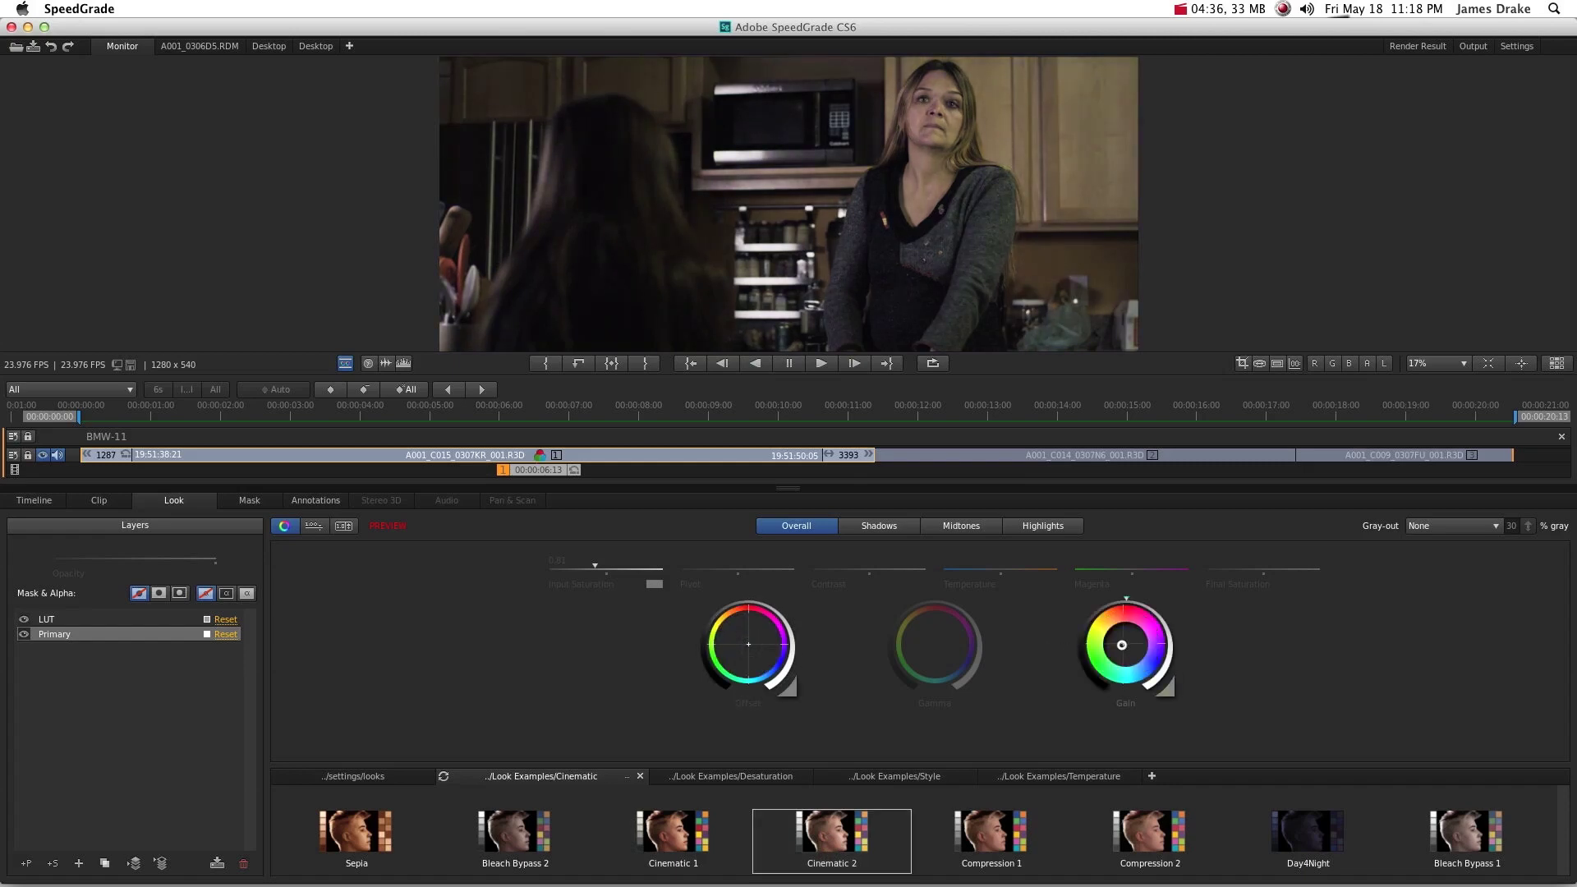
- Add a secondary colour correction layer, check the Mask settings, and return to Look
mouse_move(1091, 814)
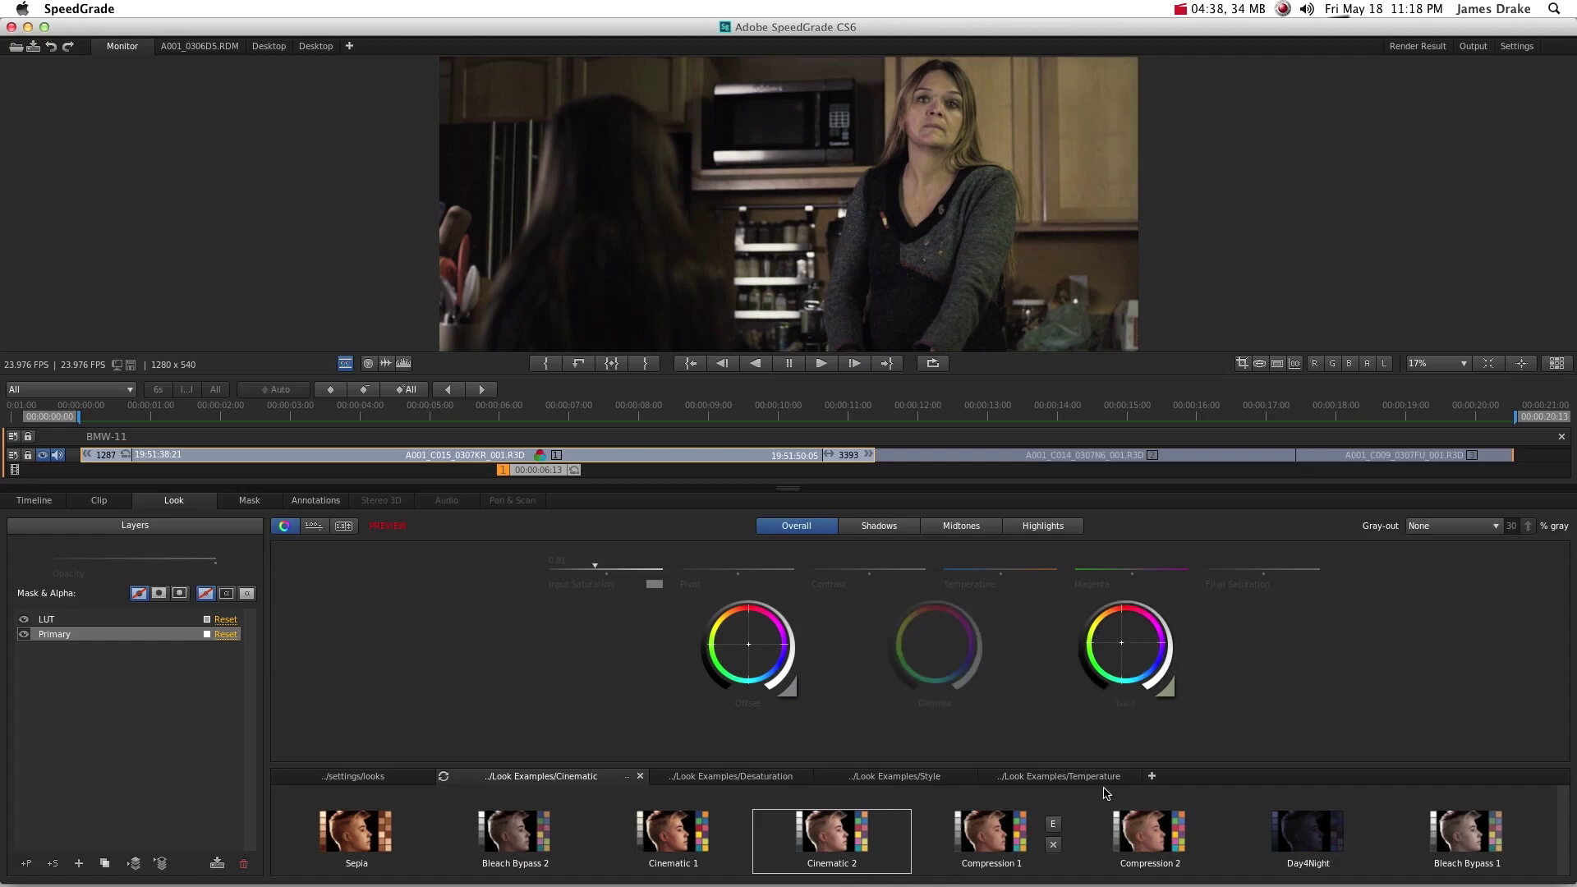
click(52, 864)
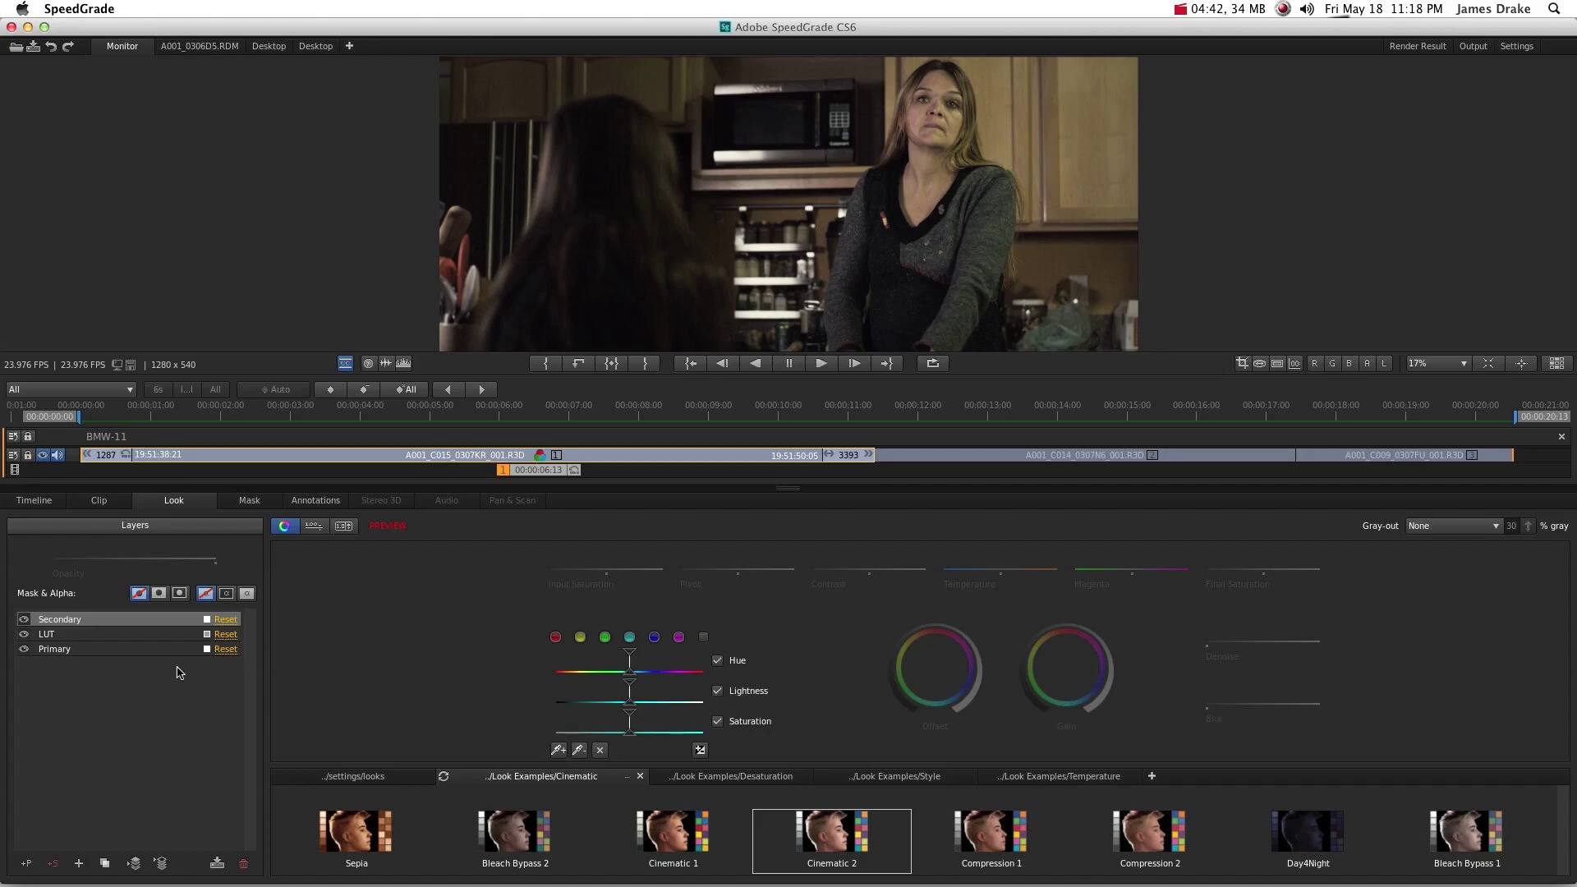
click(246, 499)
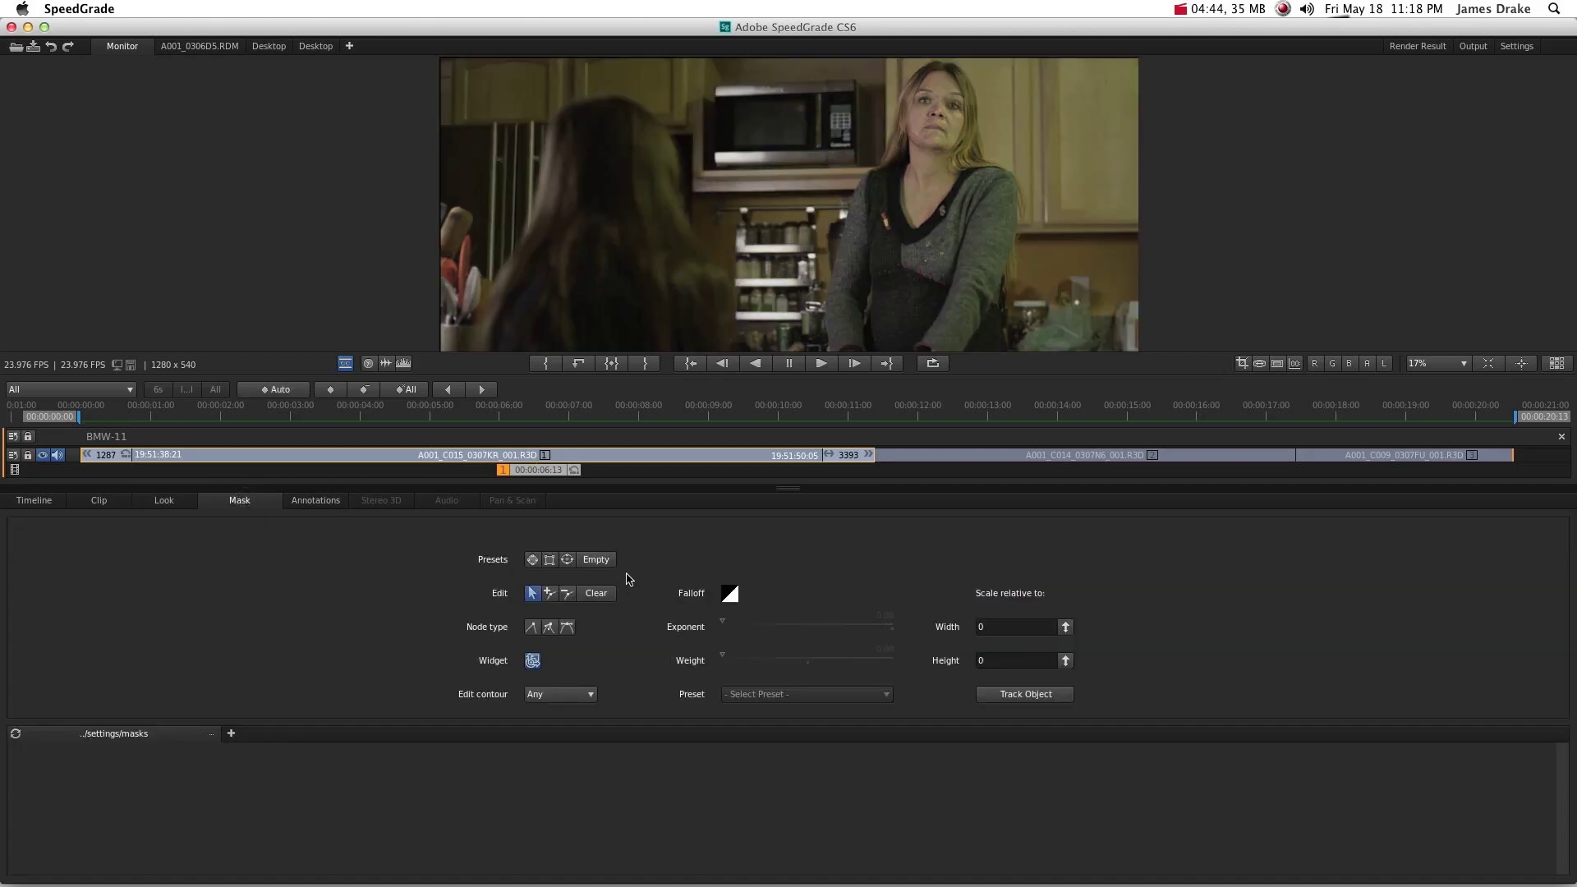
click(174, 498)
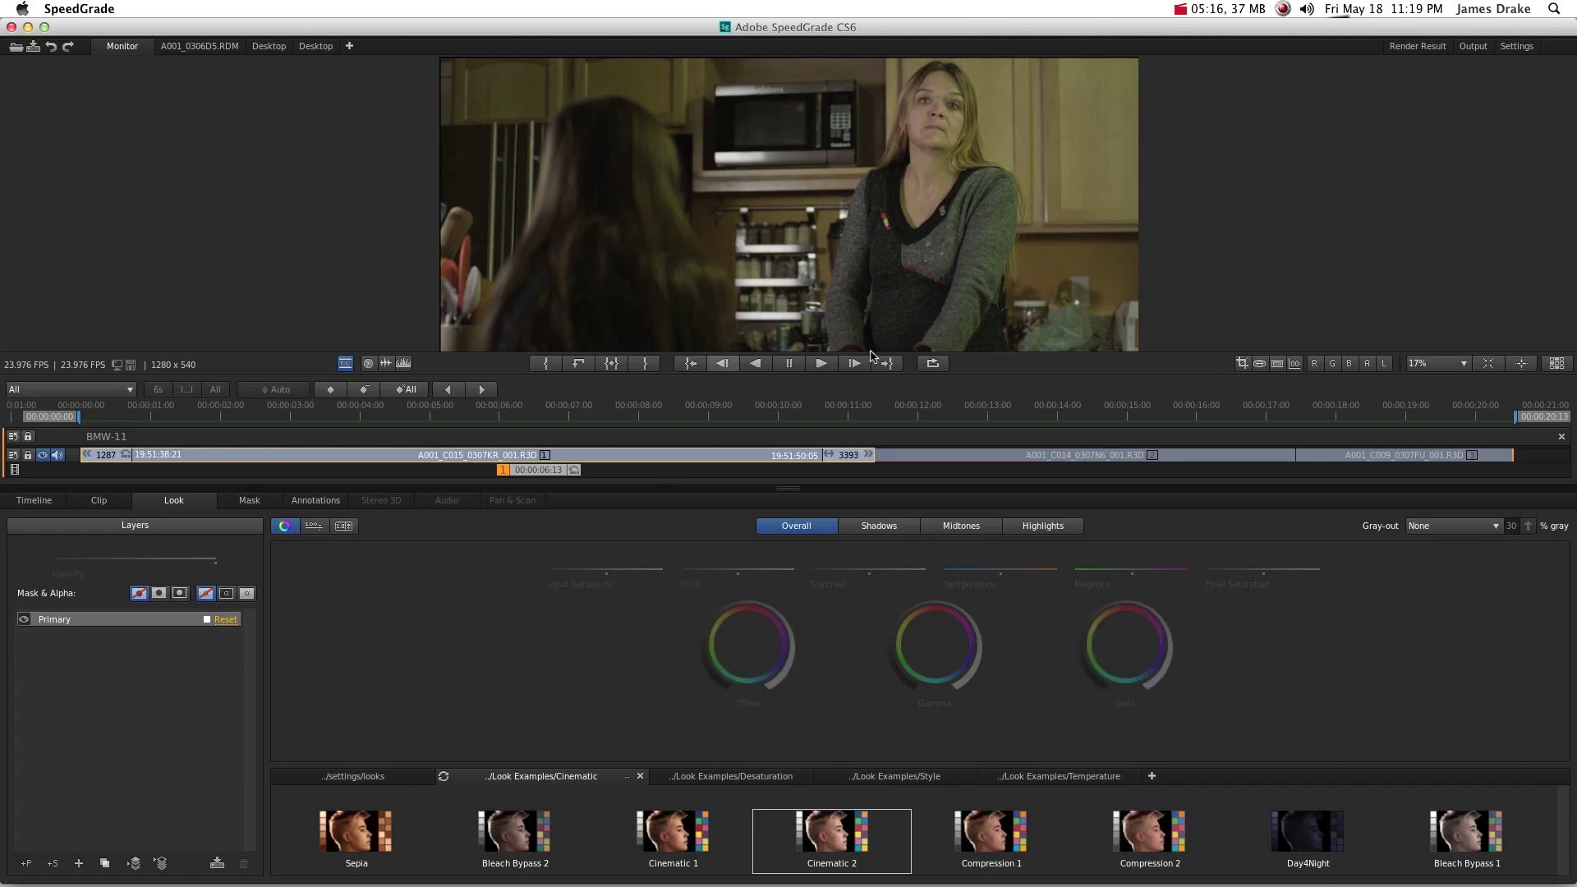
click(1222, 10)
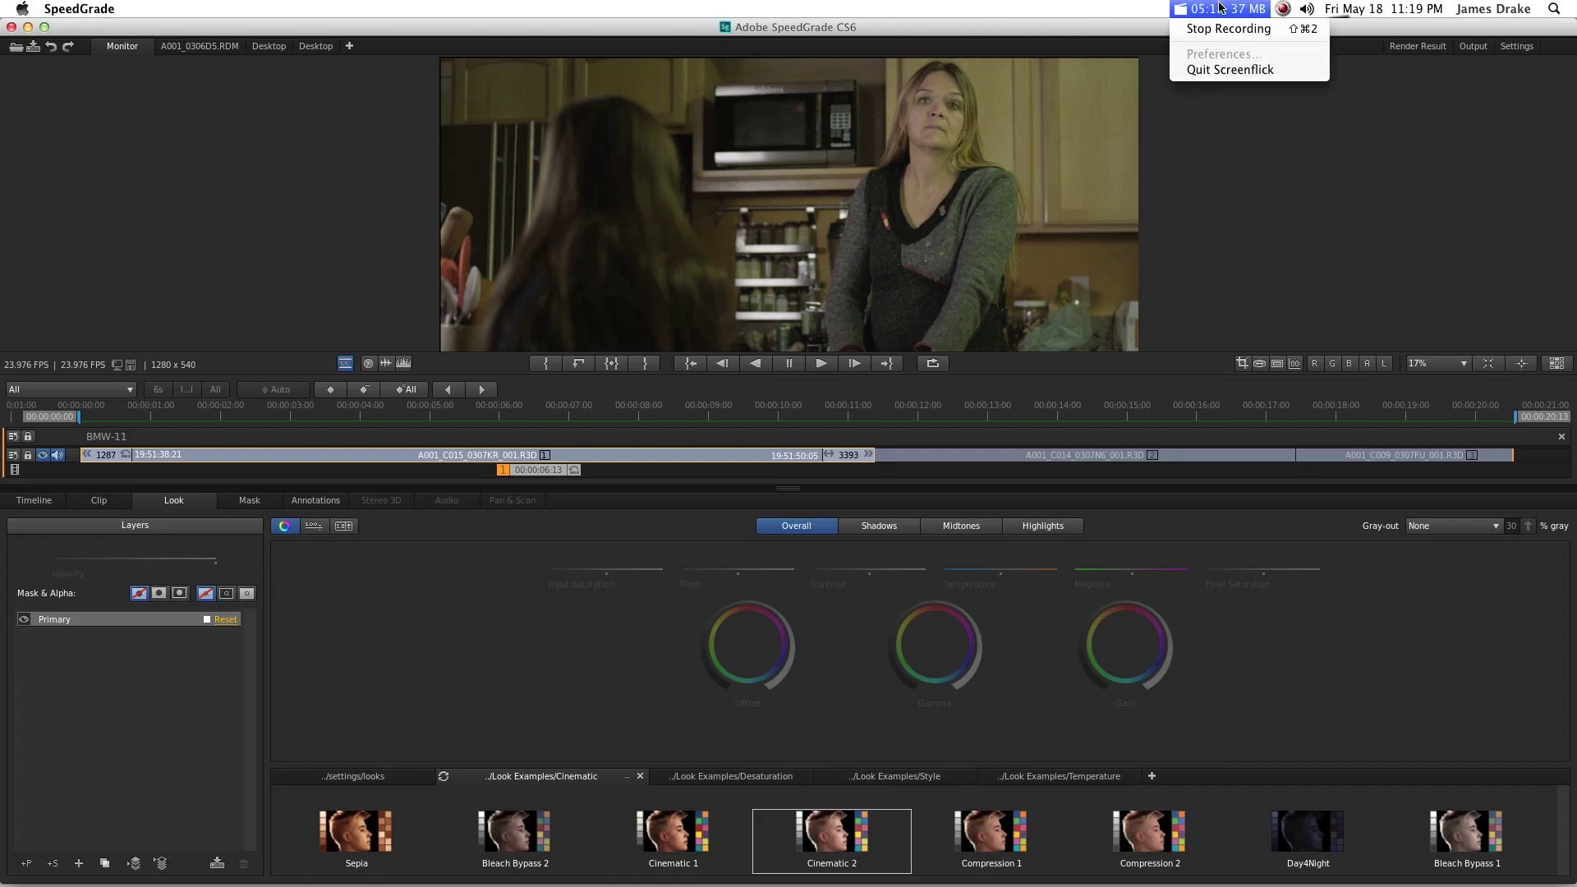